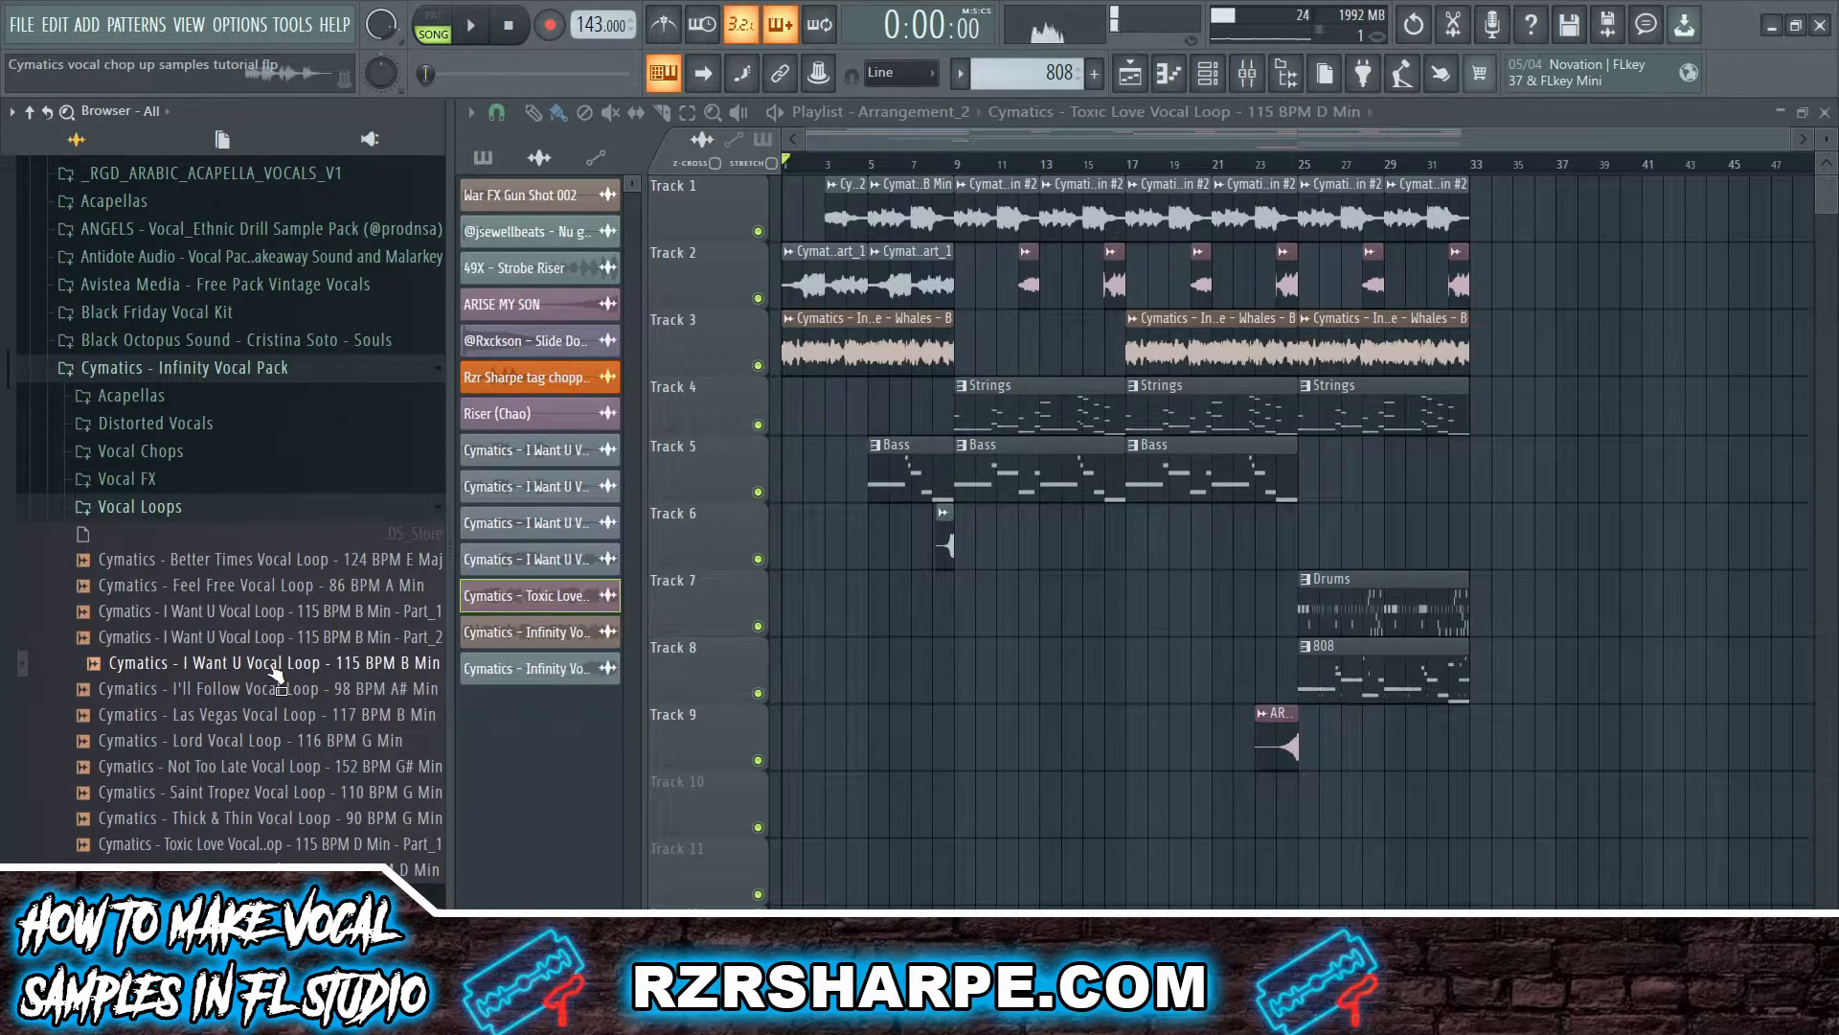
- Examine the ValhallaVintageVerb and MAutopan effects on the Reverse mixer track
left_click(163, 516)
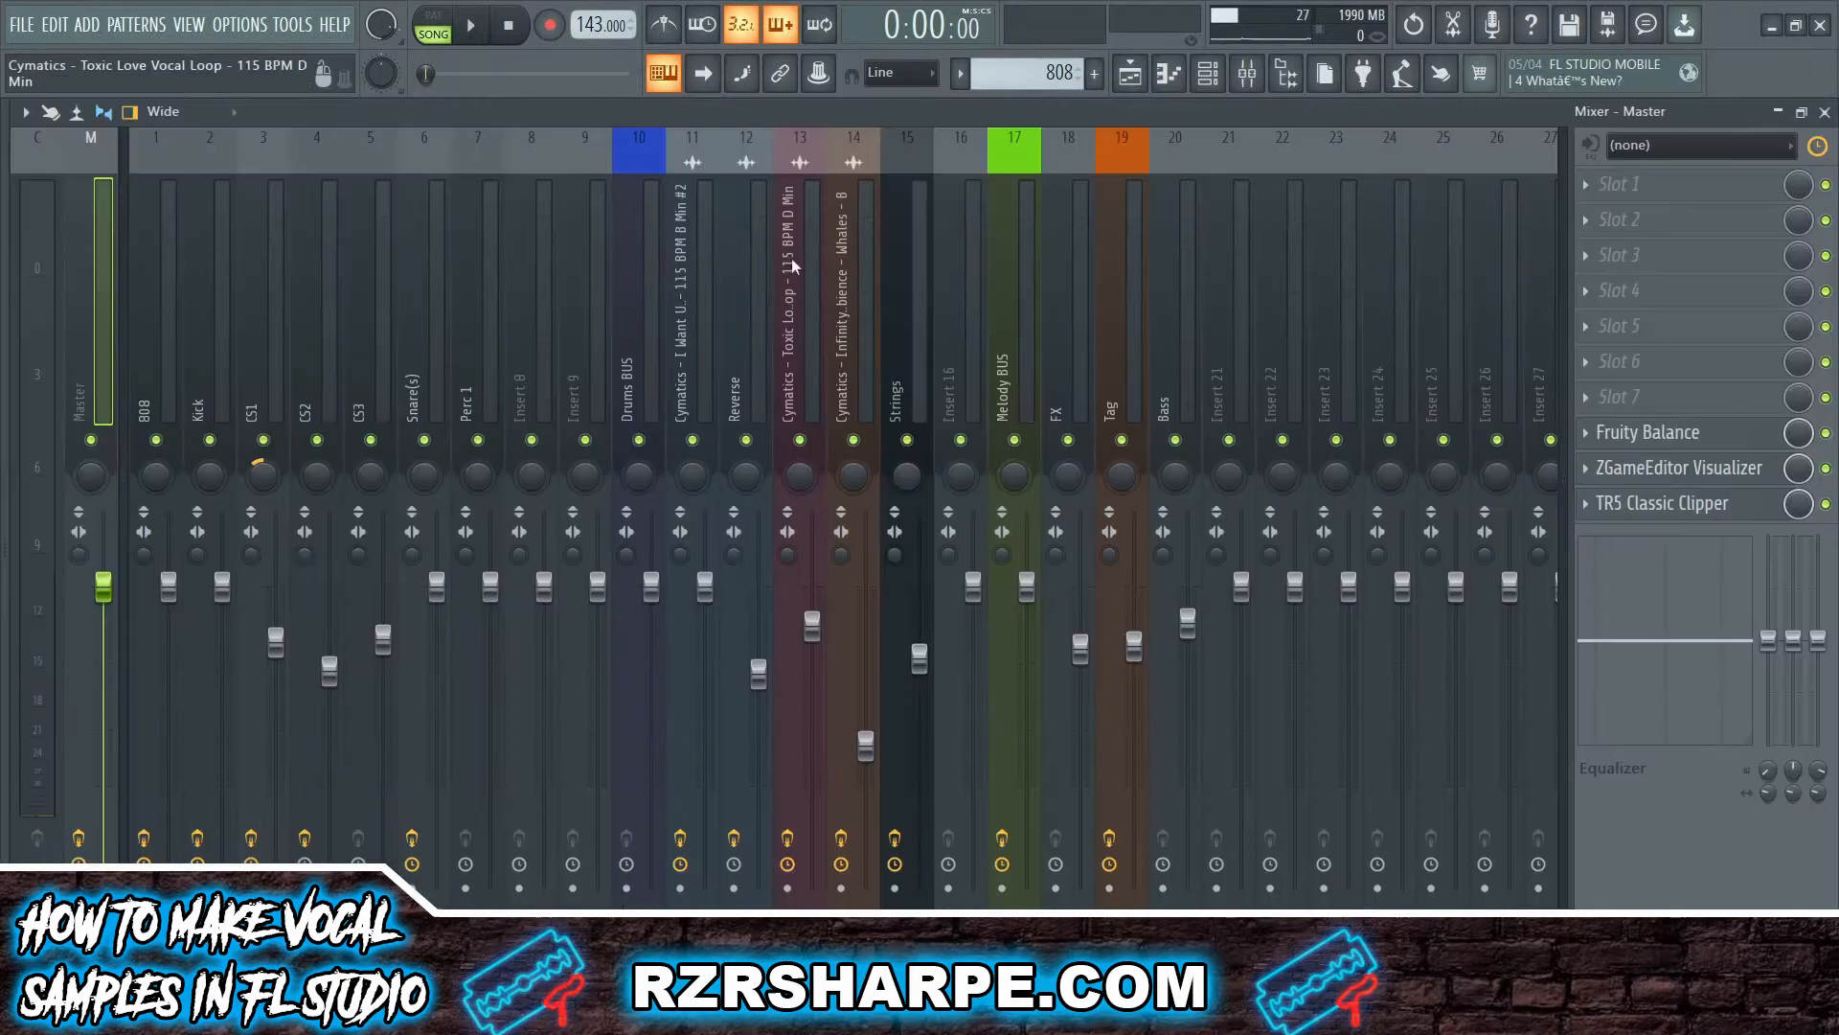
left_click(763, 255)
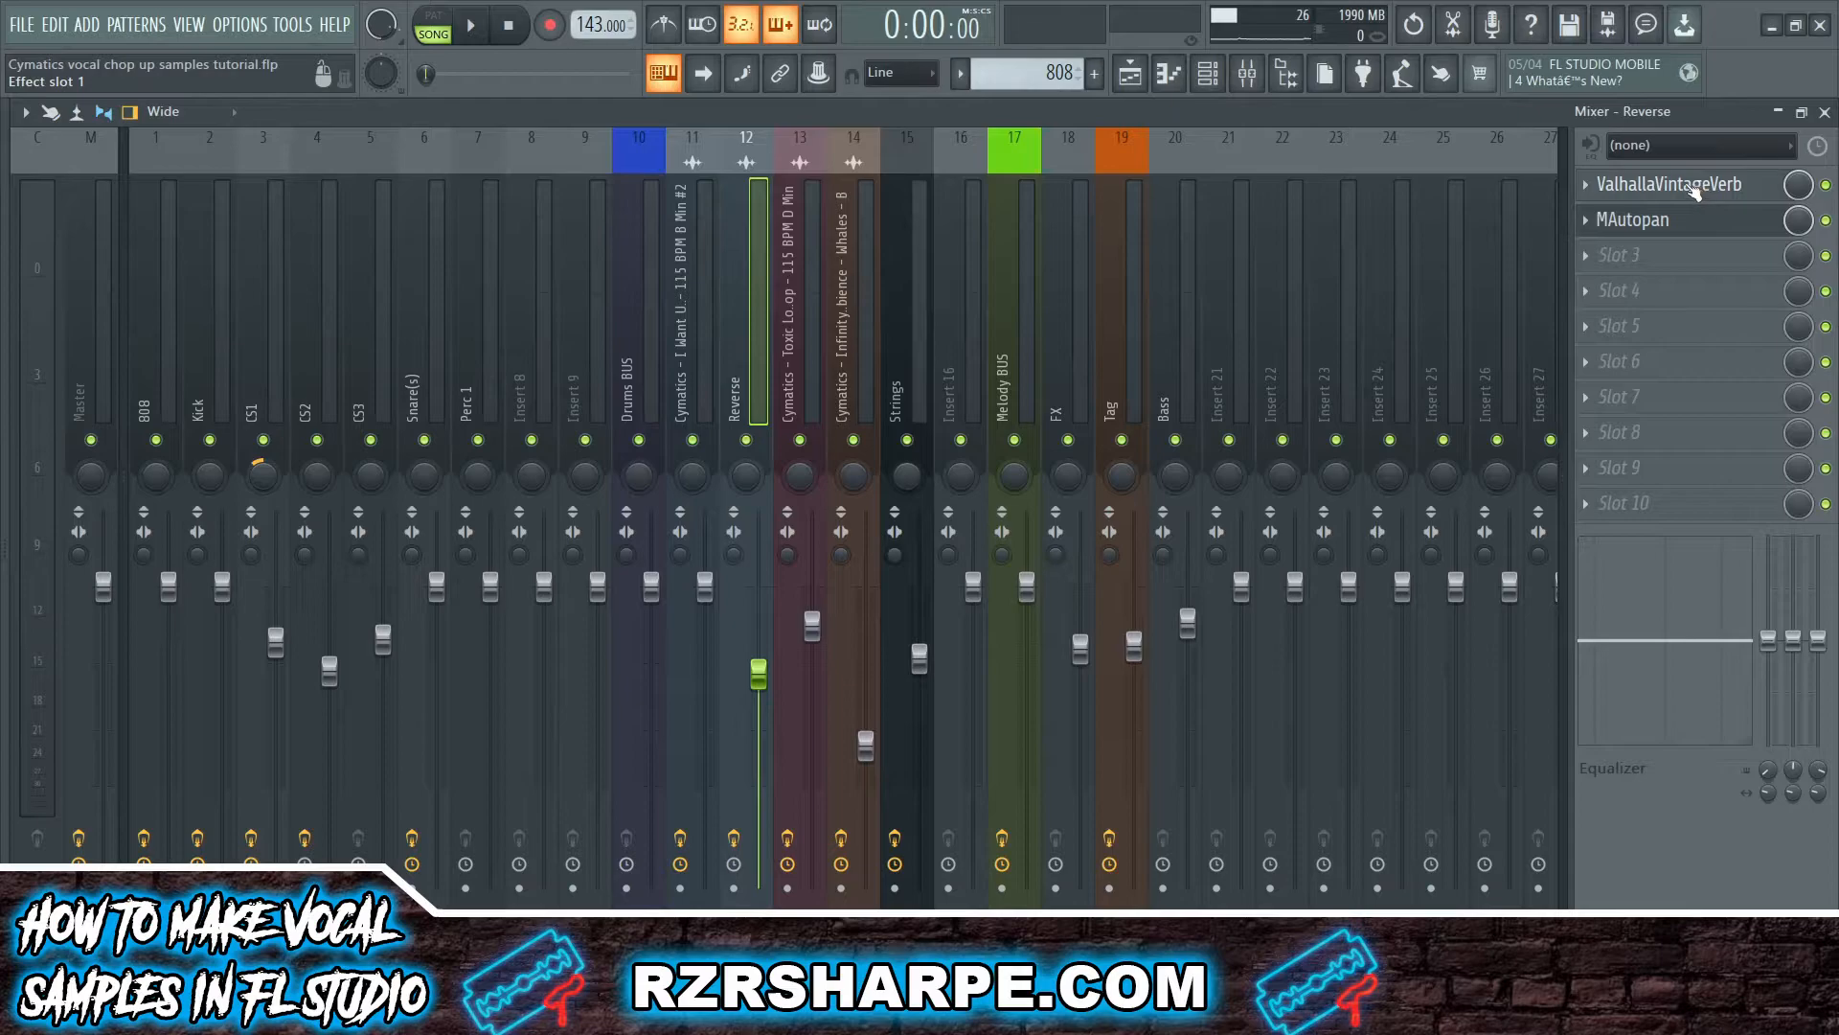
left_click(1694, 191)
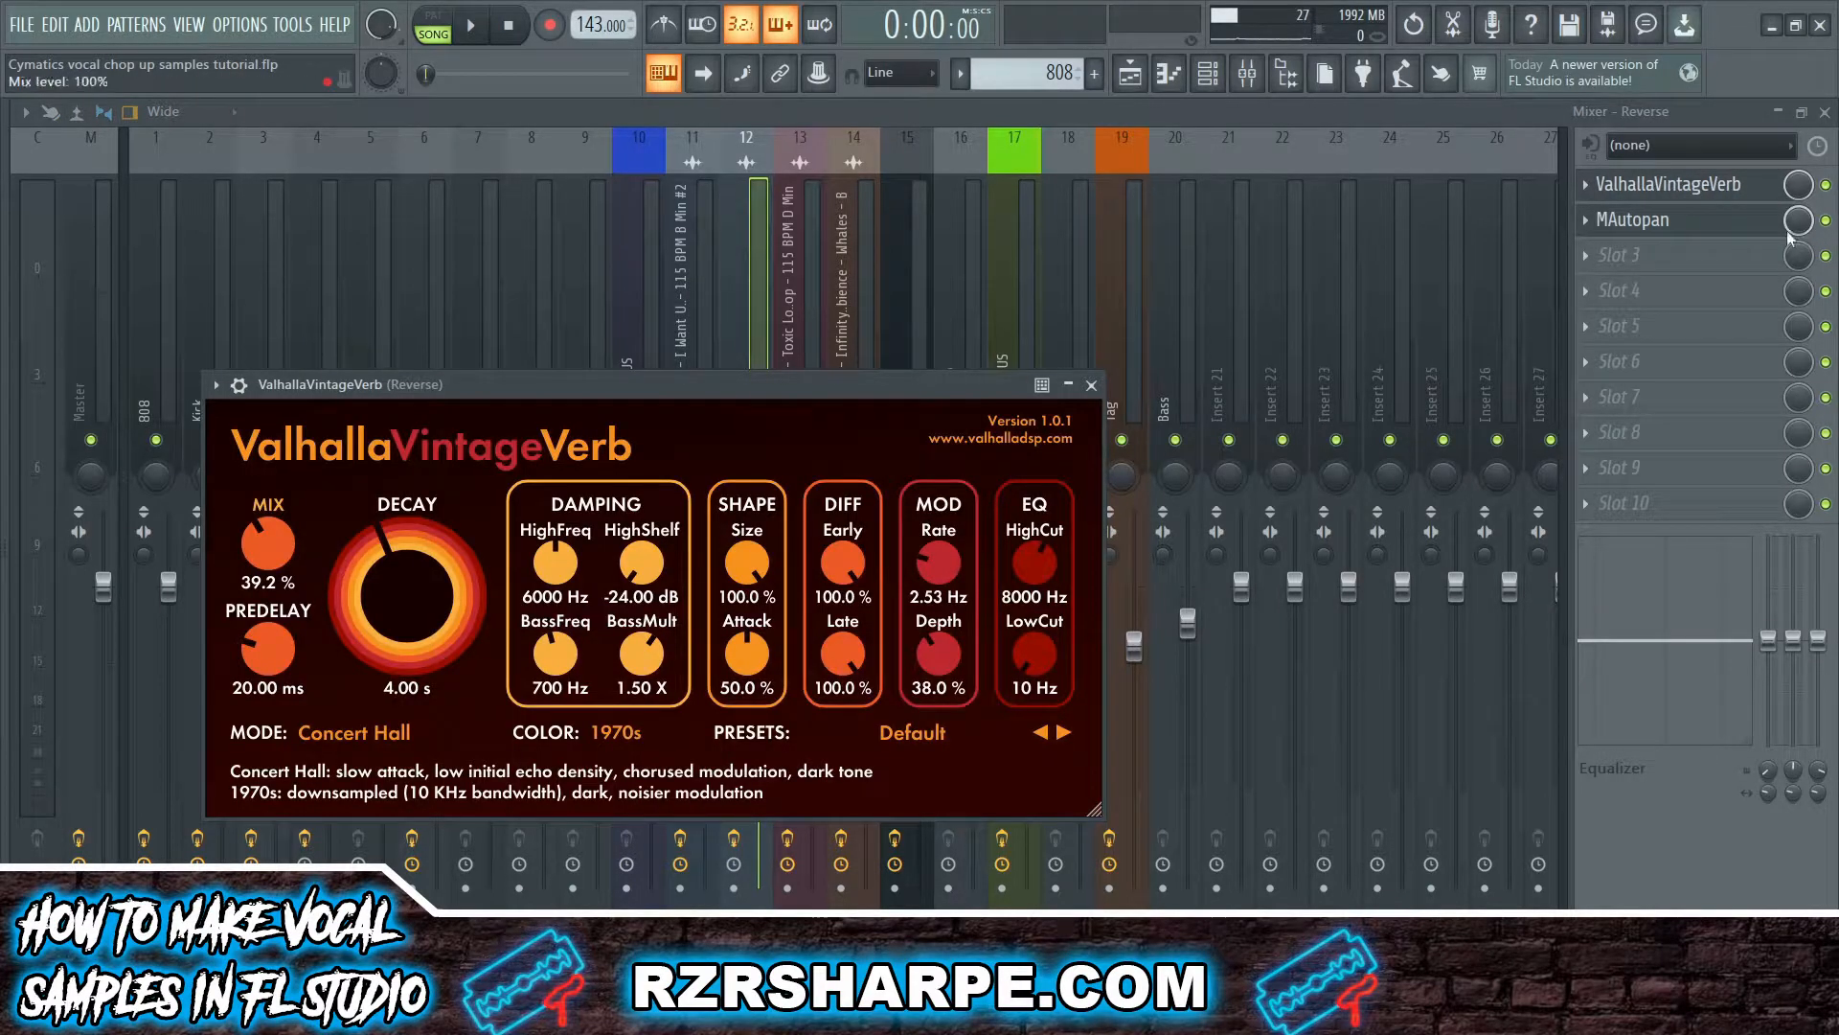
left_click(1700, 228)
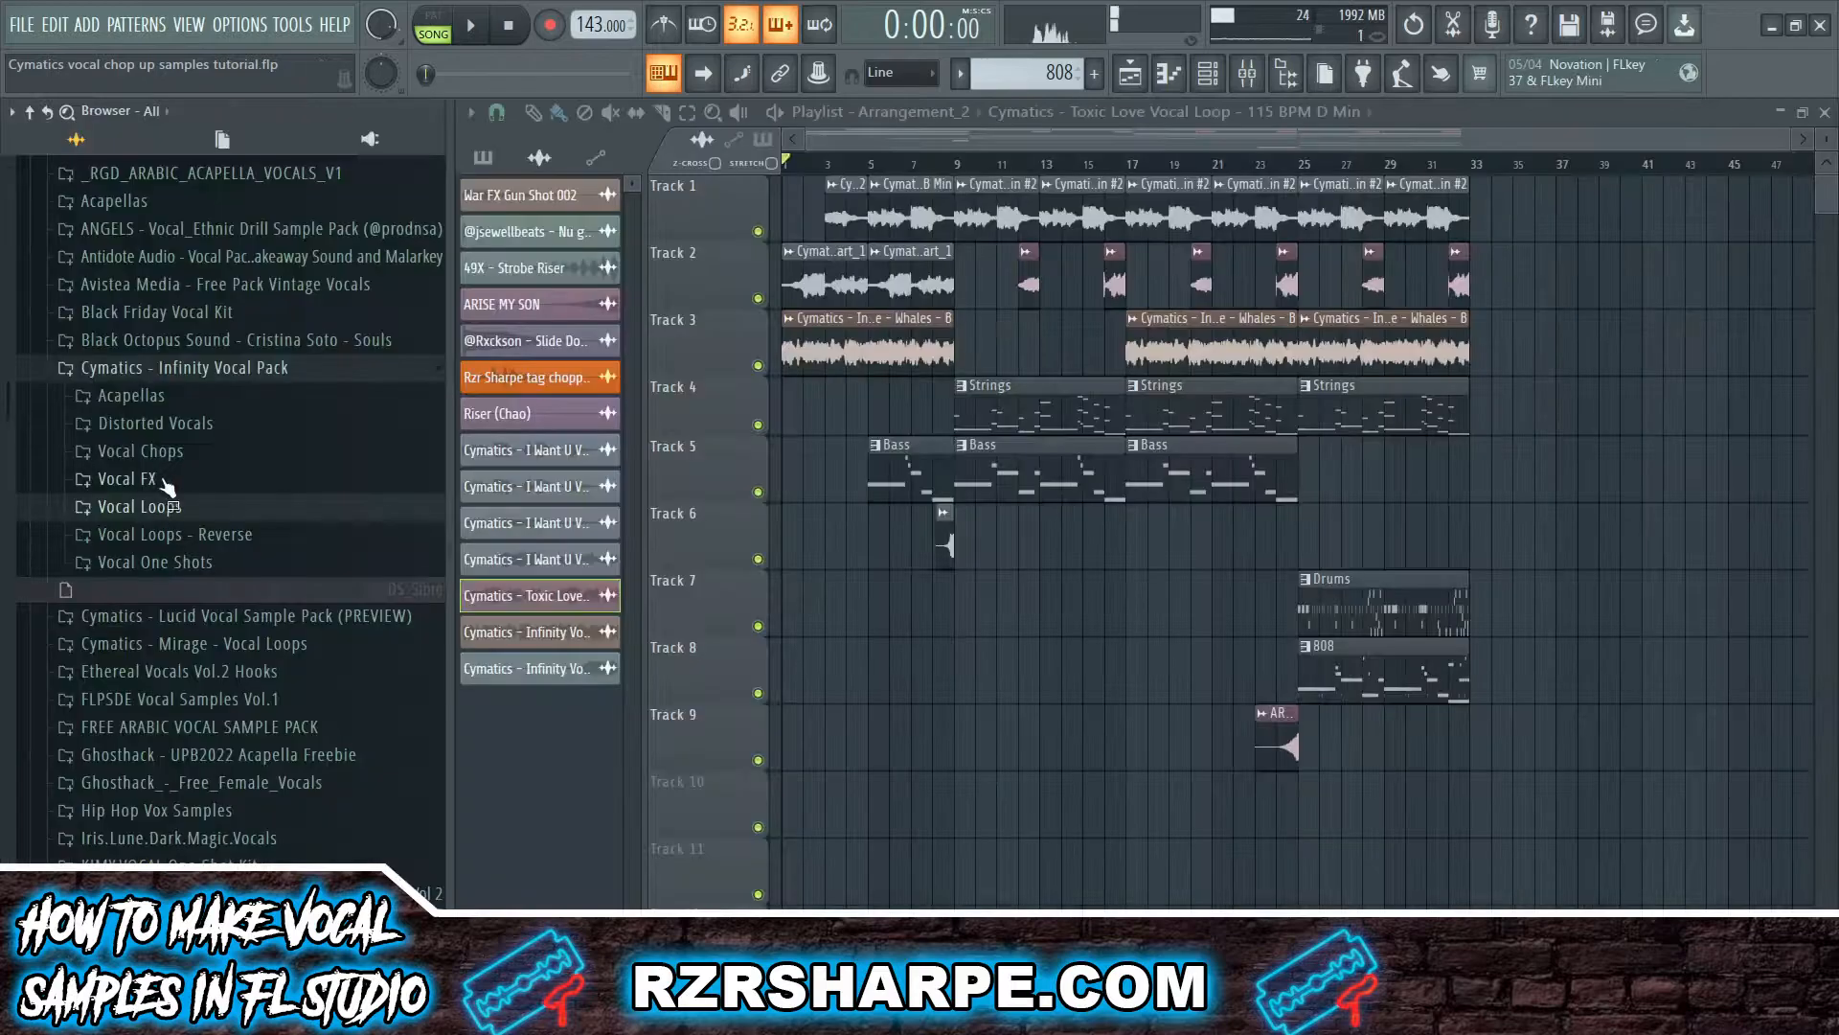
- Preview the Infinity Vocal Ambience - Whales - B sample from the Vocal FX folder and inspect its mixer track's reverb and parametric EQ
left_click(143, 478)
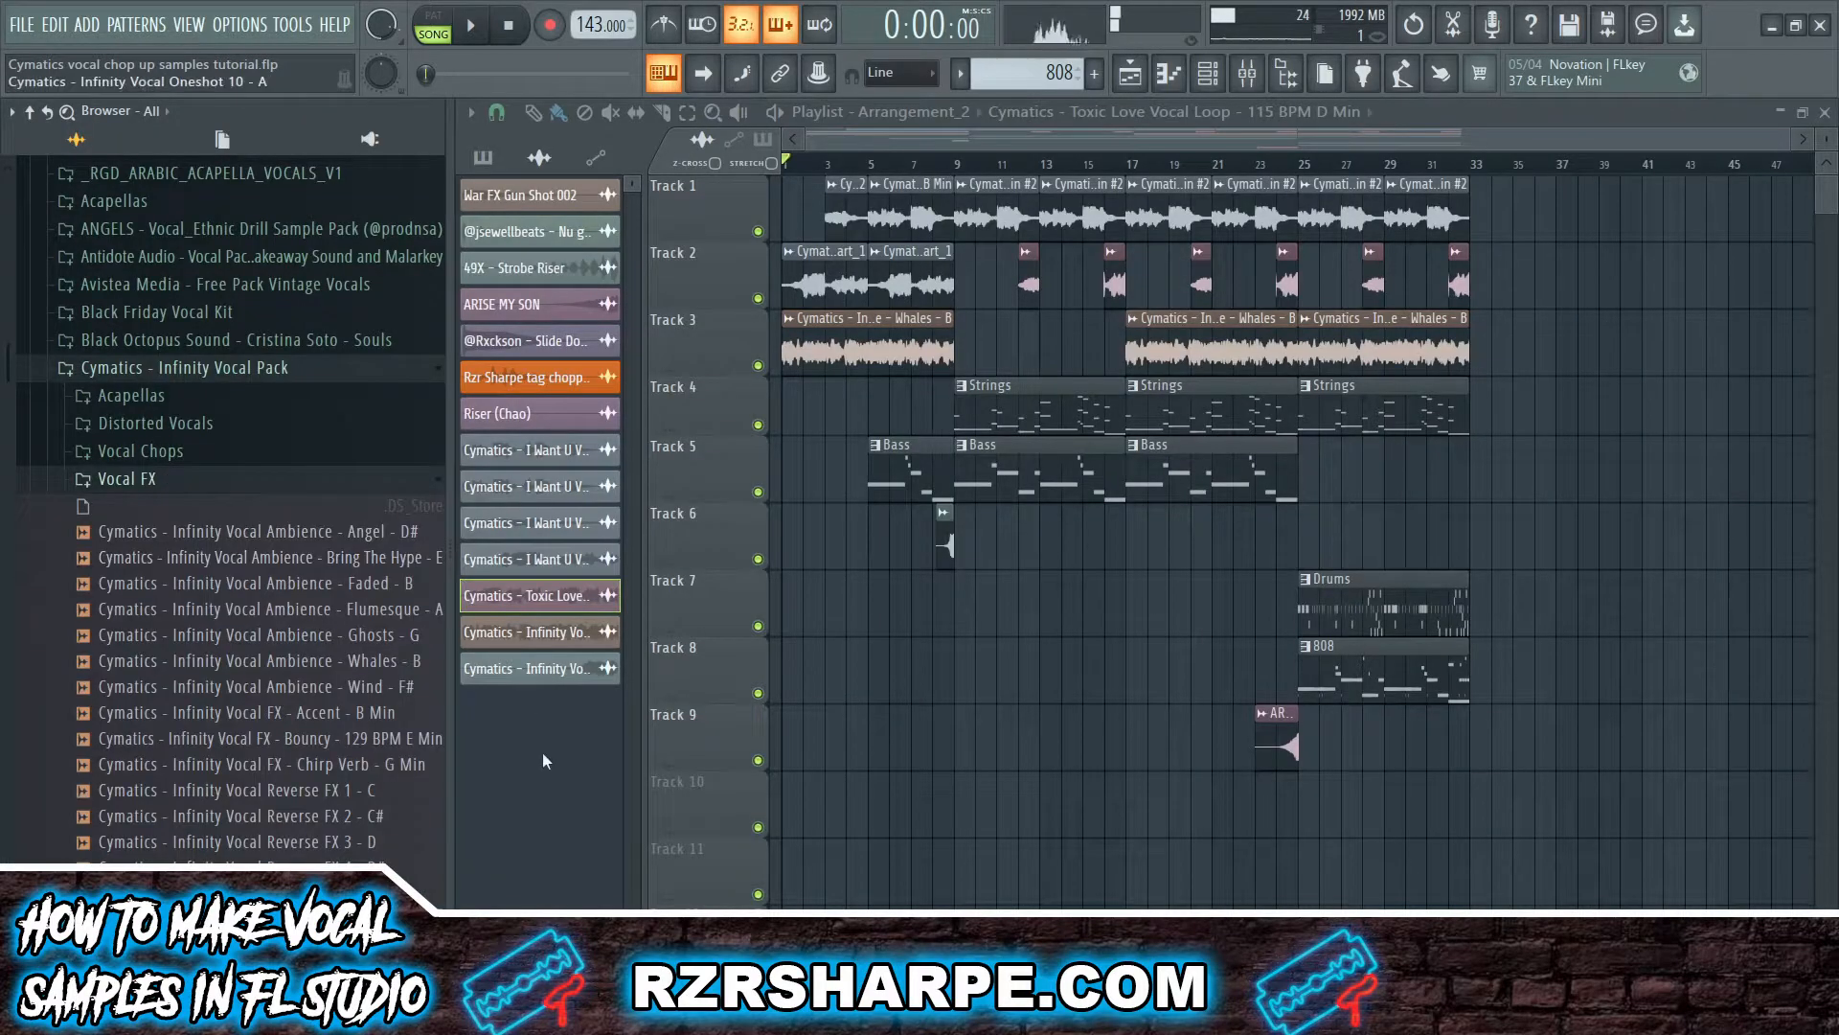
left_click(271, 661)
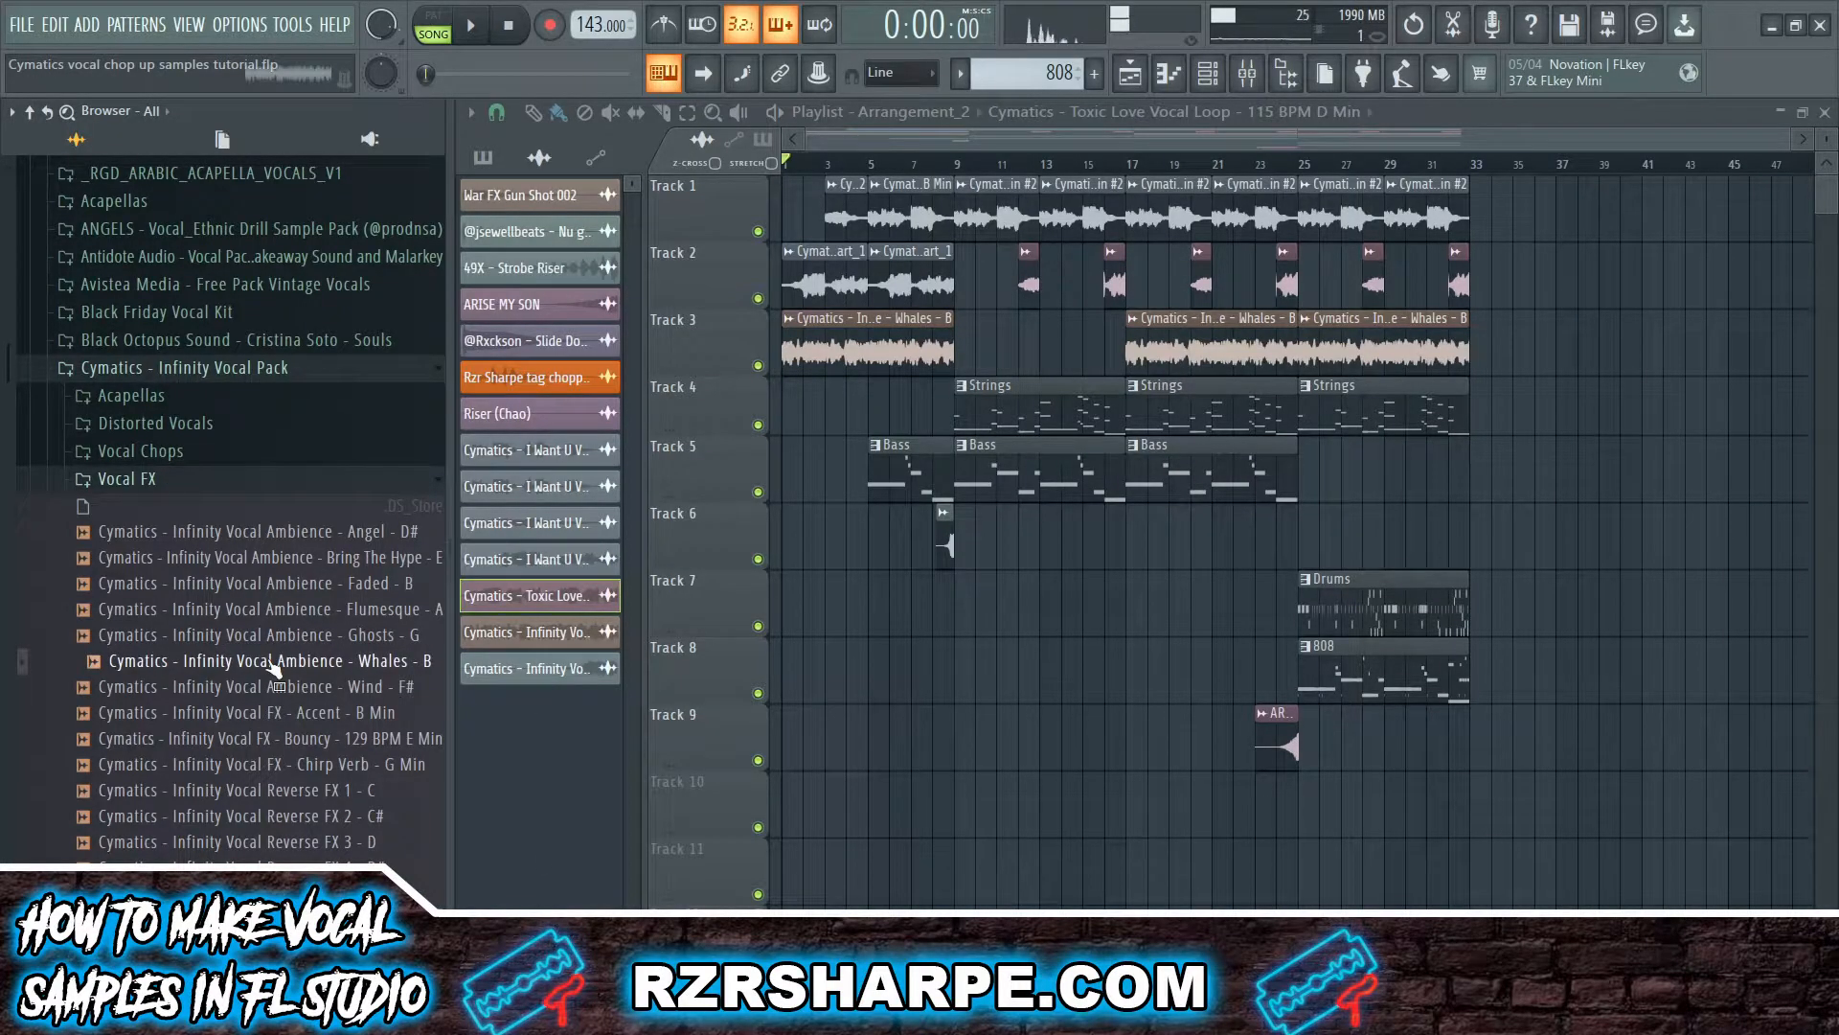
left_click_drag(271, 668, 438, 682)
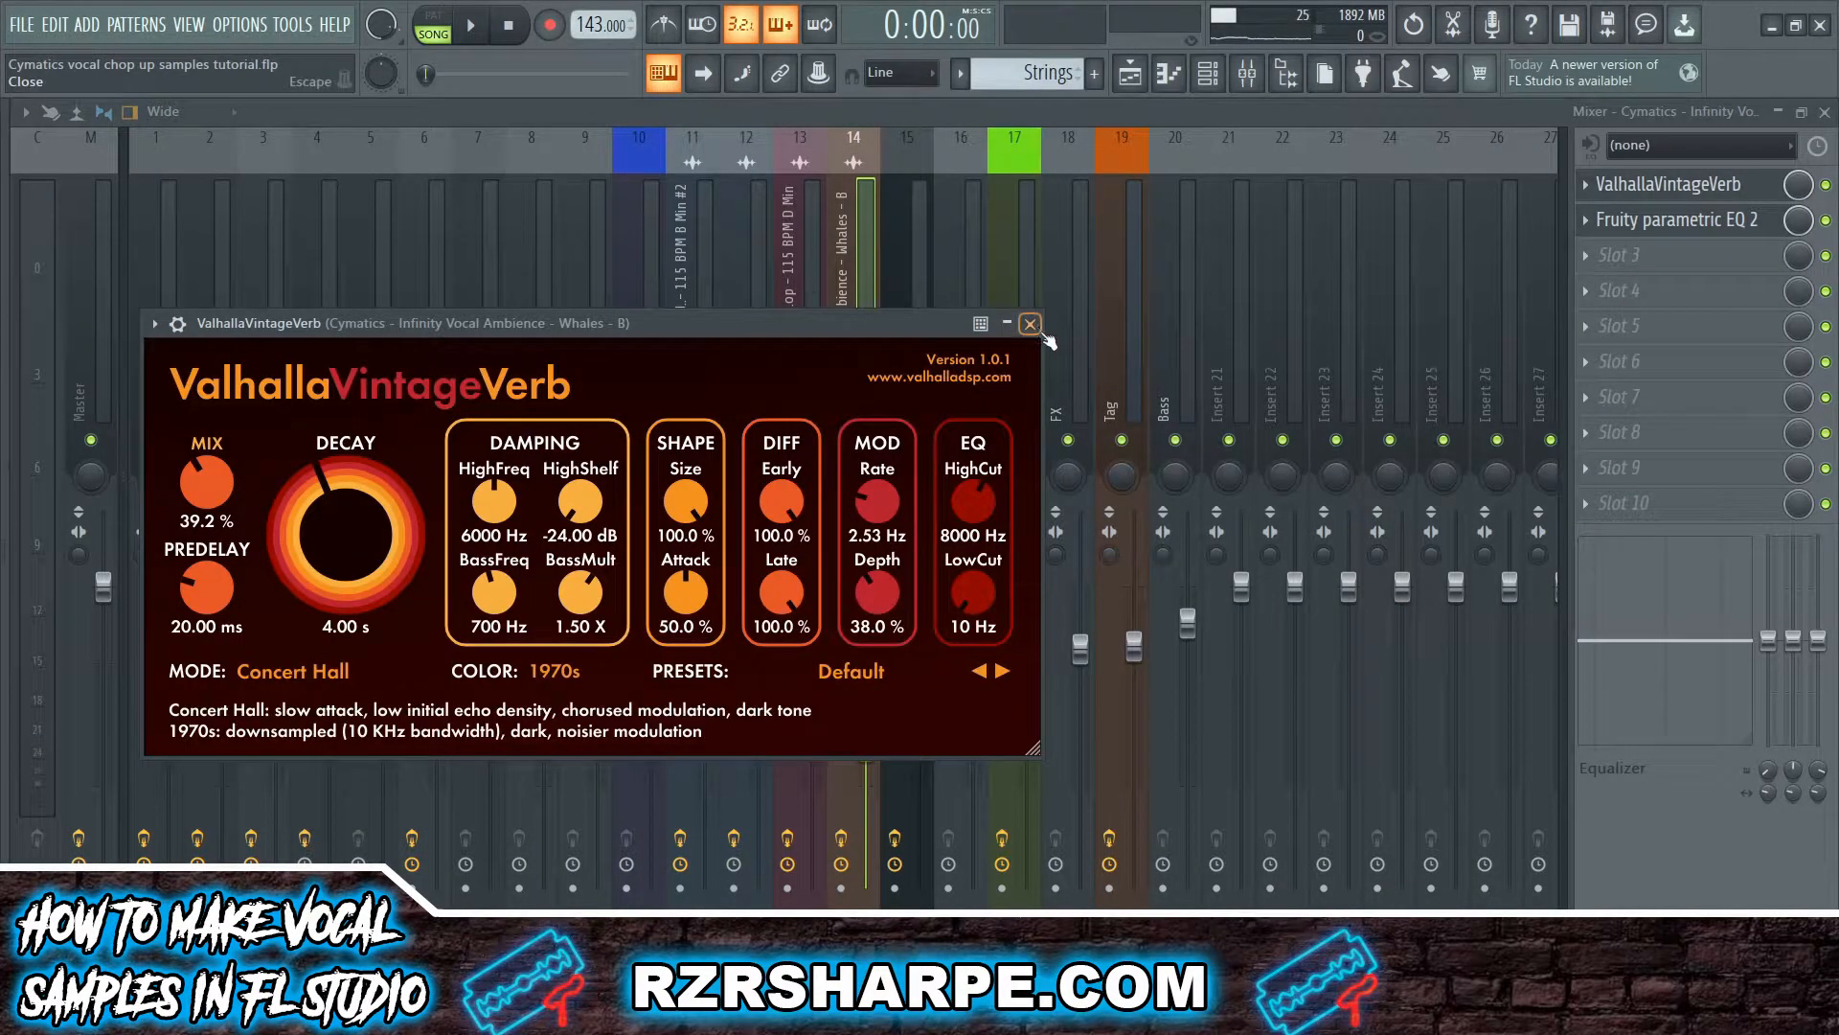
left_click(1030, 324)
left_click(1635, 223)
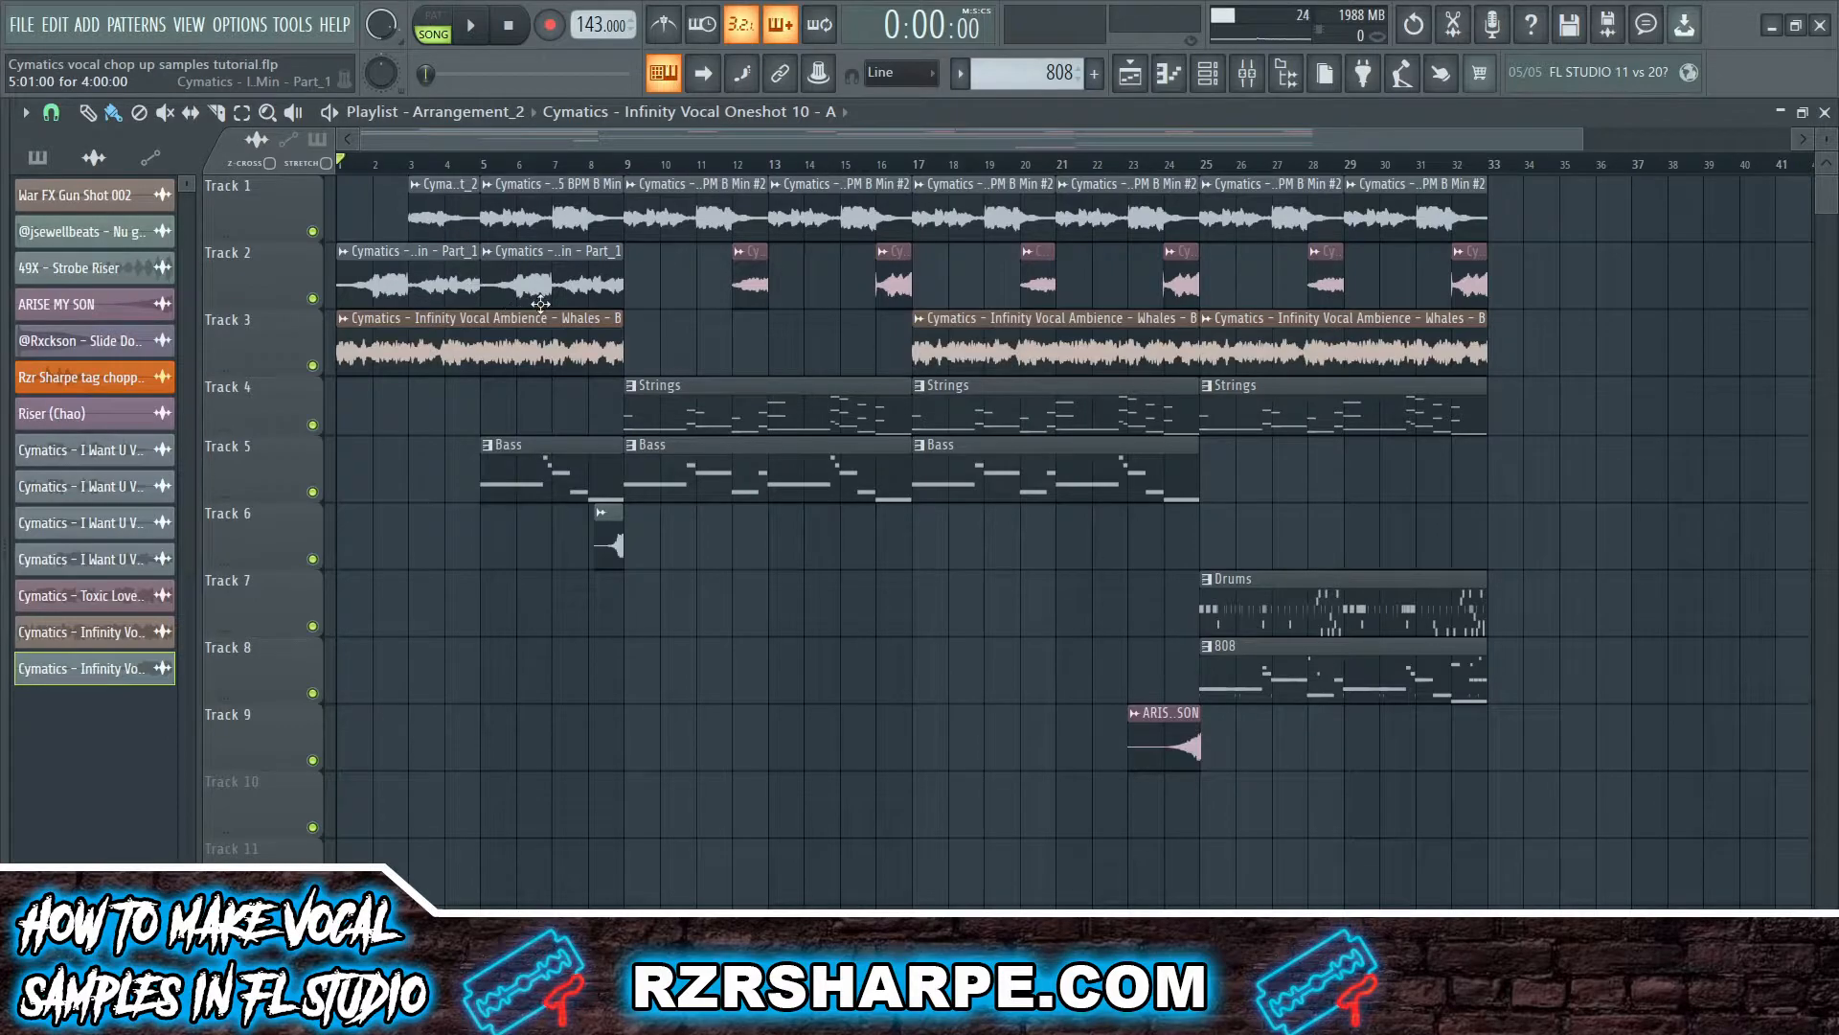
- Play the arrangement's first three vocal tracks from the start with the other tracks muted
left_click(351, 284)
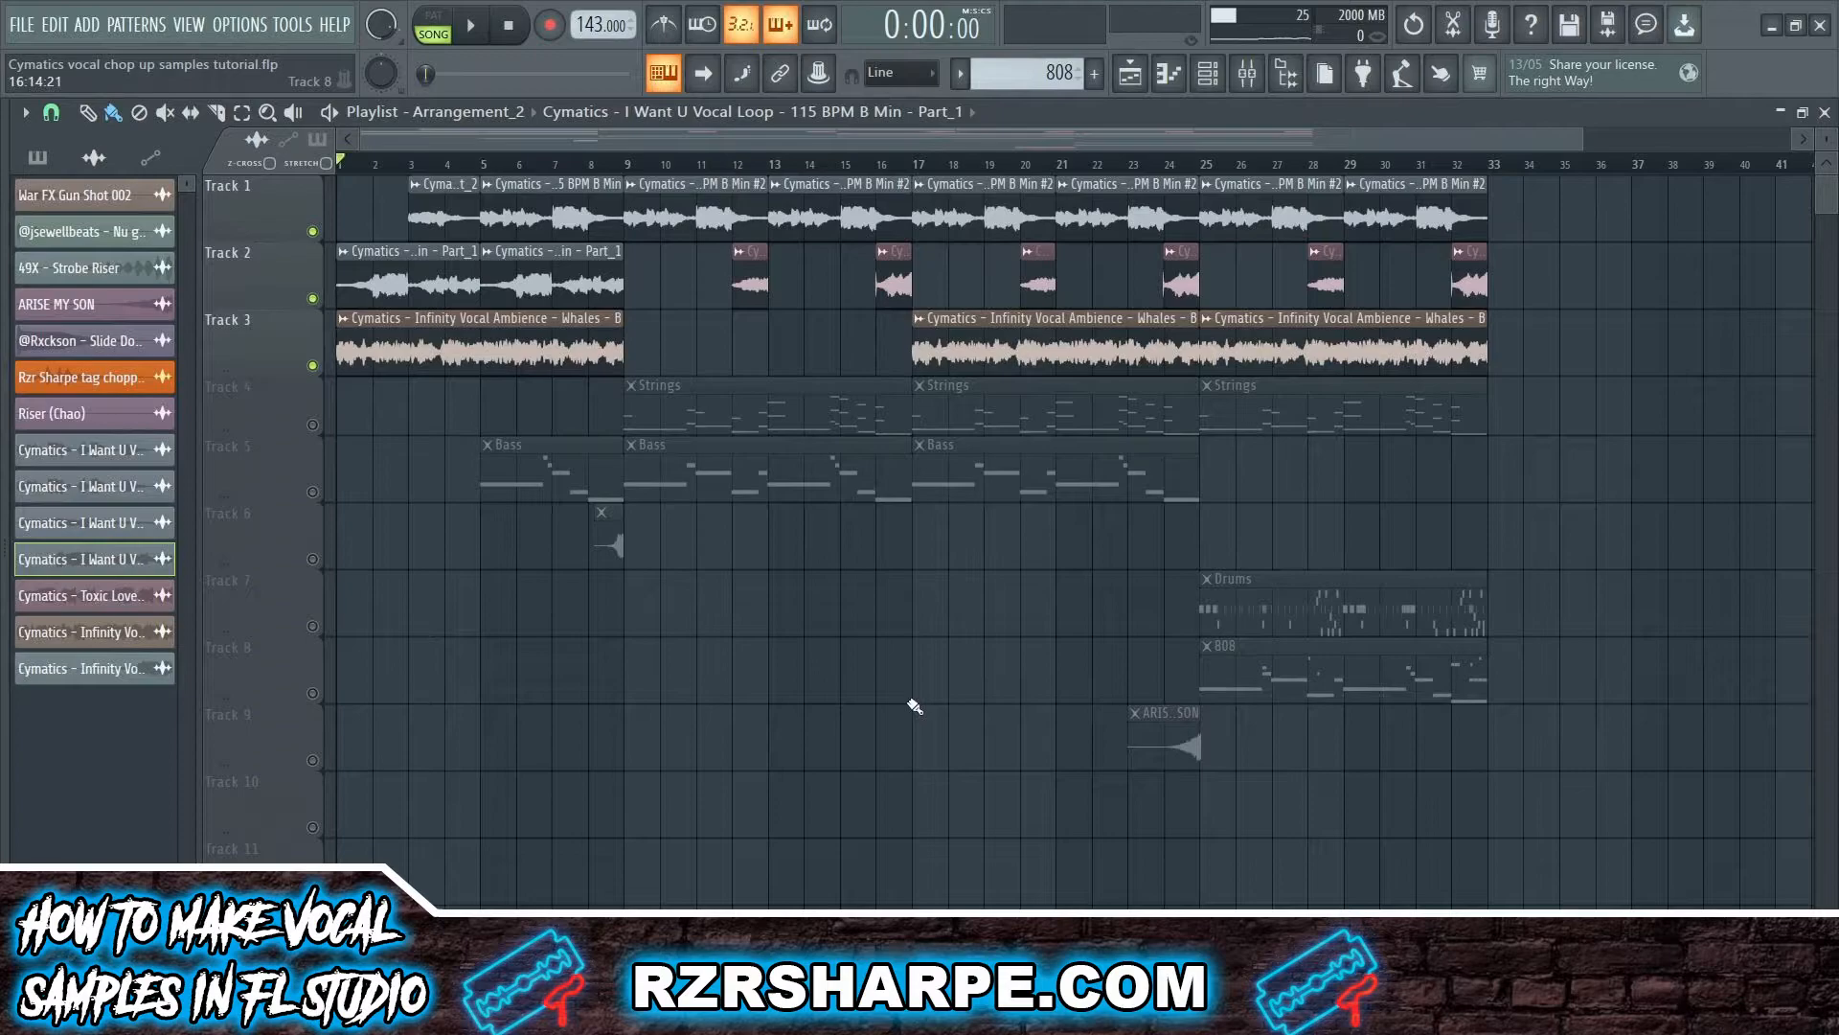
key("space")
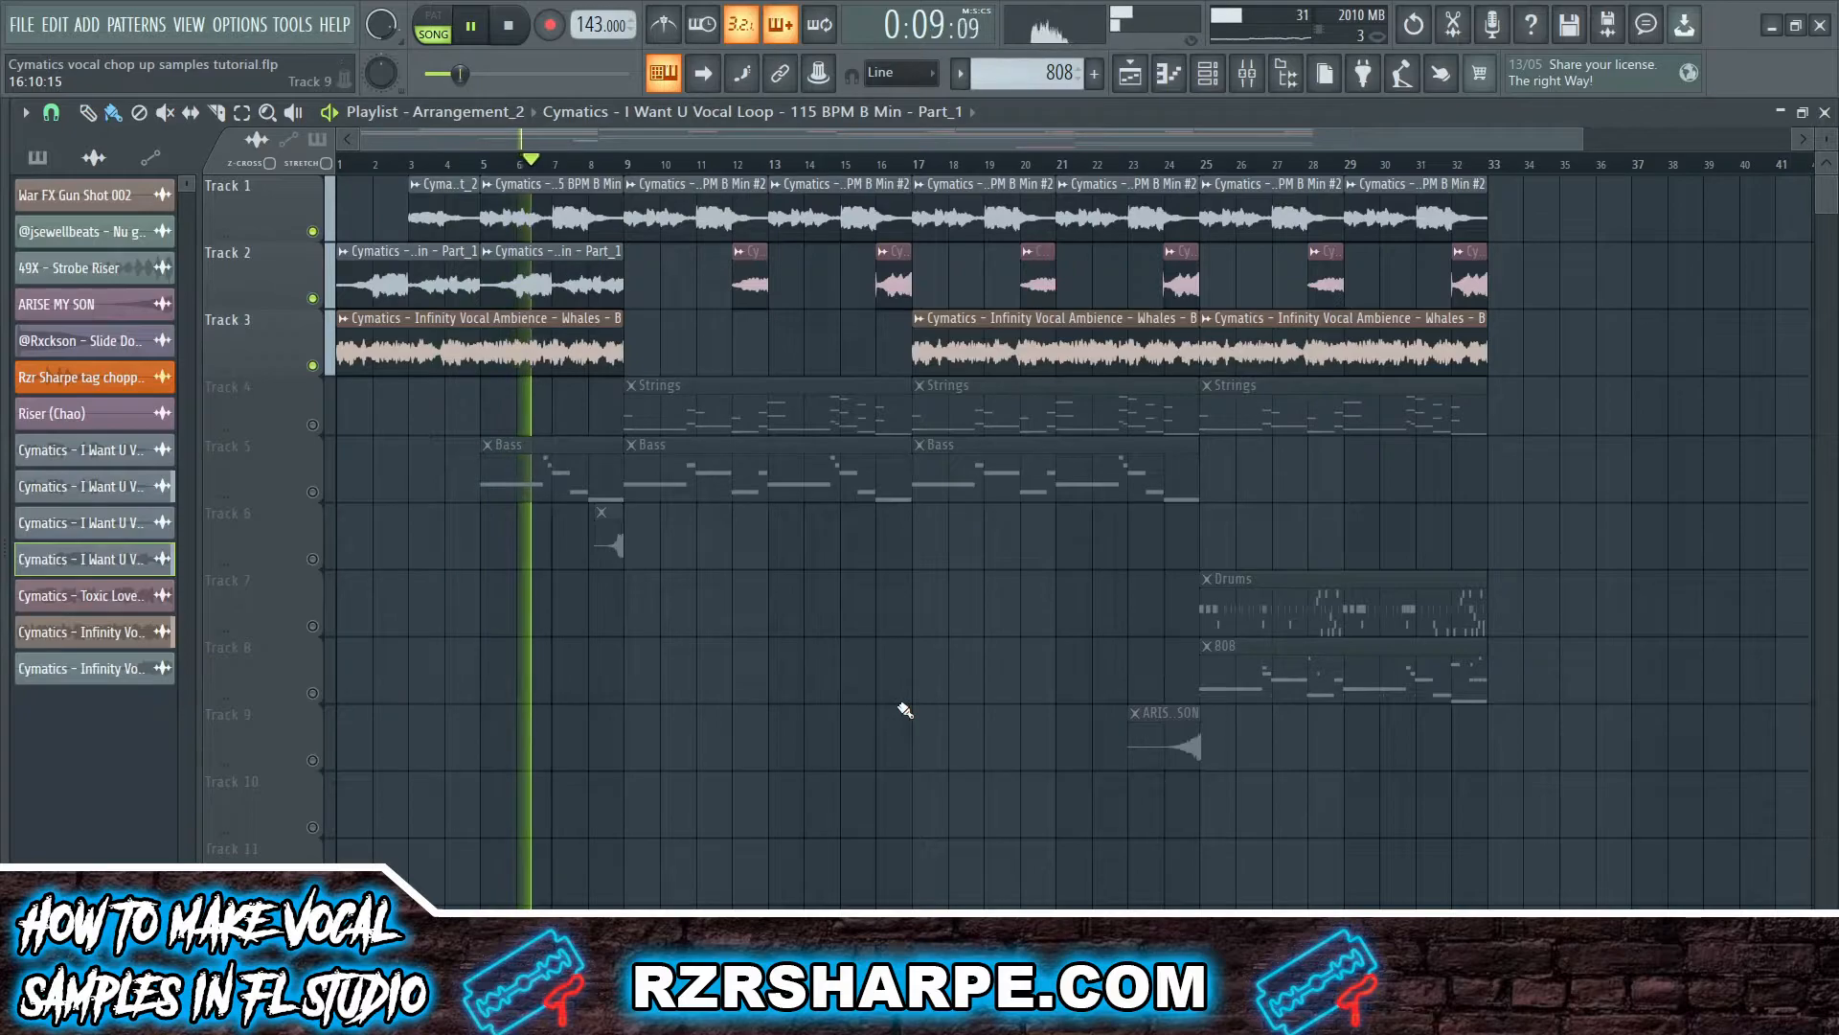
key("space")
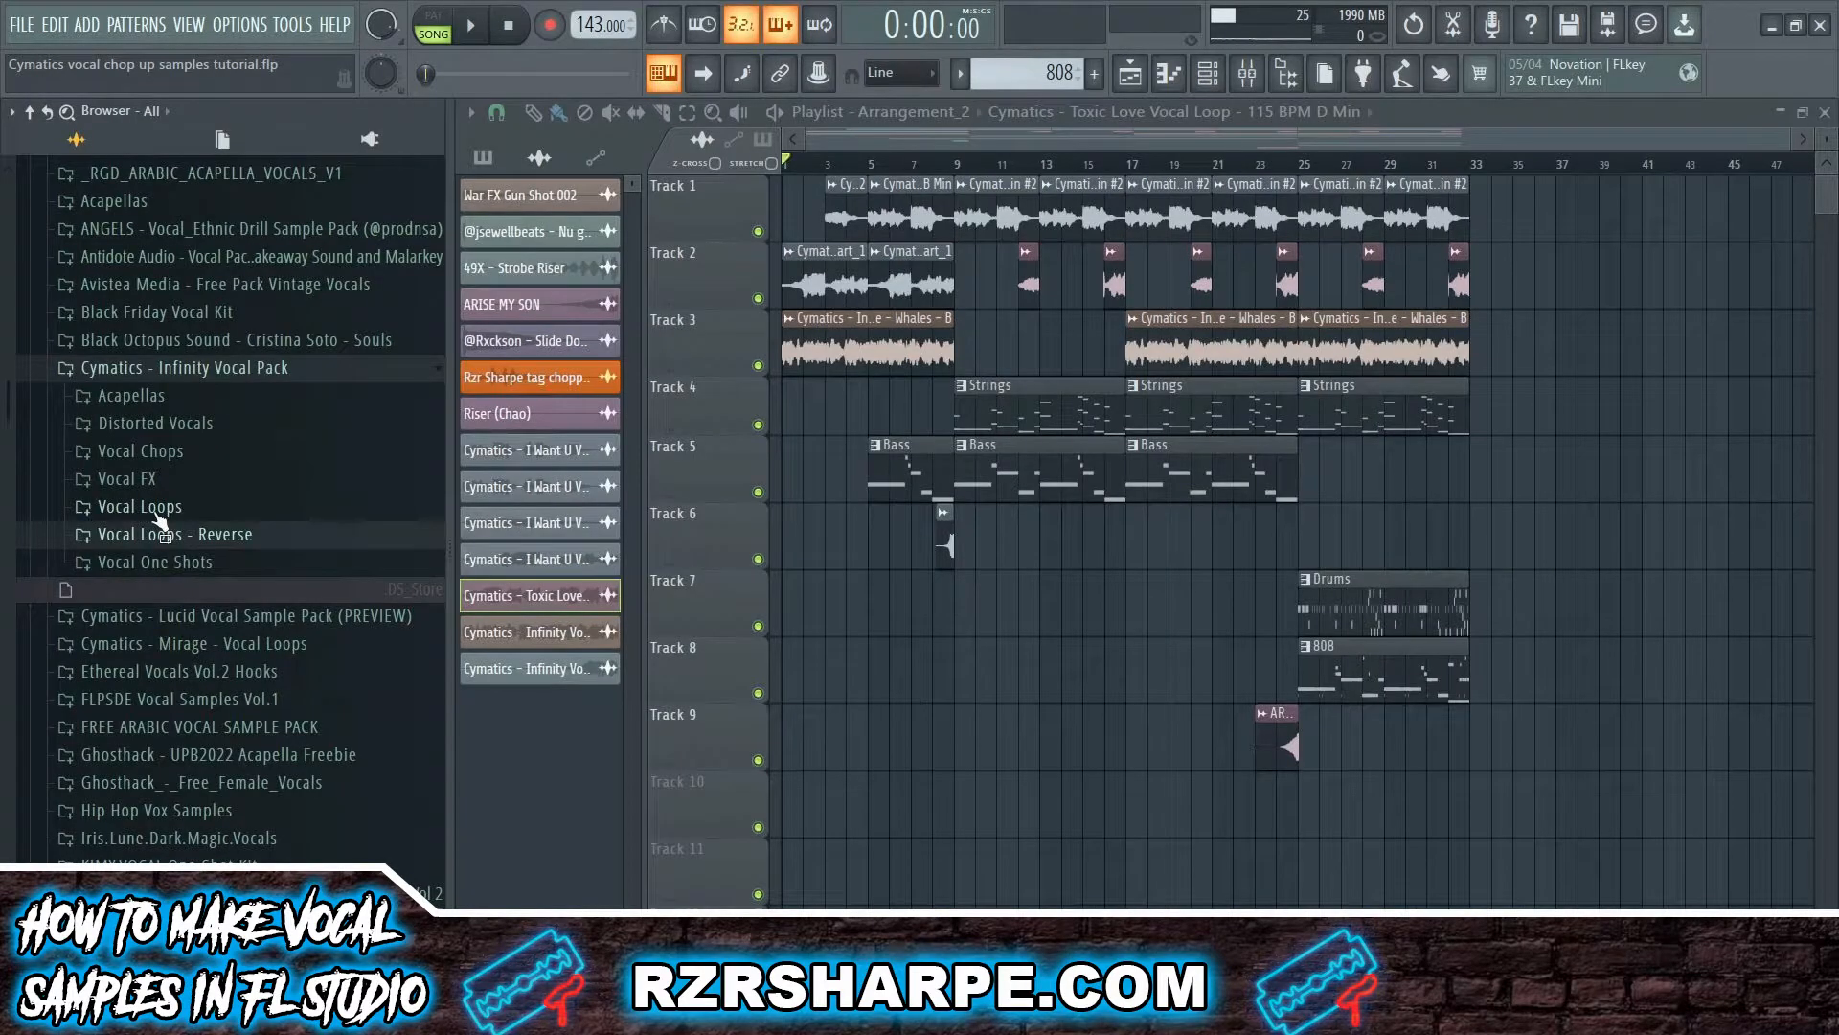
- Preview the Toxic Love Vocal Loop from the Vocal Loops folder and inspect the settings of its reversed clip on Track 2
left_click(156, 511)
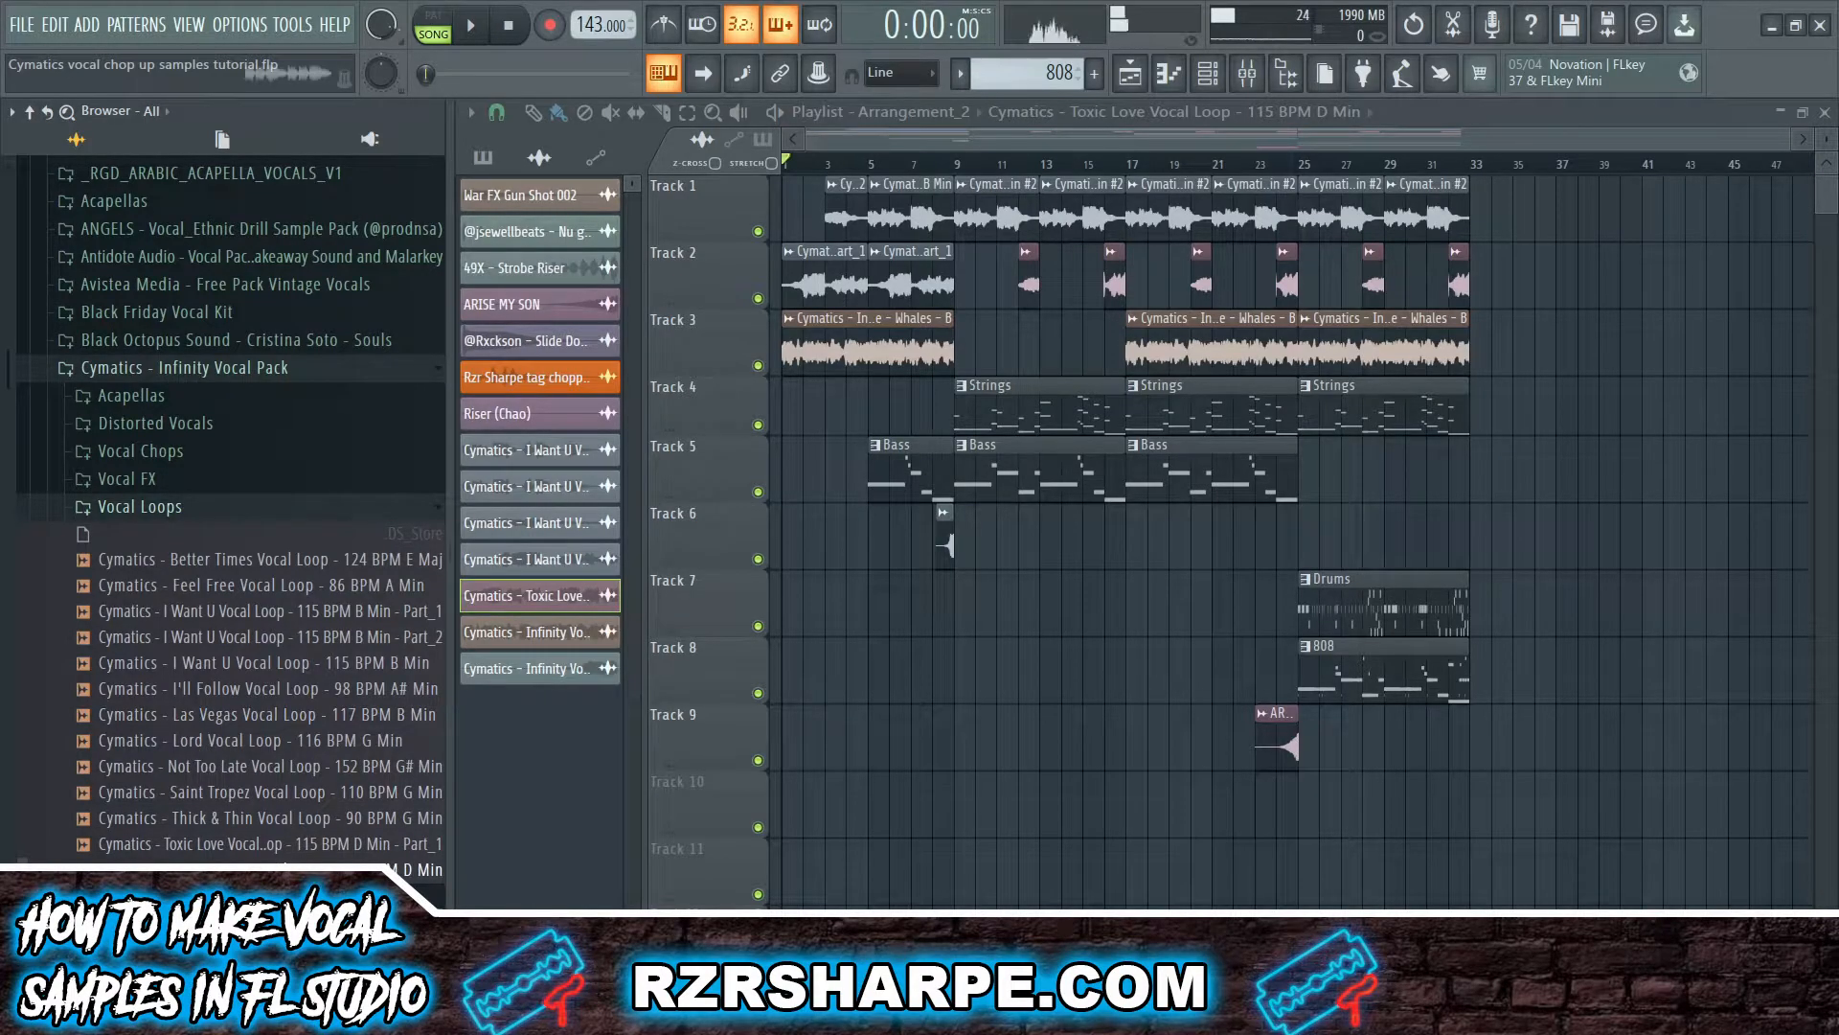
left_click(507, 28)
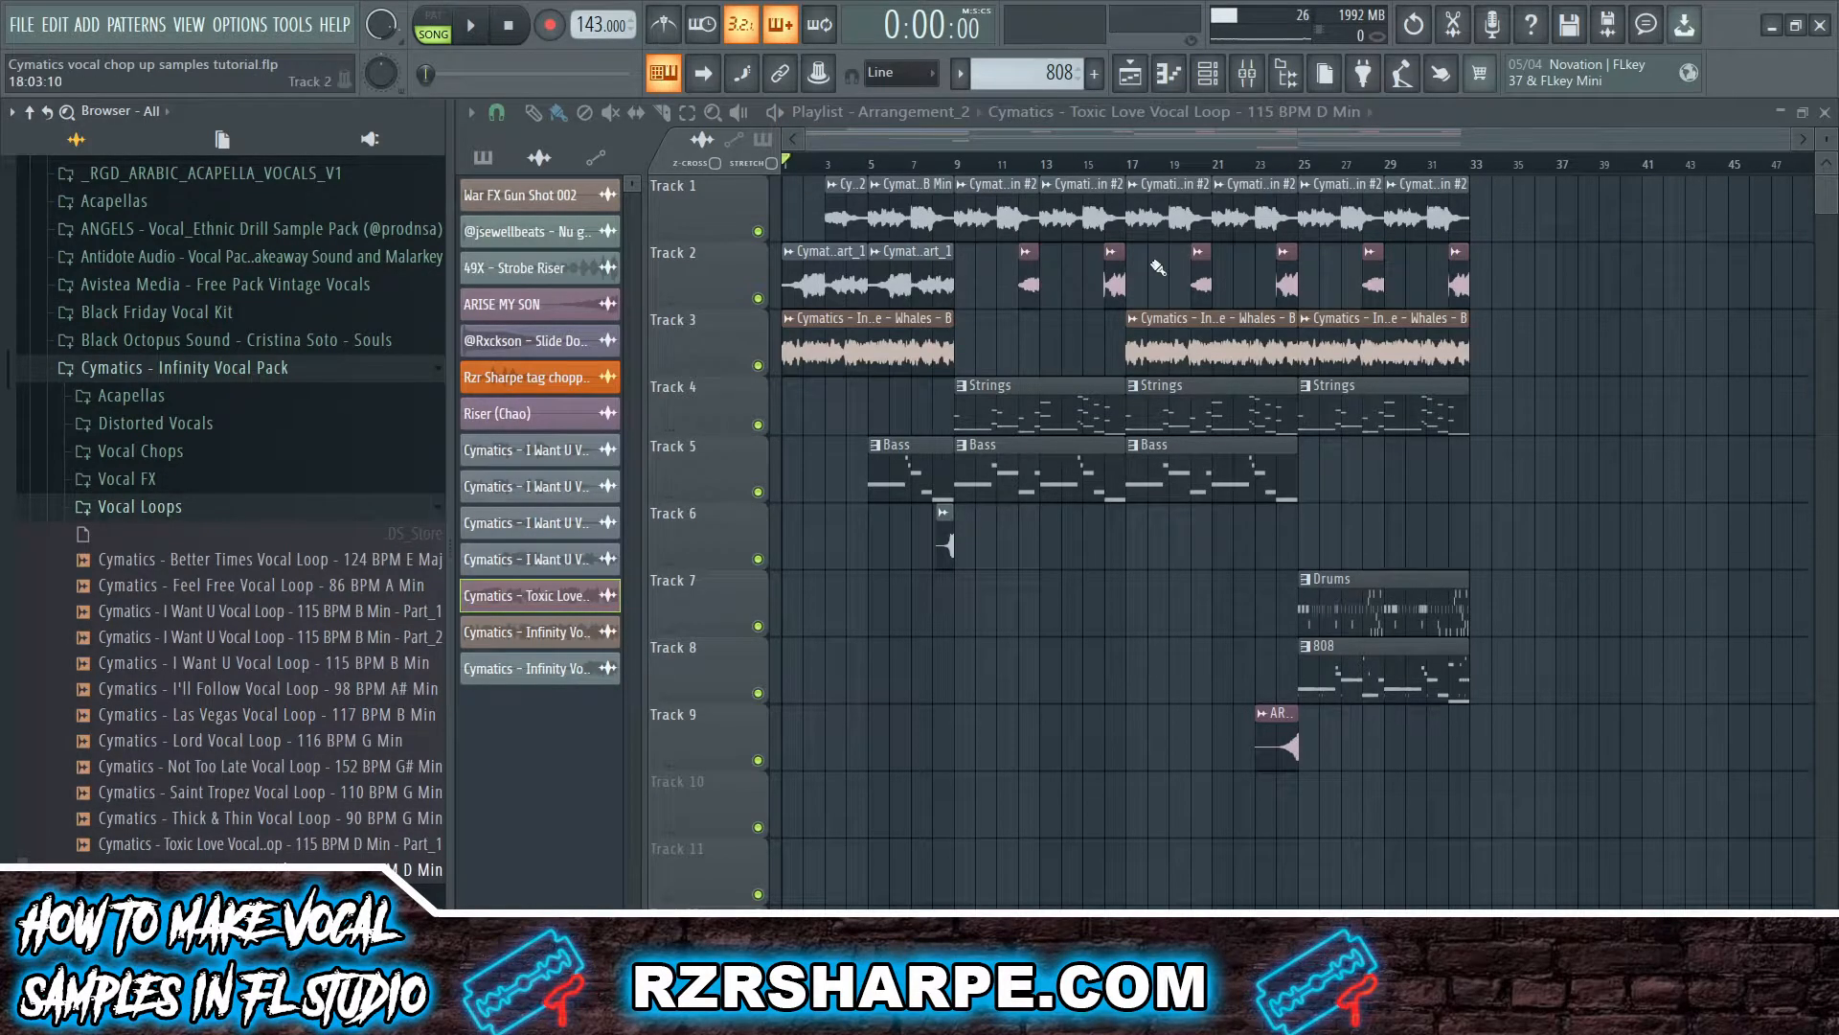
double_click(1040, 273)
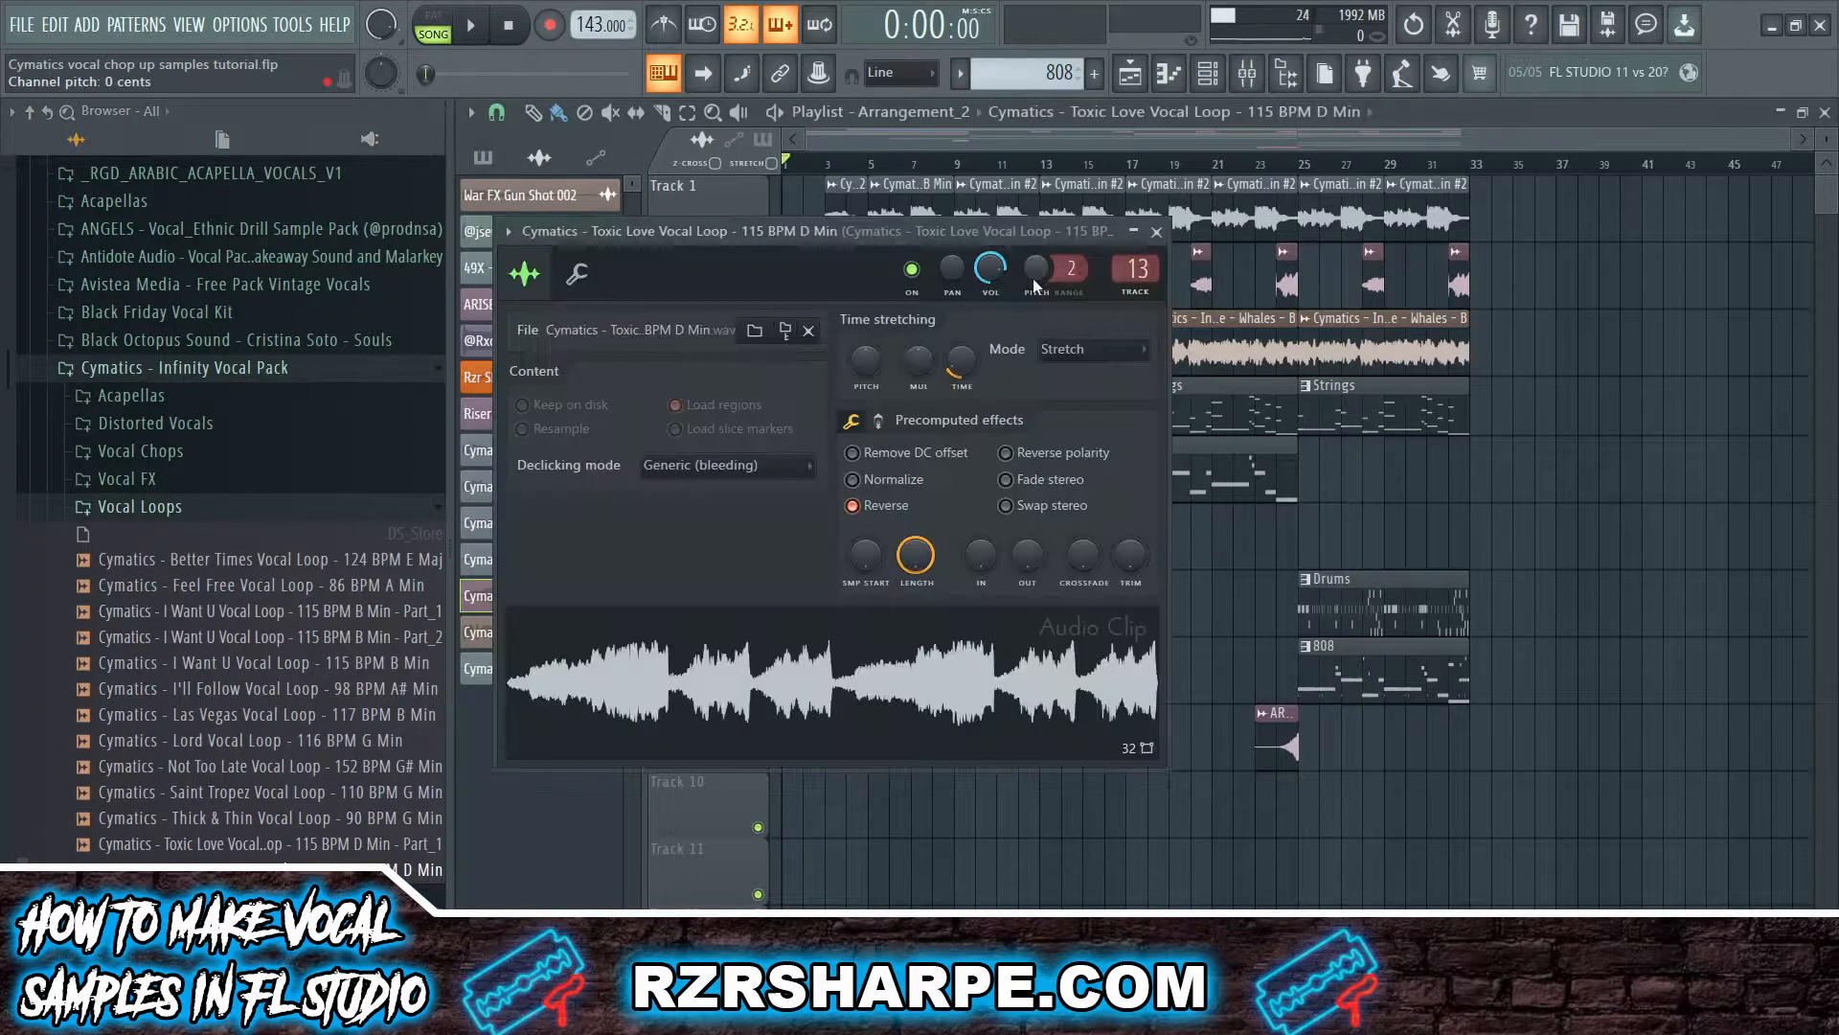
left_click(1156, 232)
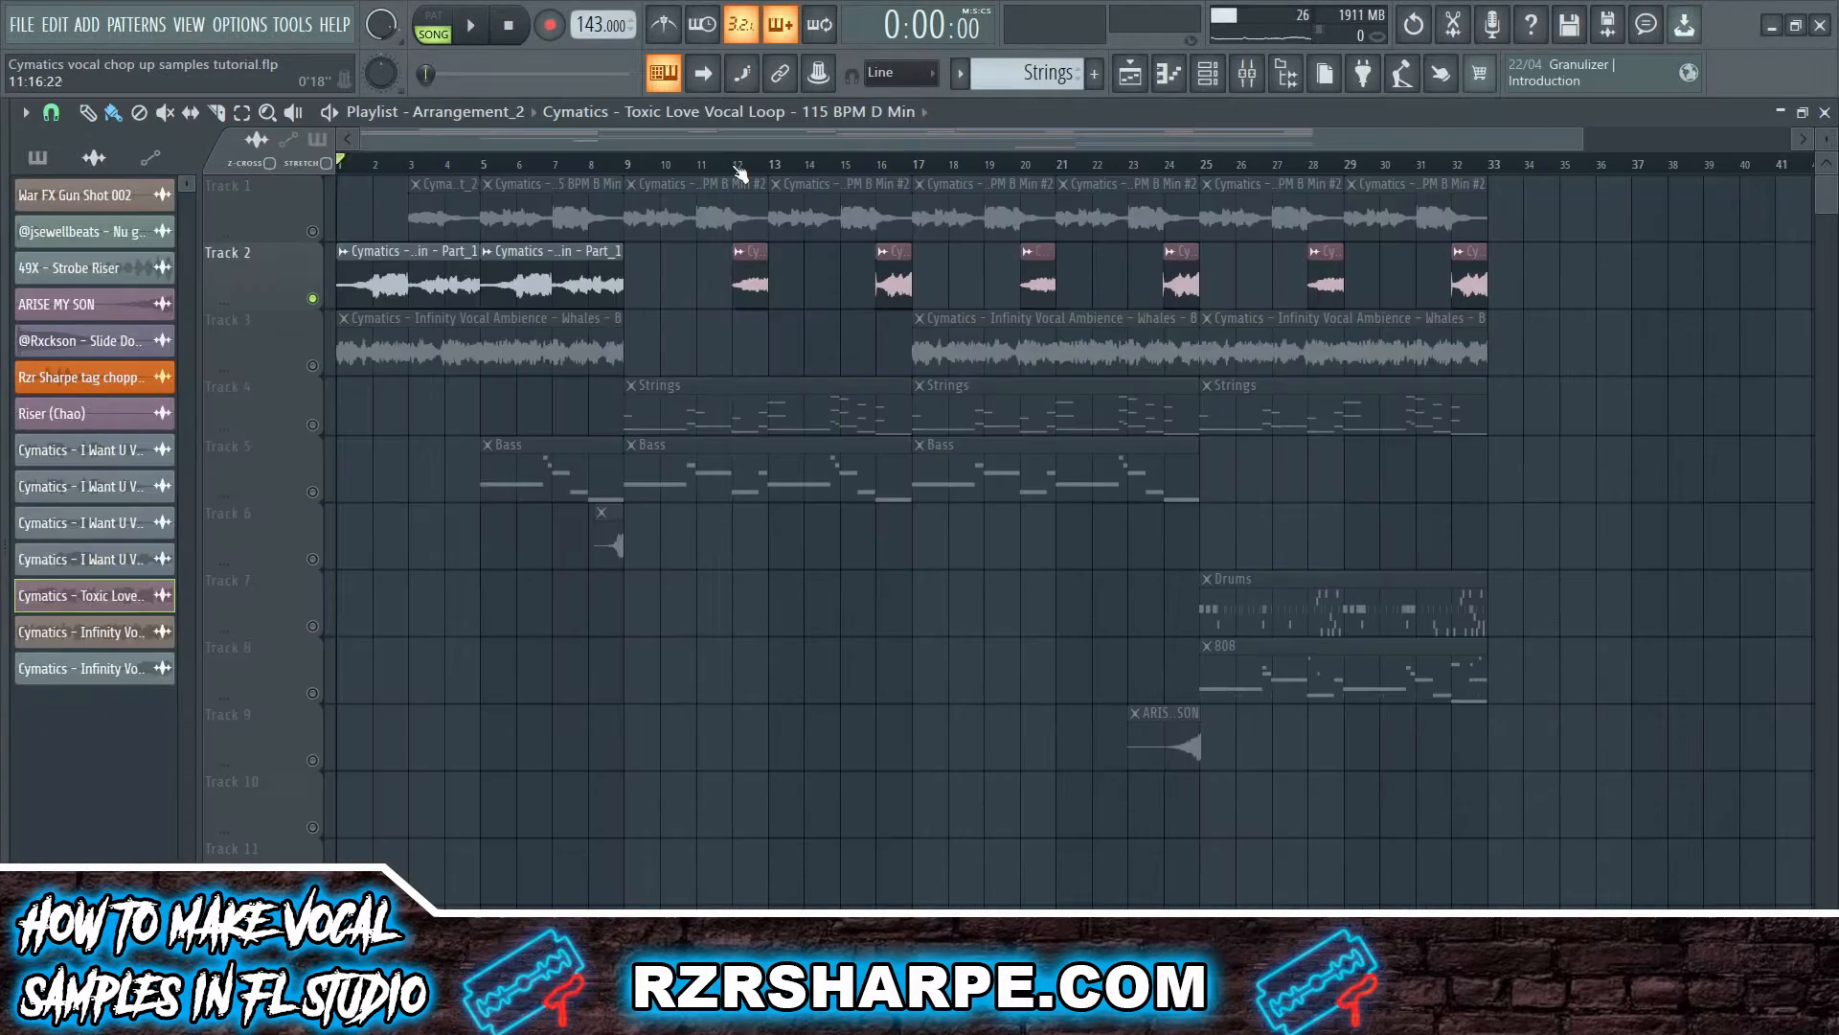
- Play the reversed Toxic Love vocal clips on Track 2 from bar 12 and from bar 16
left_click(734, 165)
key("space")
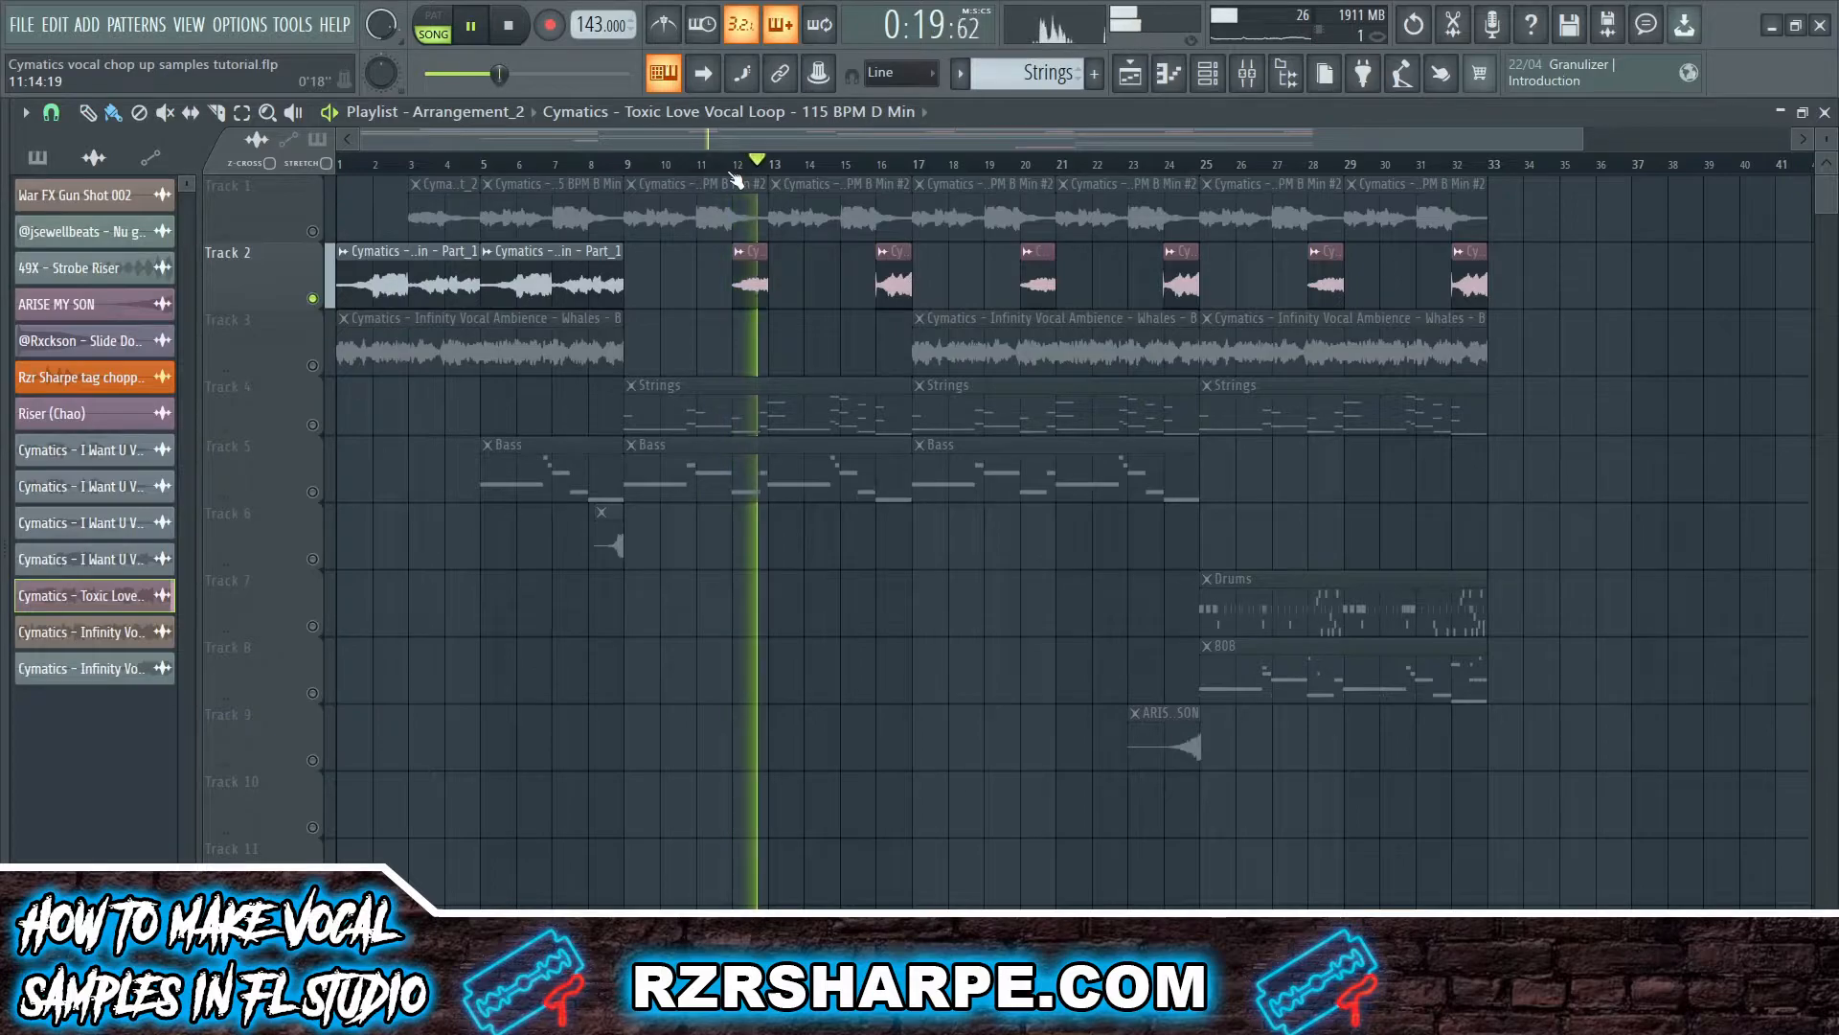
key("space")
left_click(883, 165)
key("space")
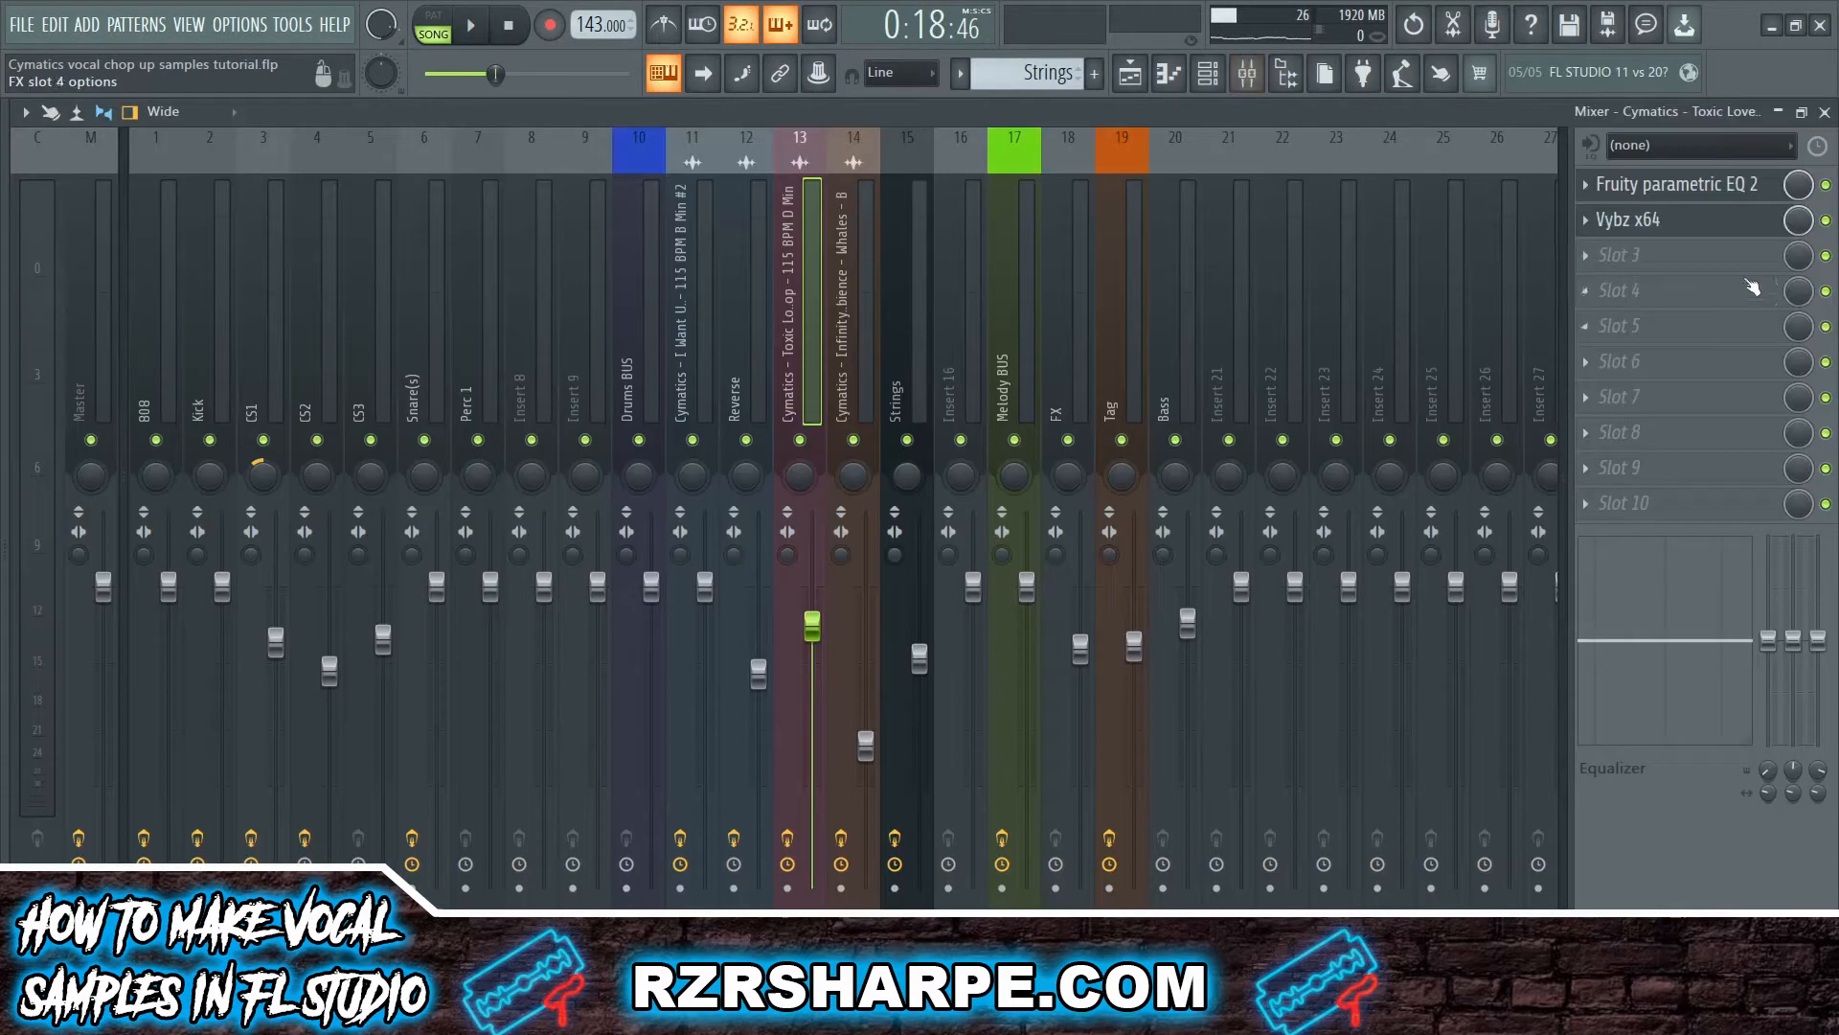
- Examine Fruity parametric EQ 2 and Vybz x64 on the Toxic Love Vocal Loop mixer track
left_click(1676, 184)
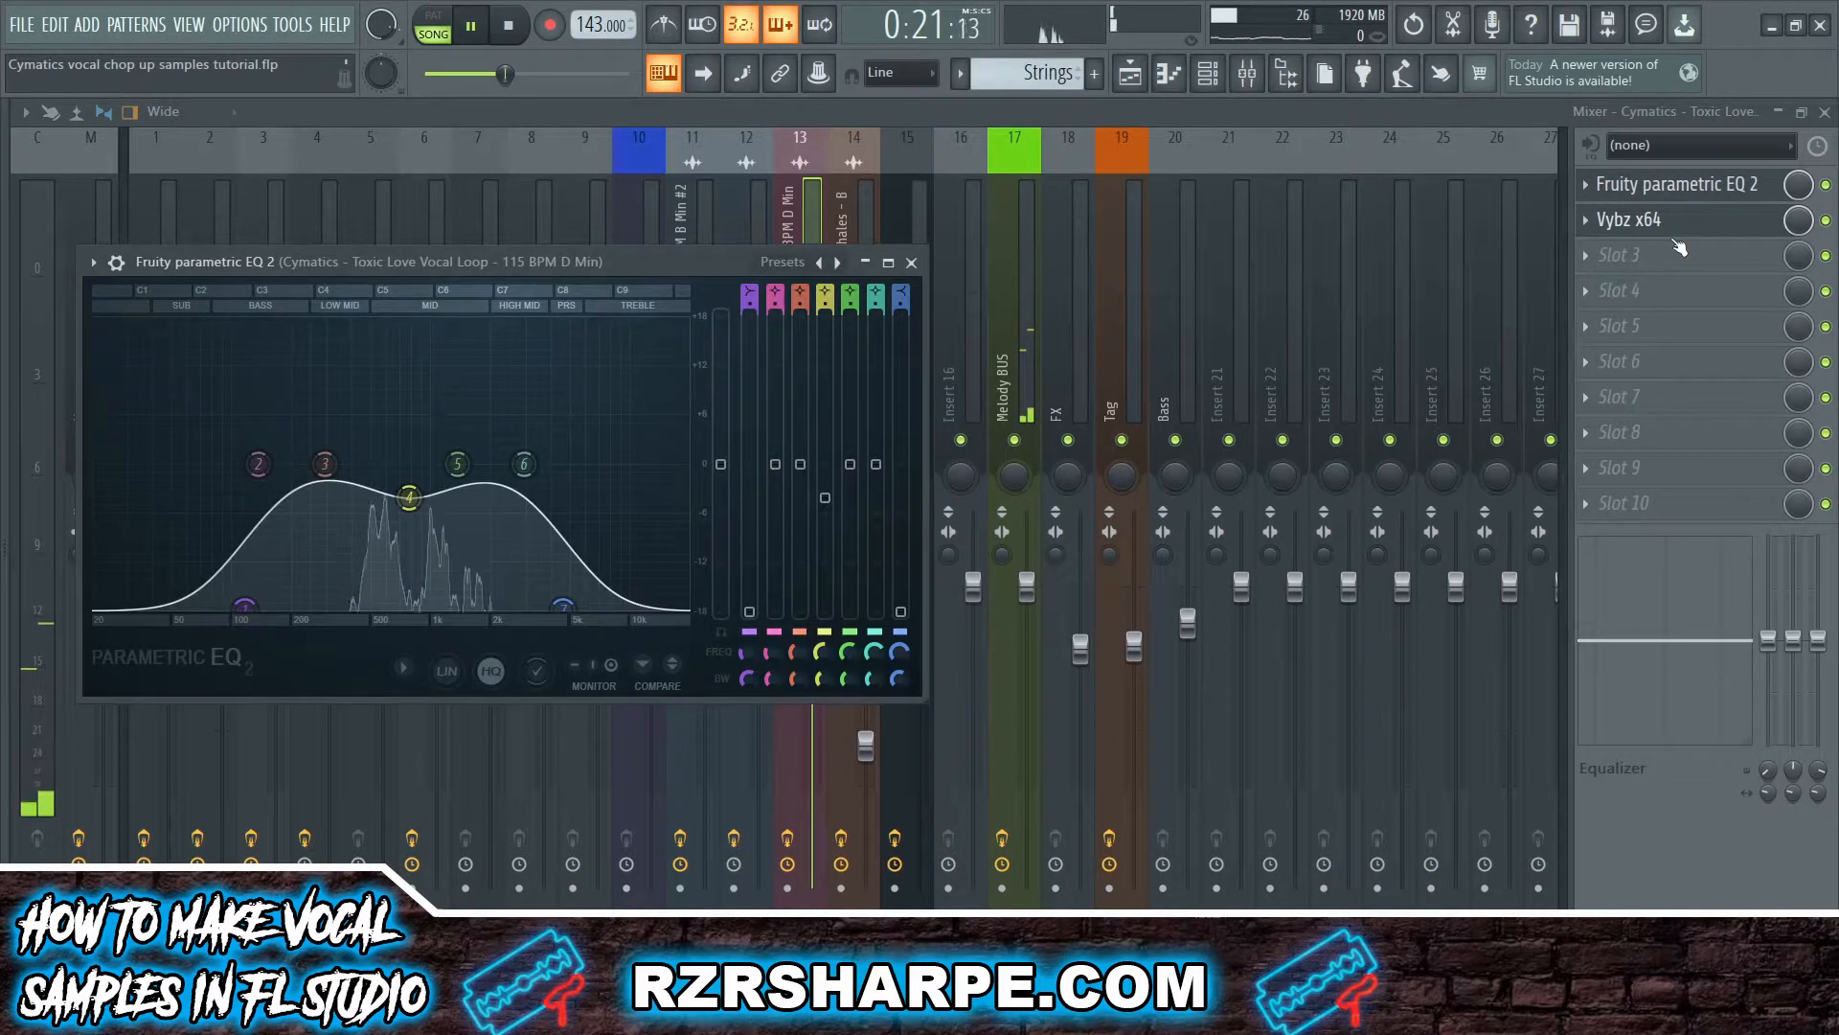
key("space")
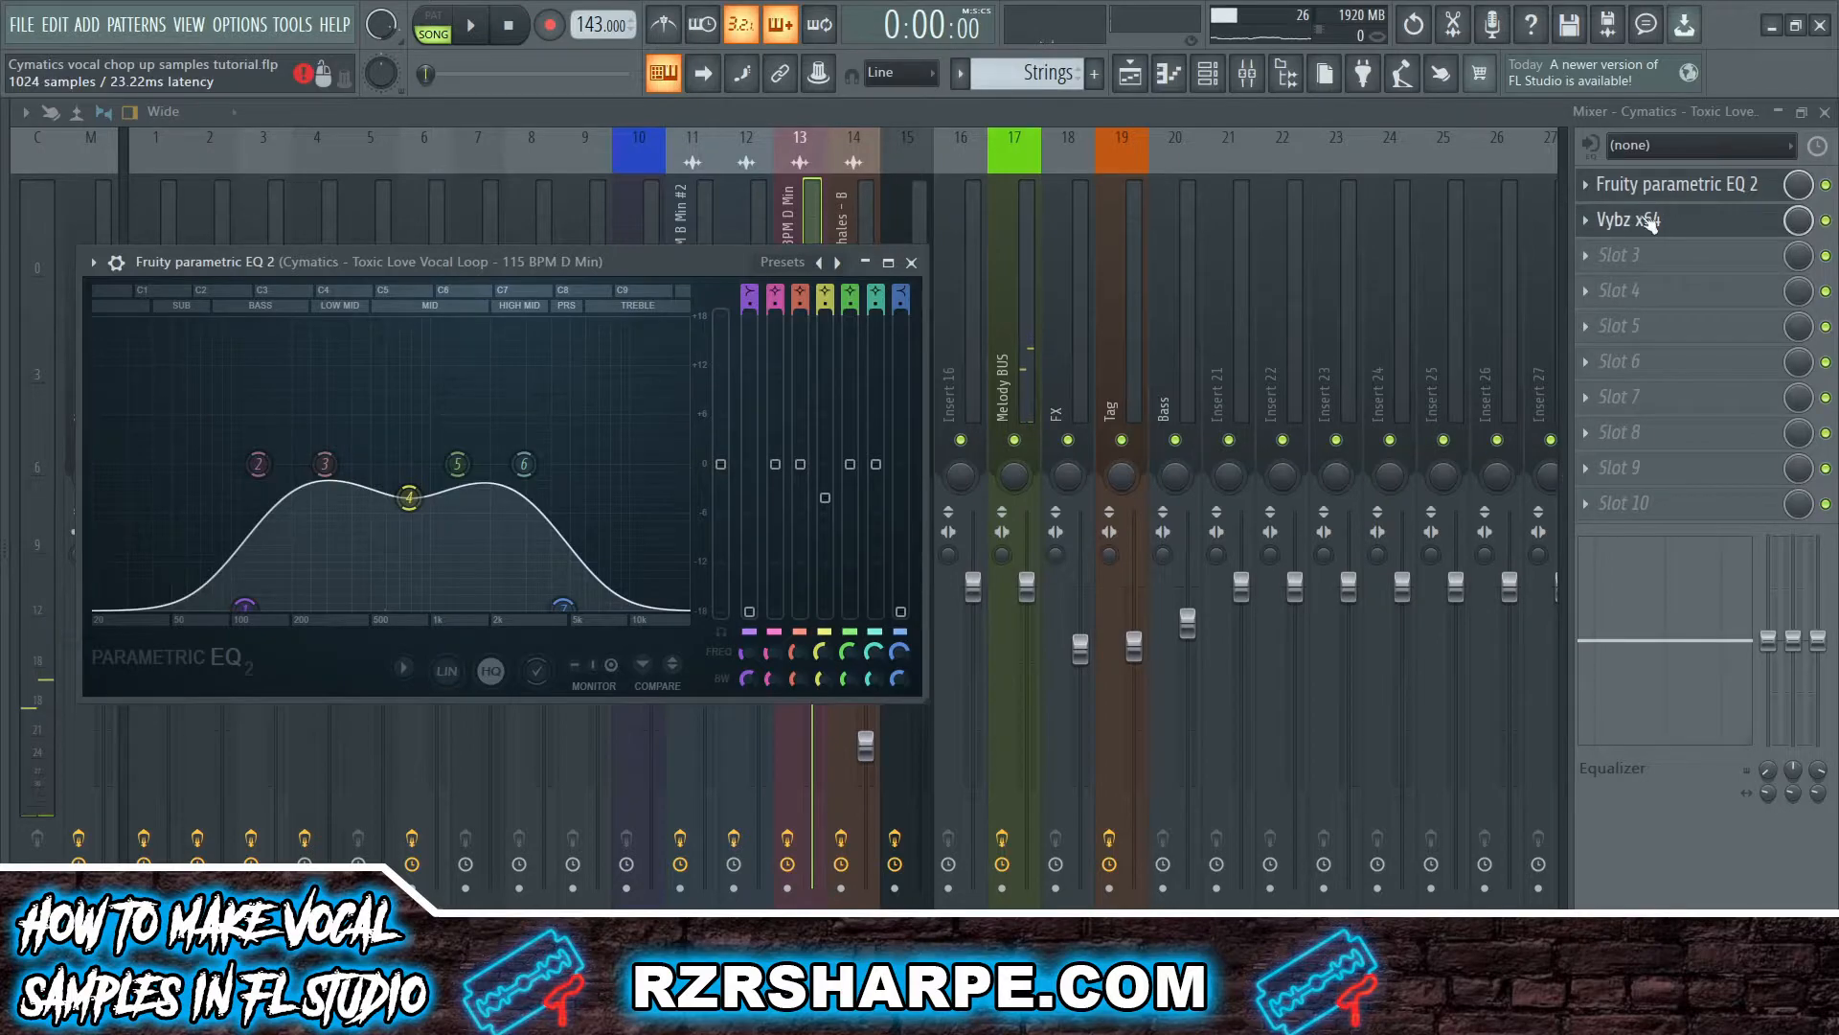
left_click(1646, 220)
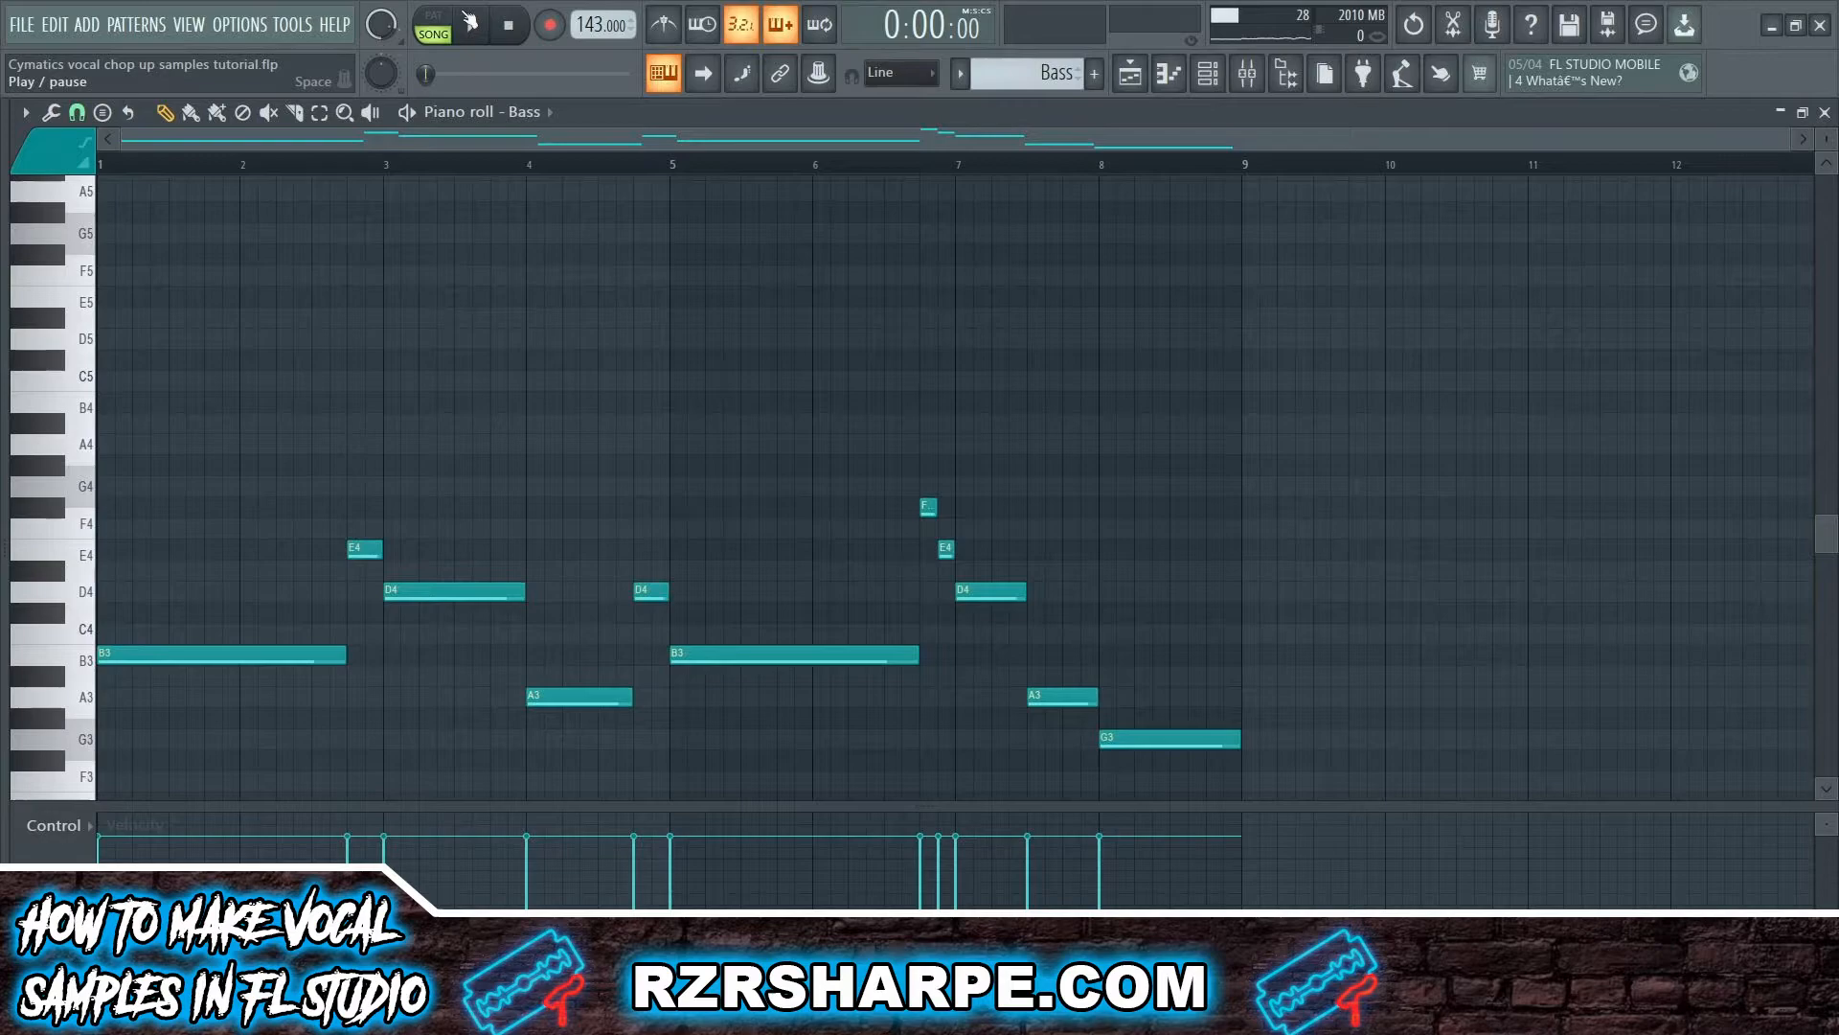
- Play the Bass pattern in the piano roll and inspect its ANA synth sound
left_click(469, 24)
scroll(378, 399, "down", 3)
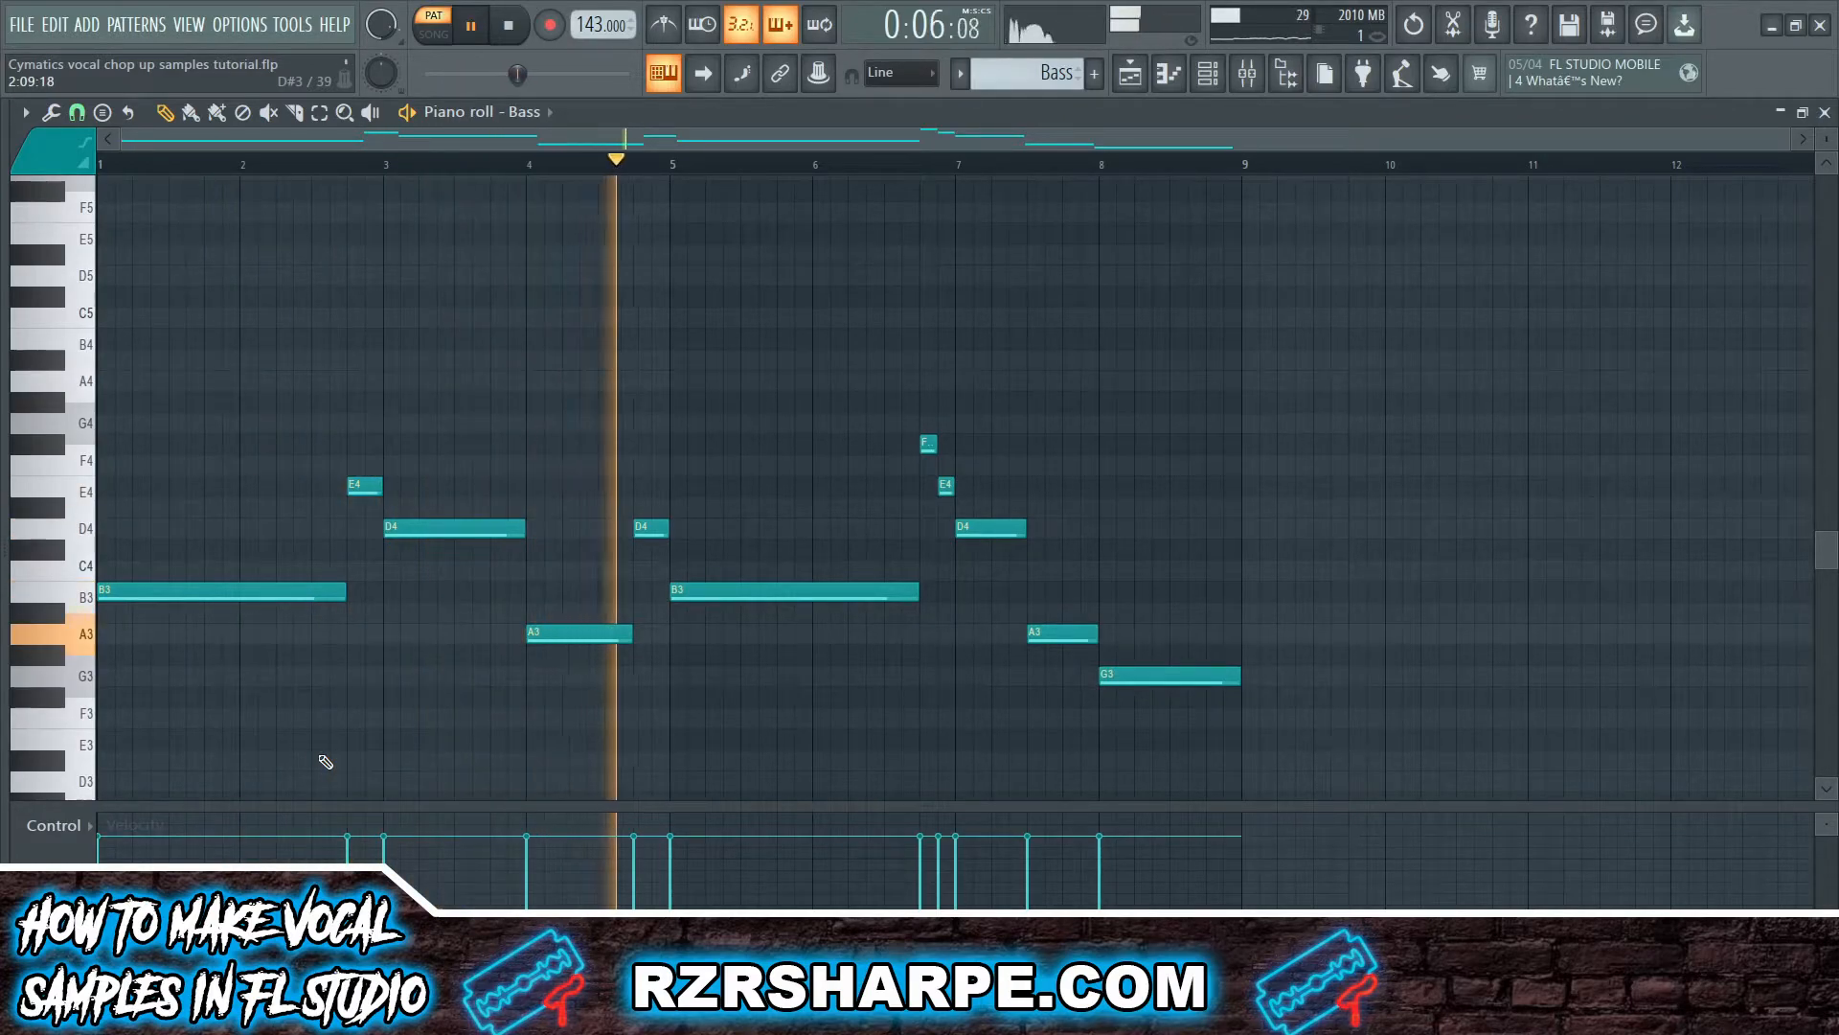
key("space")
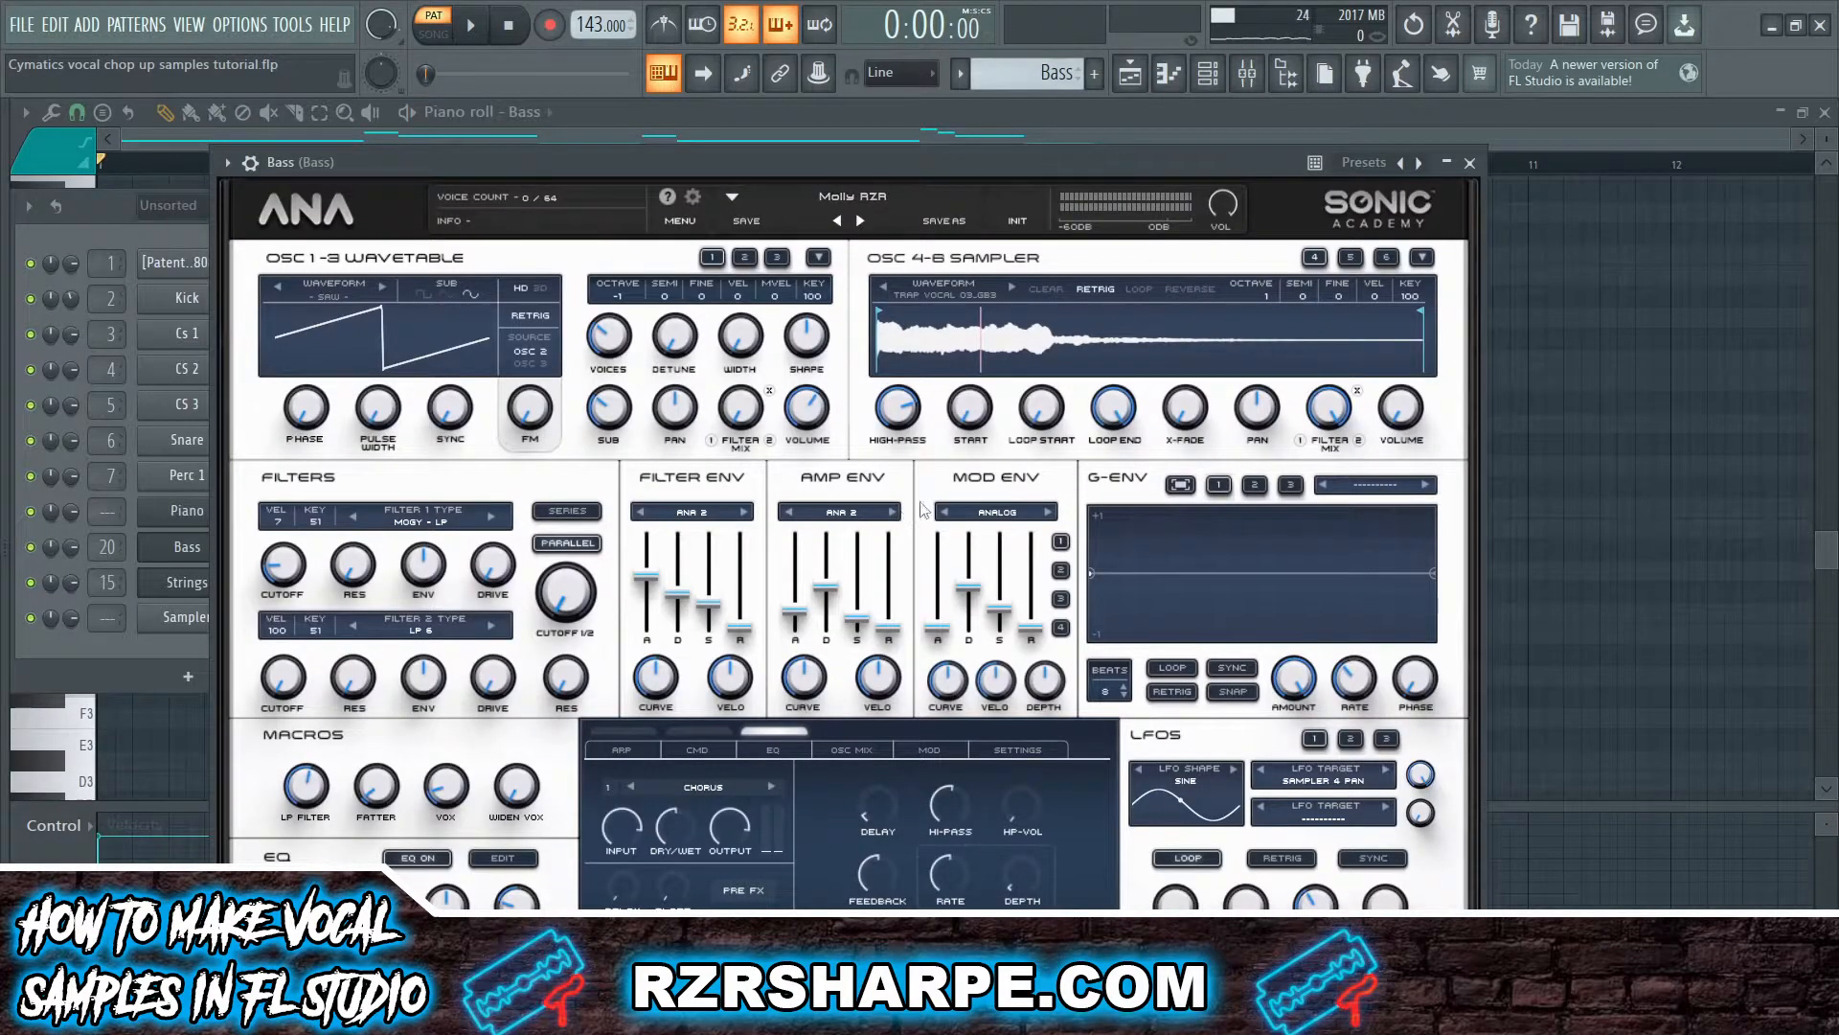
left_click(852, 750)
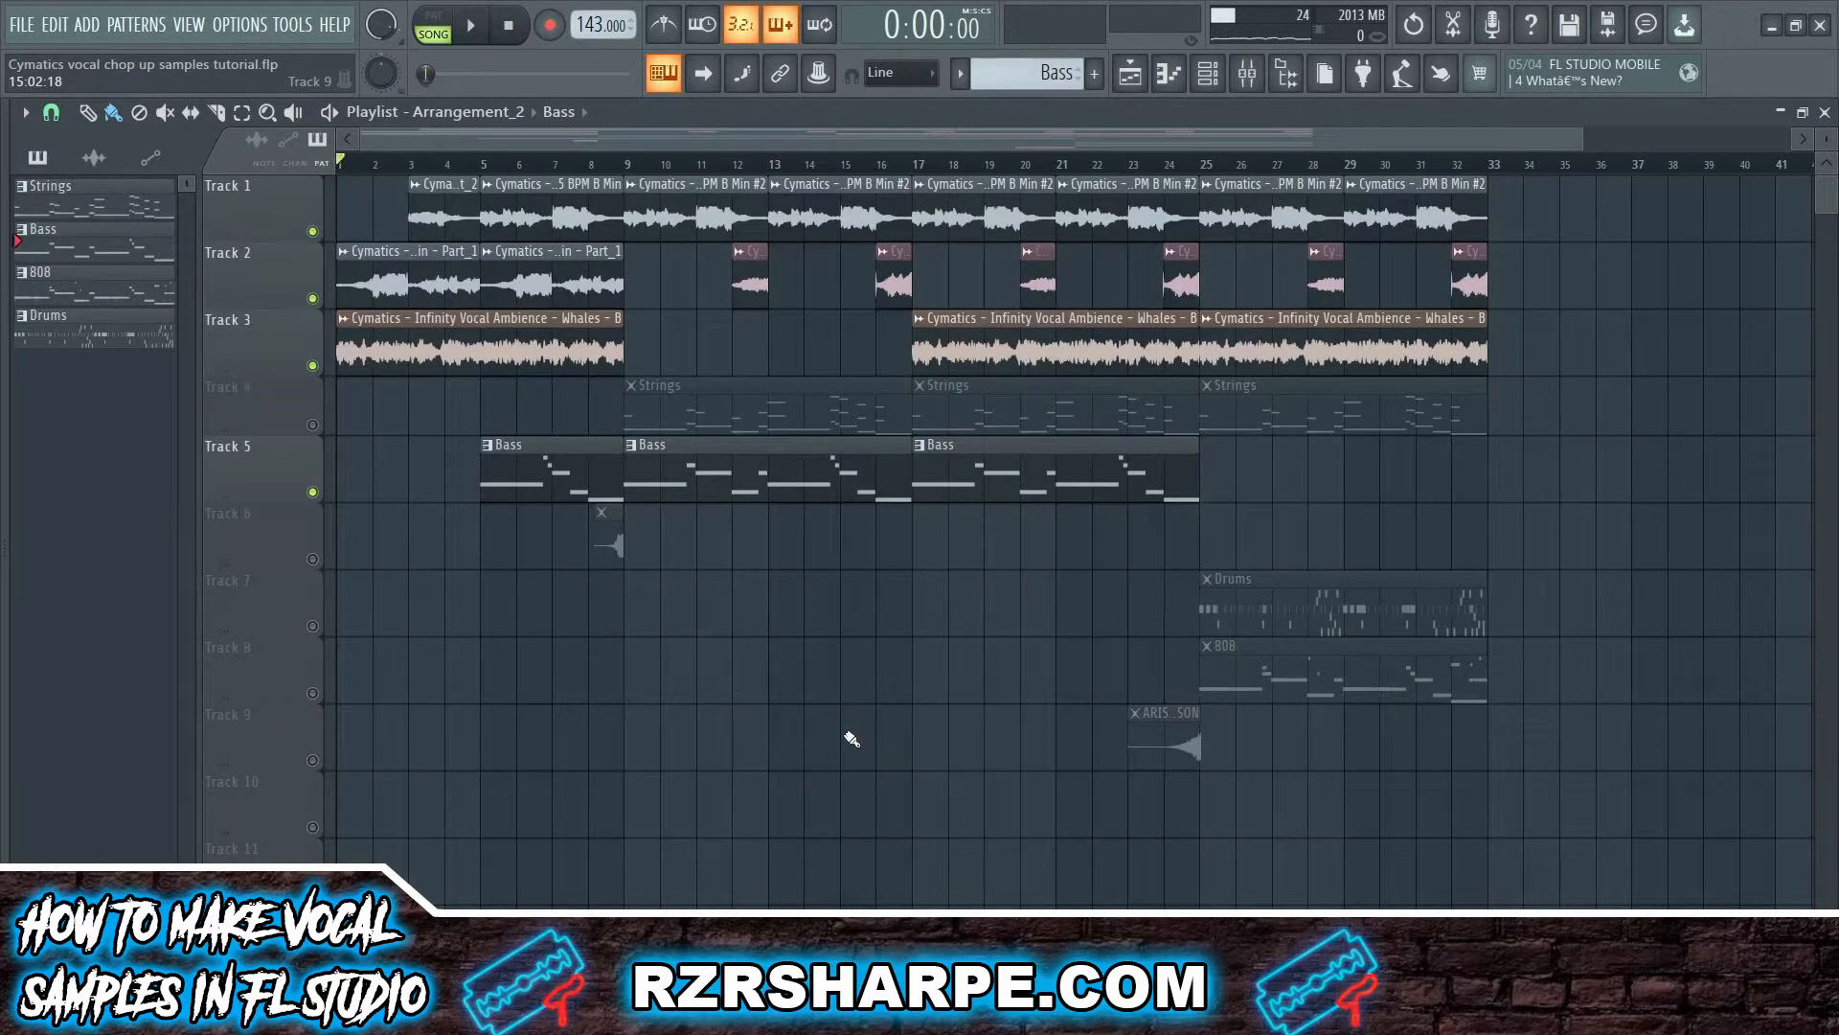
- Play the arrangement with the Bass track alongside the three vocal tracks
key("space")
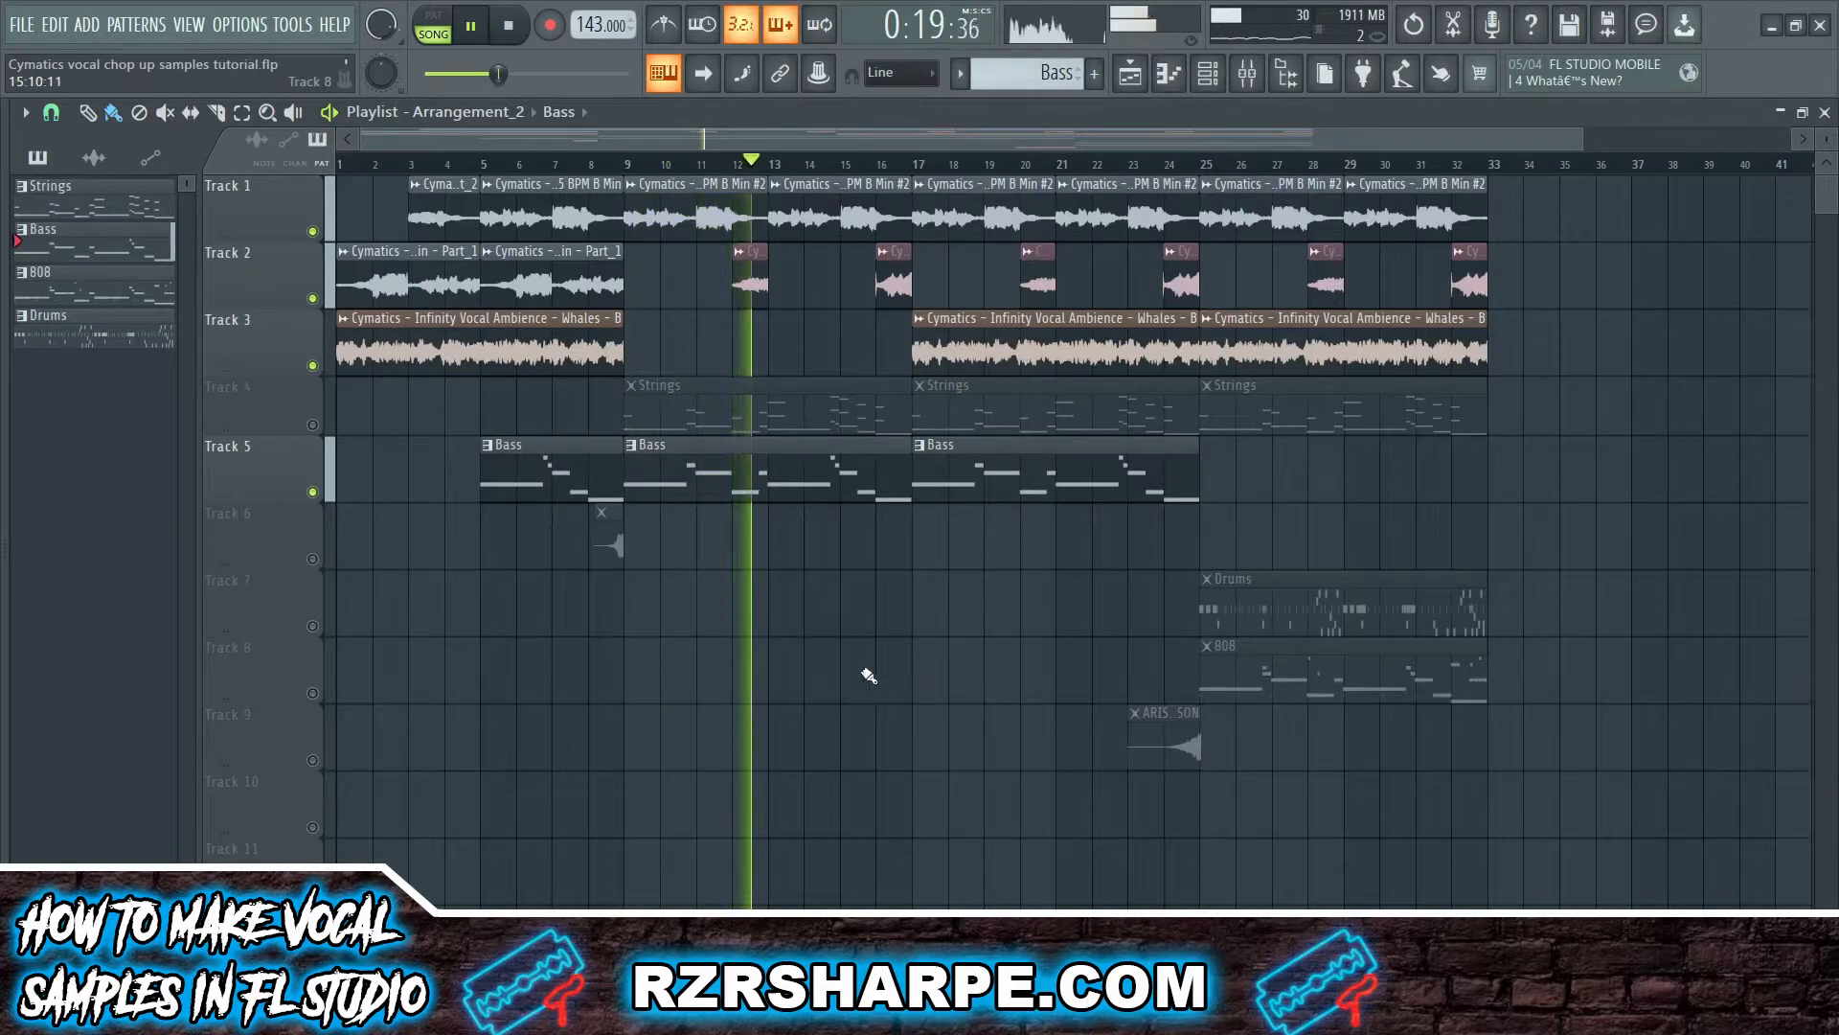
key("space")
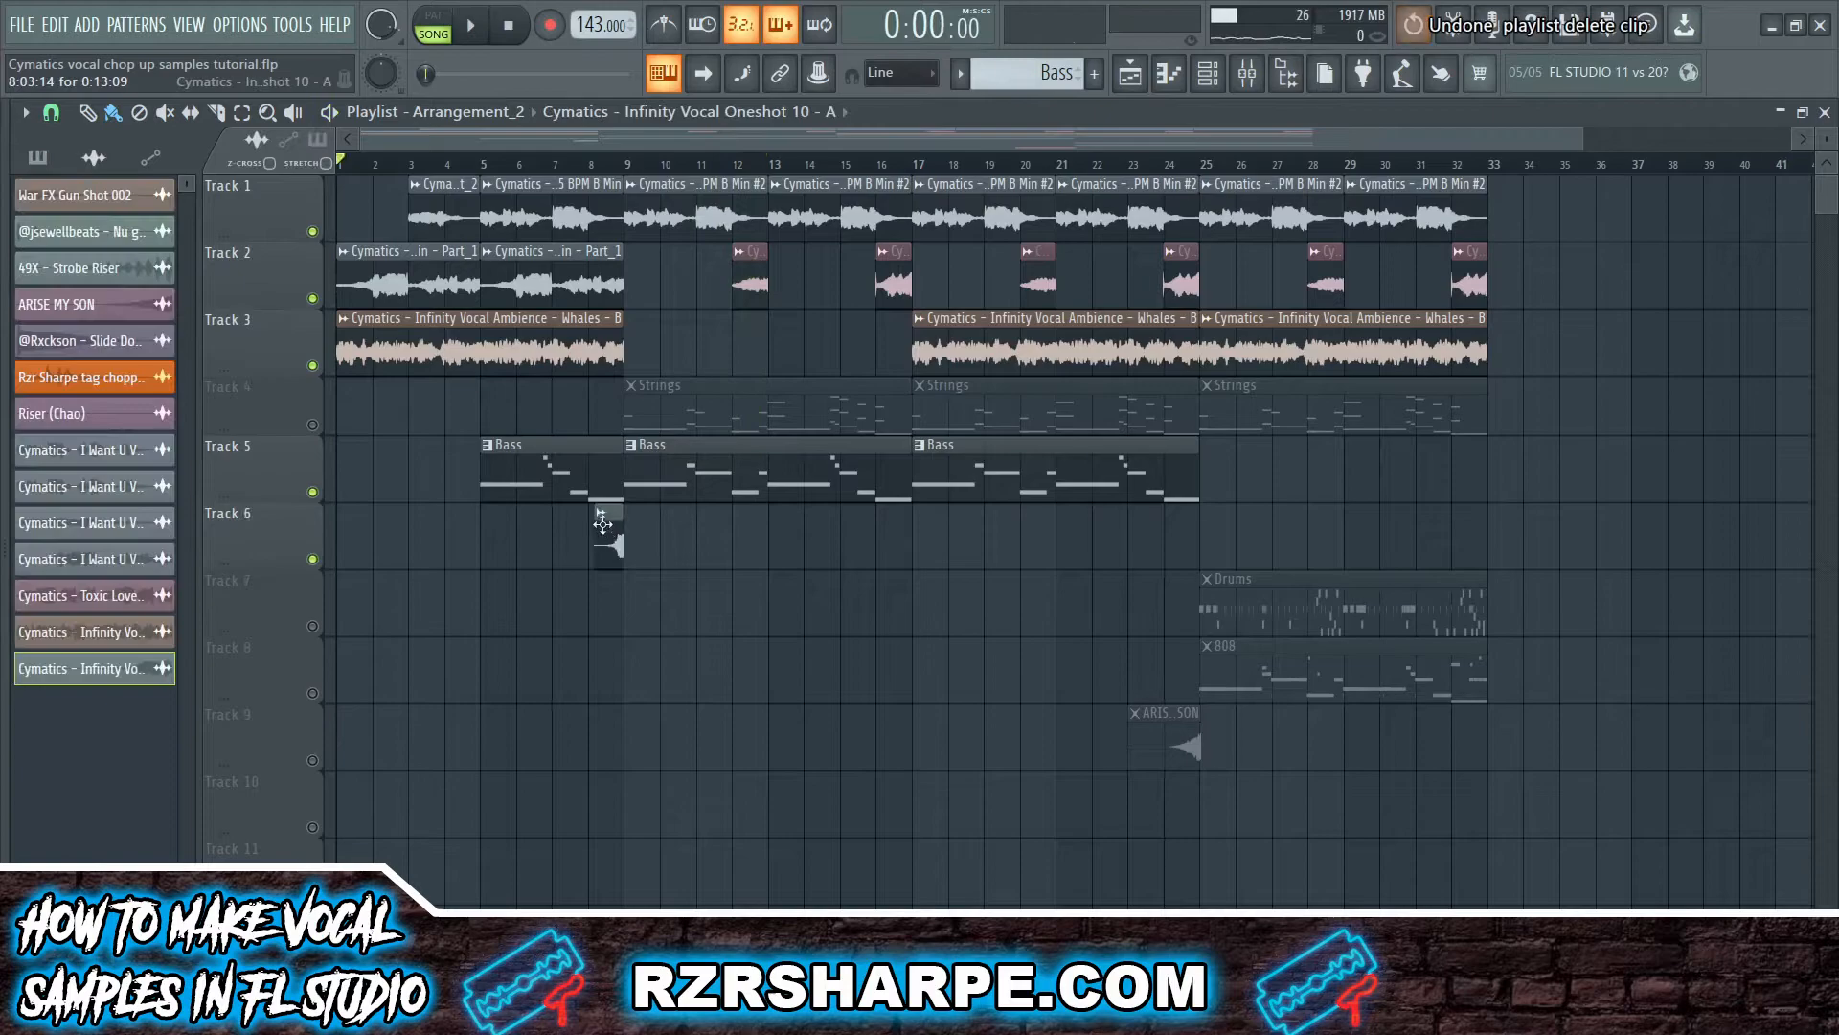
- Preview the reversed Infinity Vocal Oneshot 10 - A clip on Track 6, turn off its Reverse effect and preview it again
left_click(601, 515)
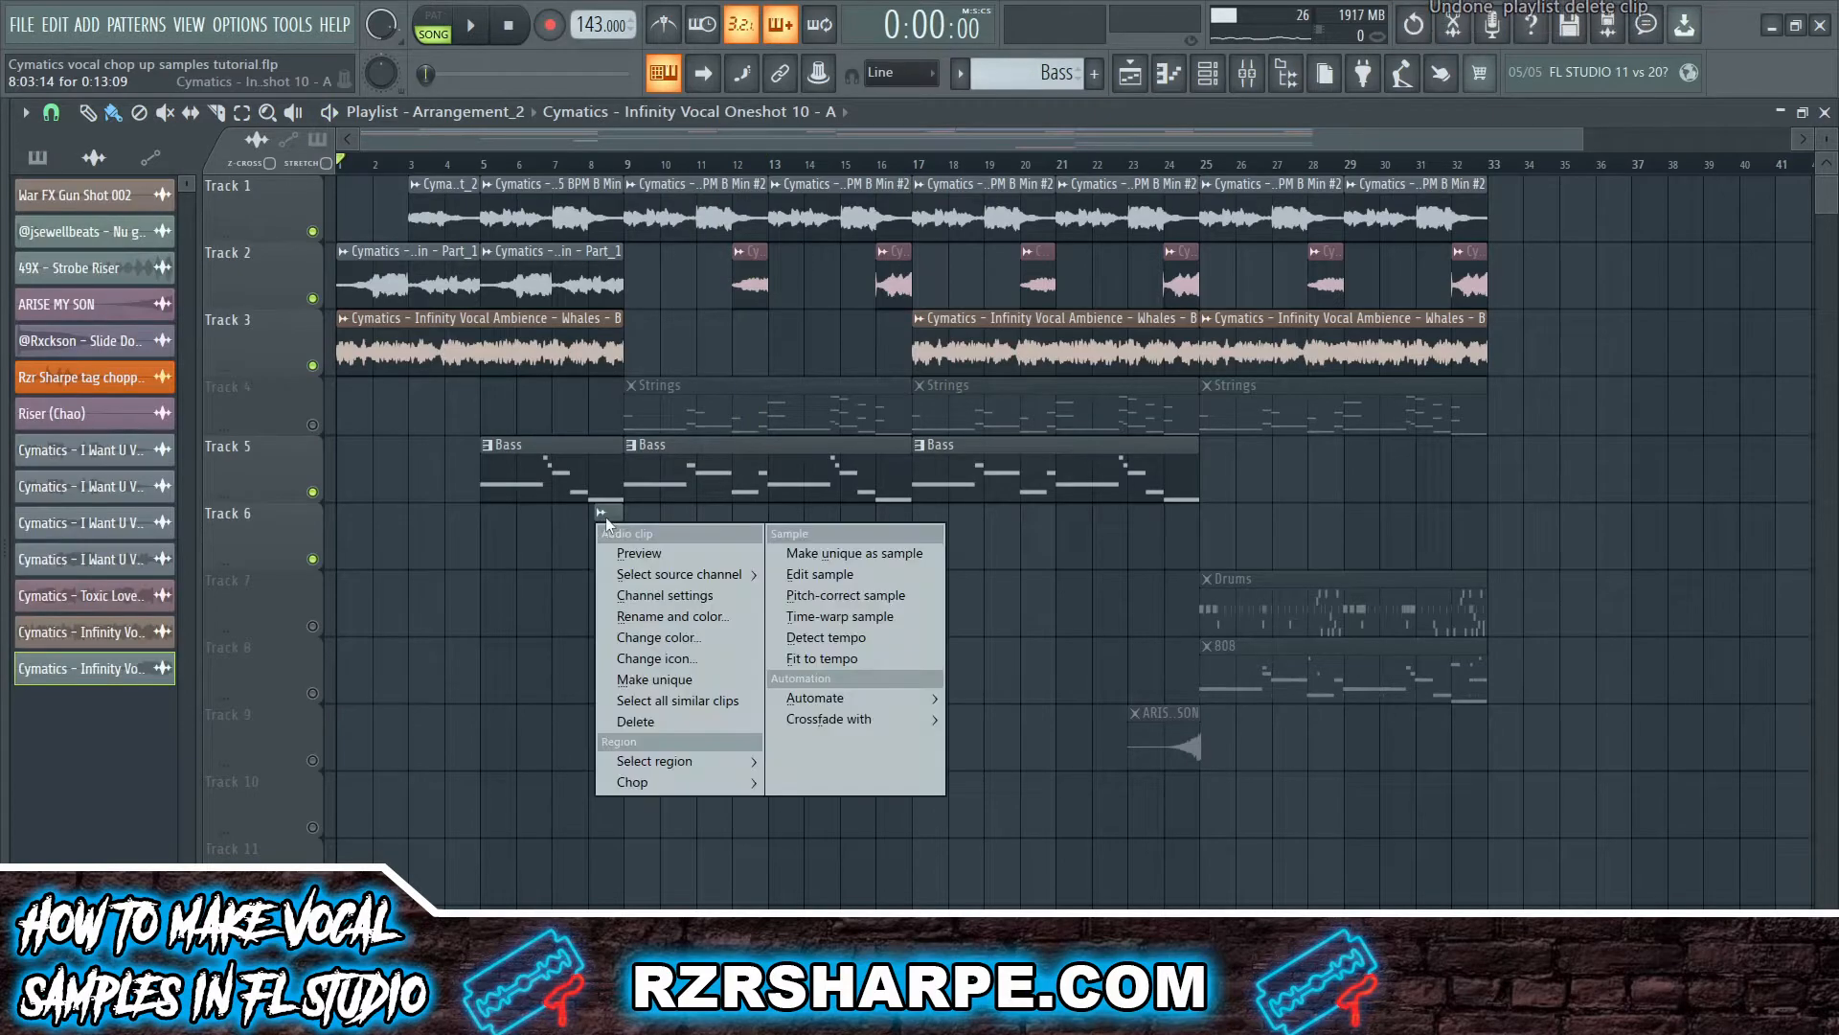
left_click(655, 552)
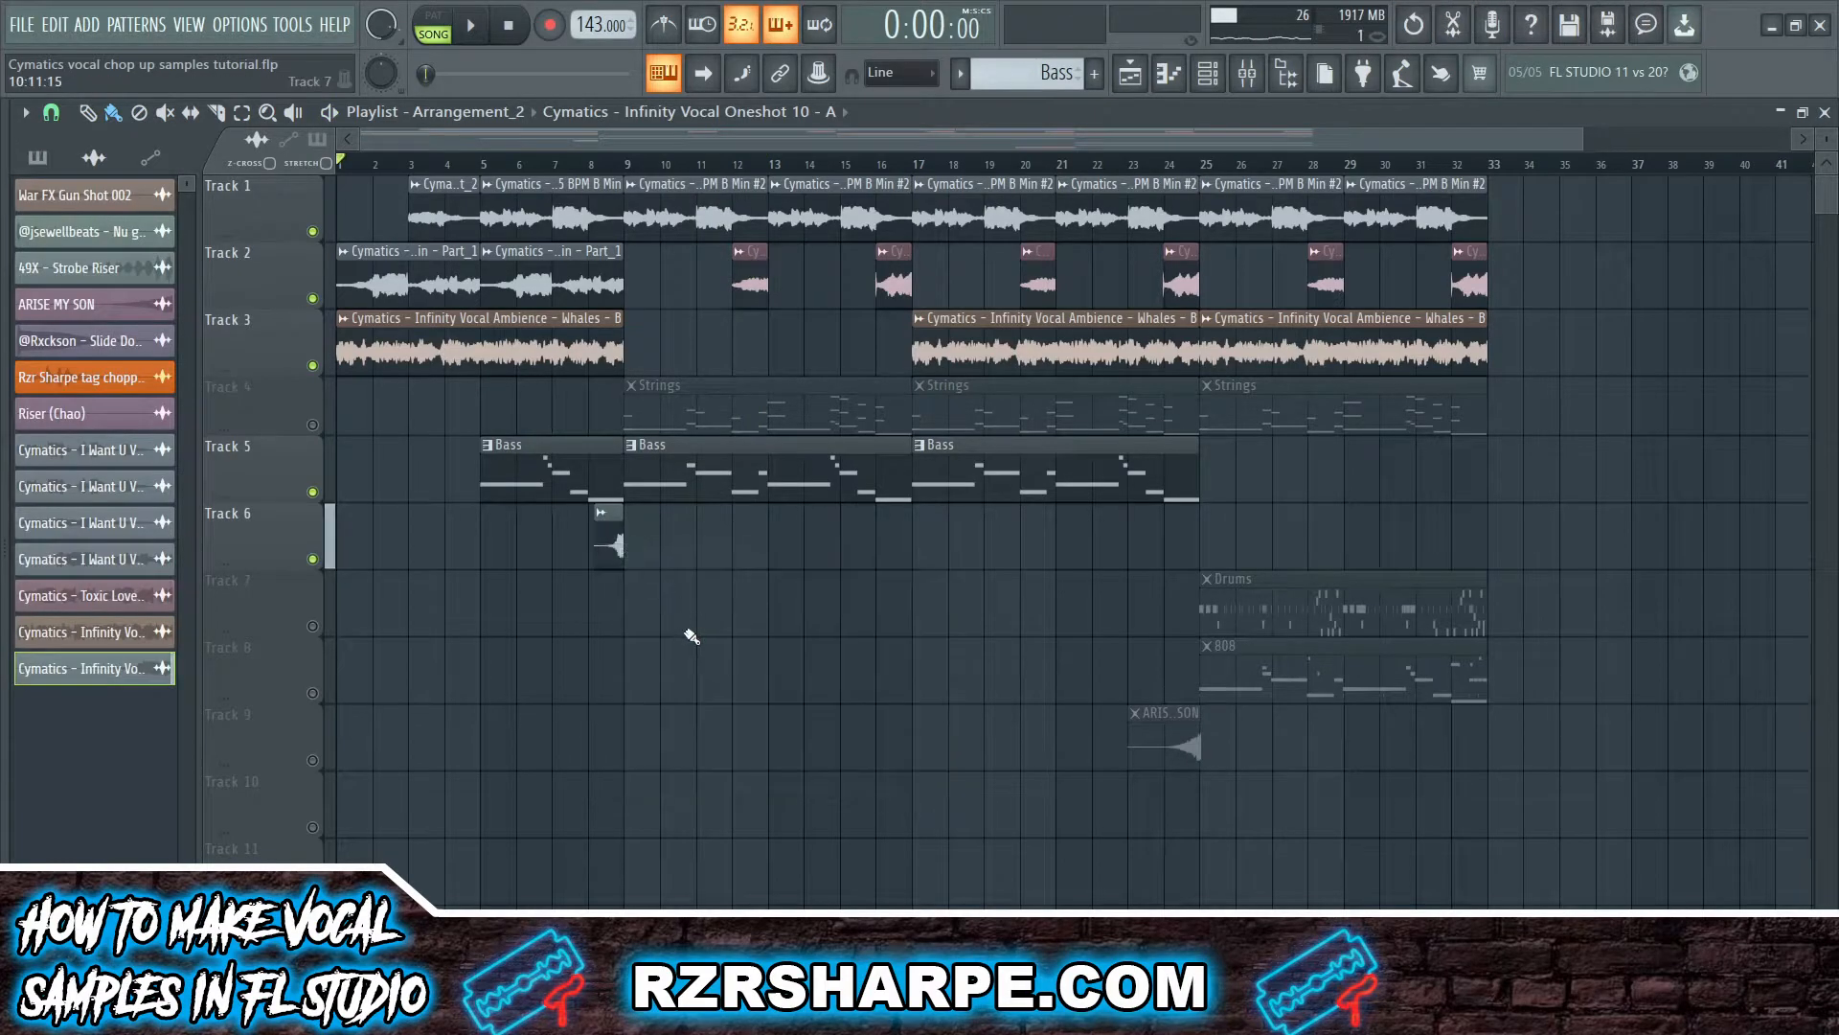
double_click(613, 551)
left_click(468, 567)
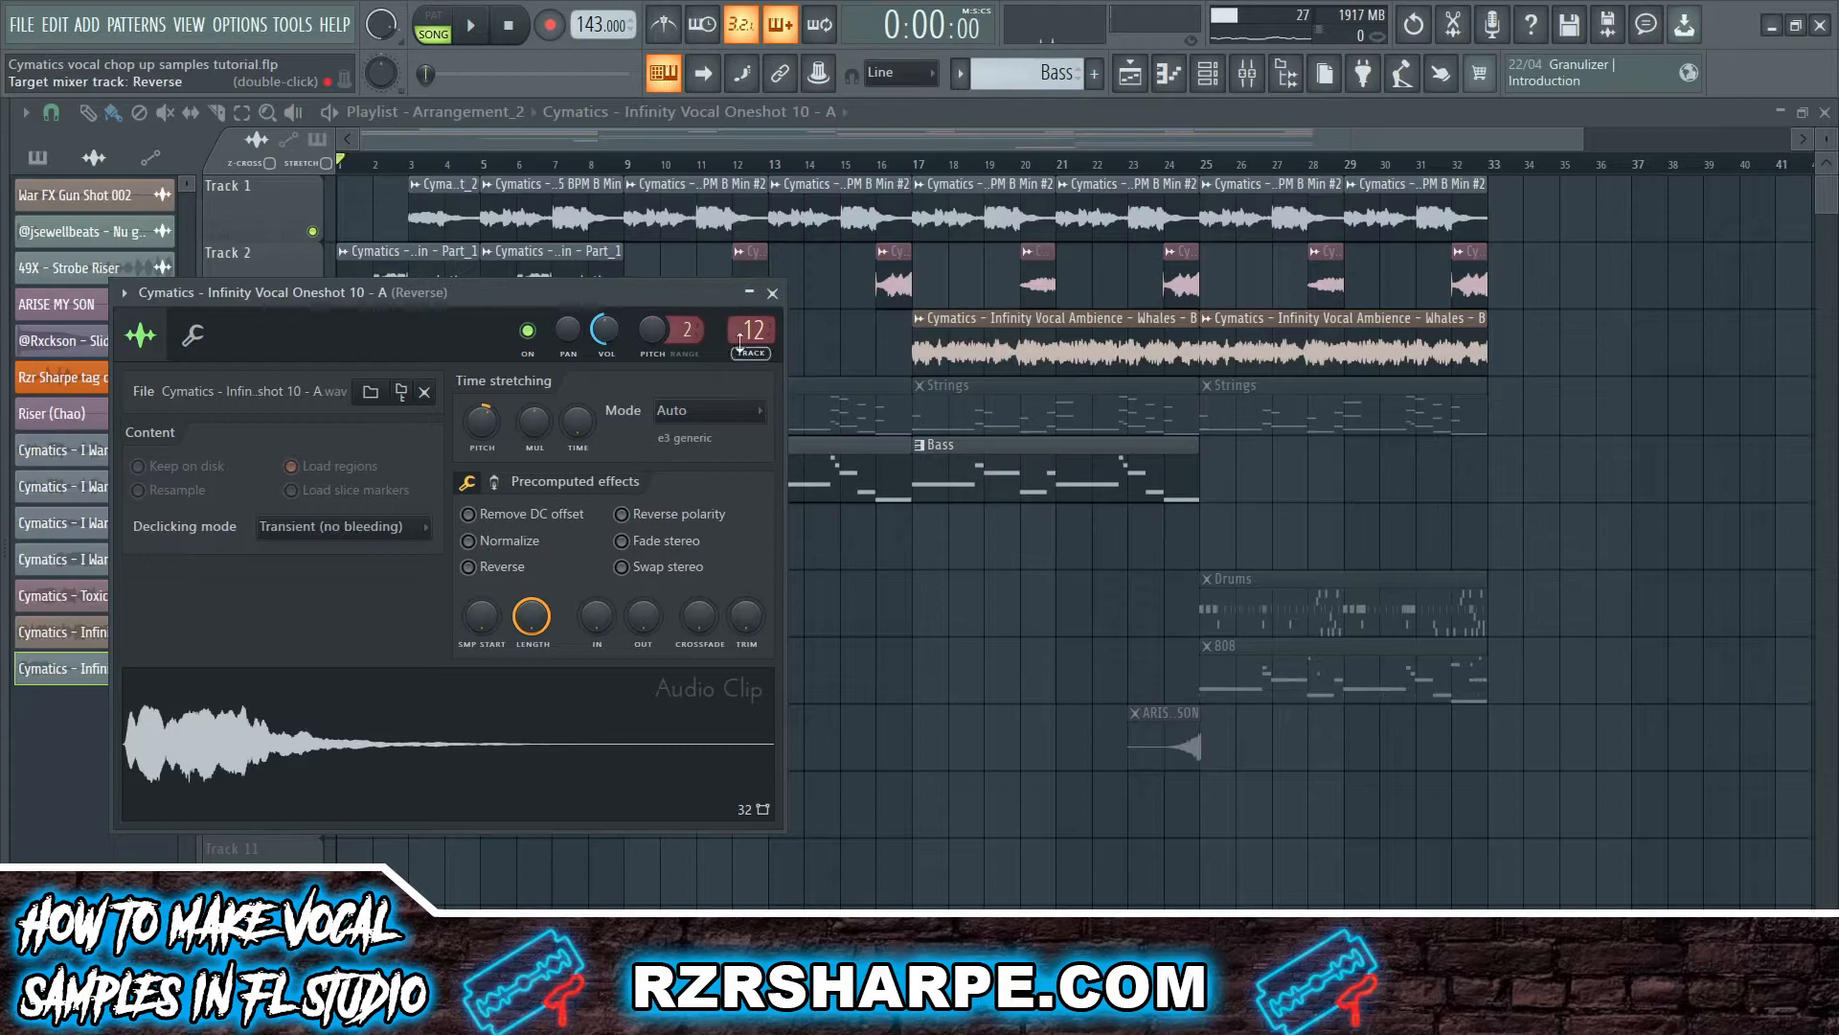
left_click(772, 293)
left_click(601, 513)
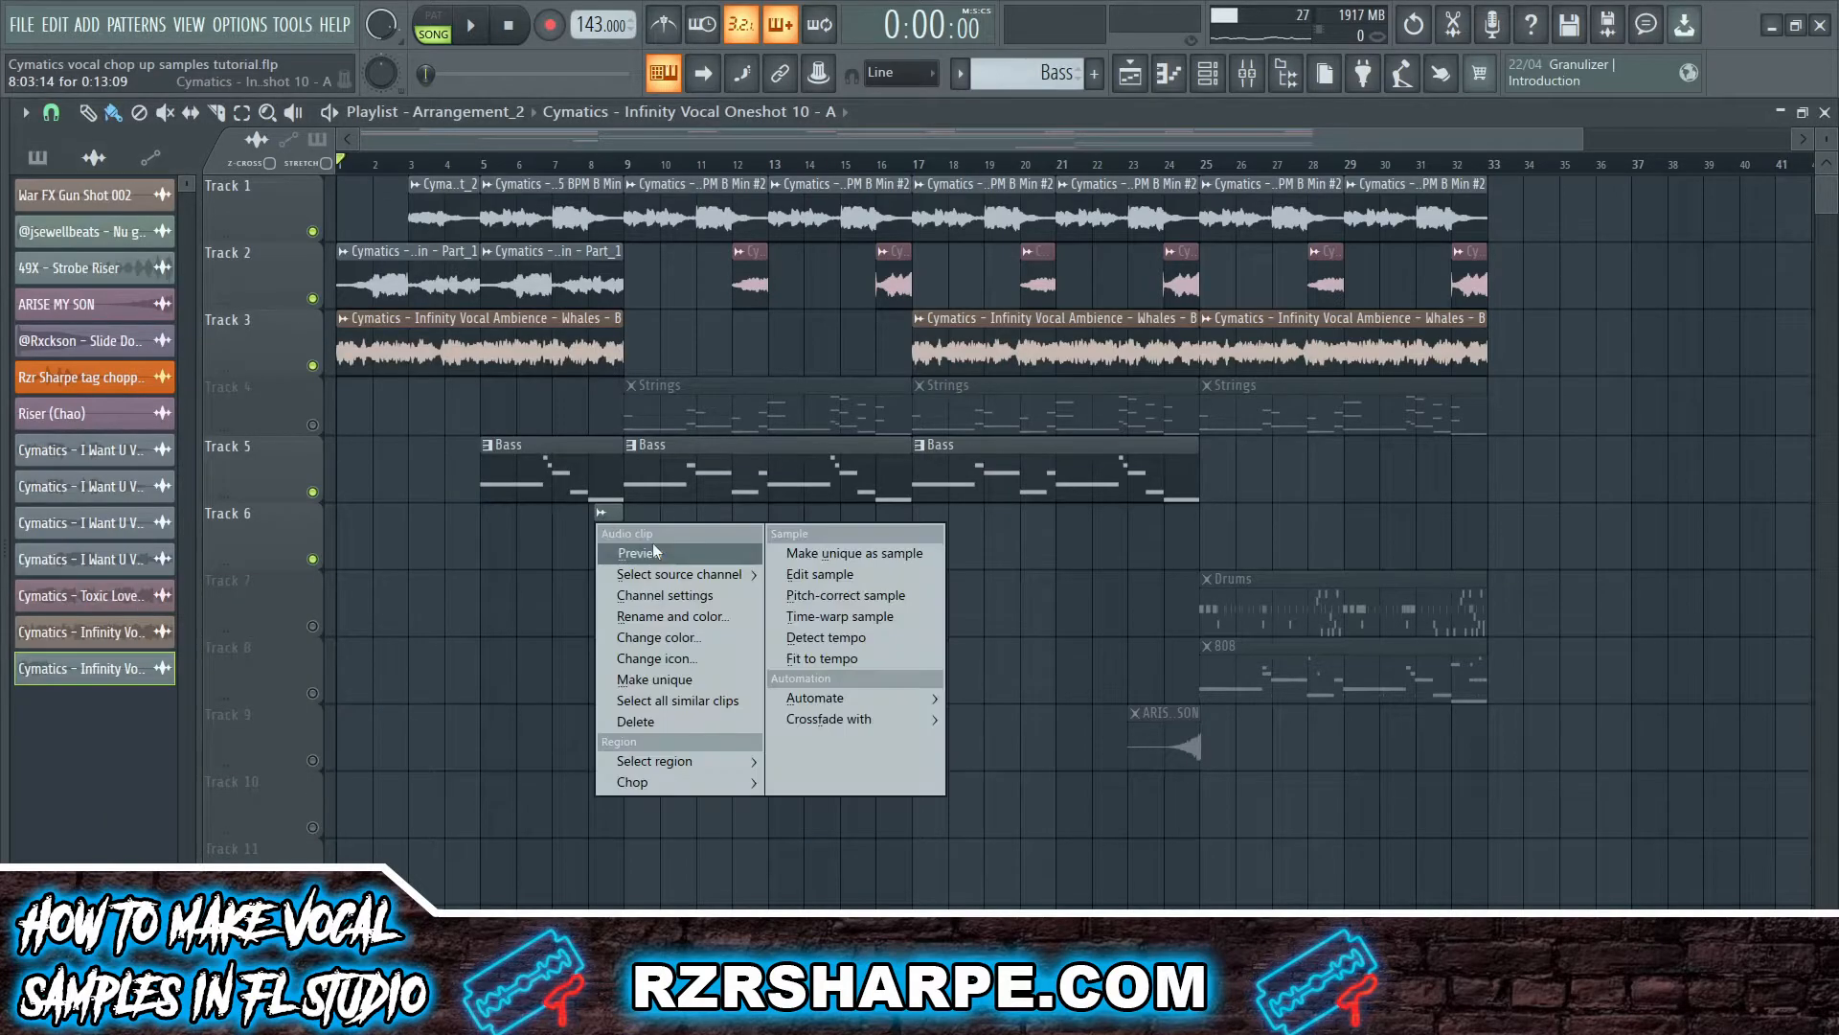
left_click(655, 552)
- Turn on Reverse for the Infinity Vocal Oneshot 10 - A clip on Track 6 and preview it
double_click(608, 535)
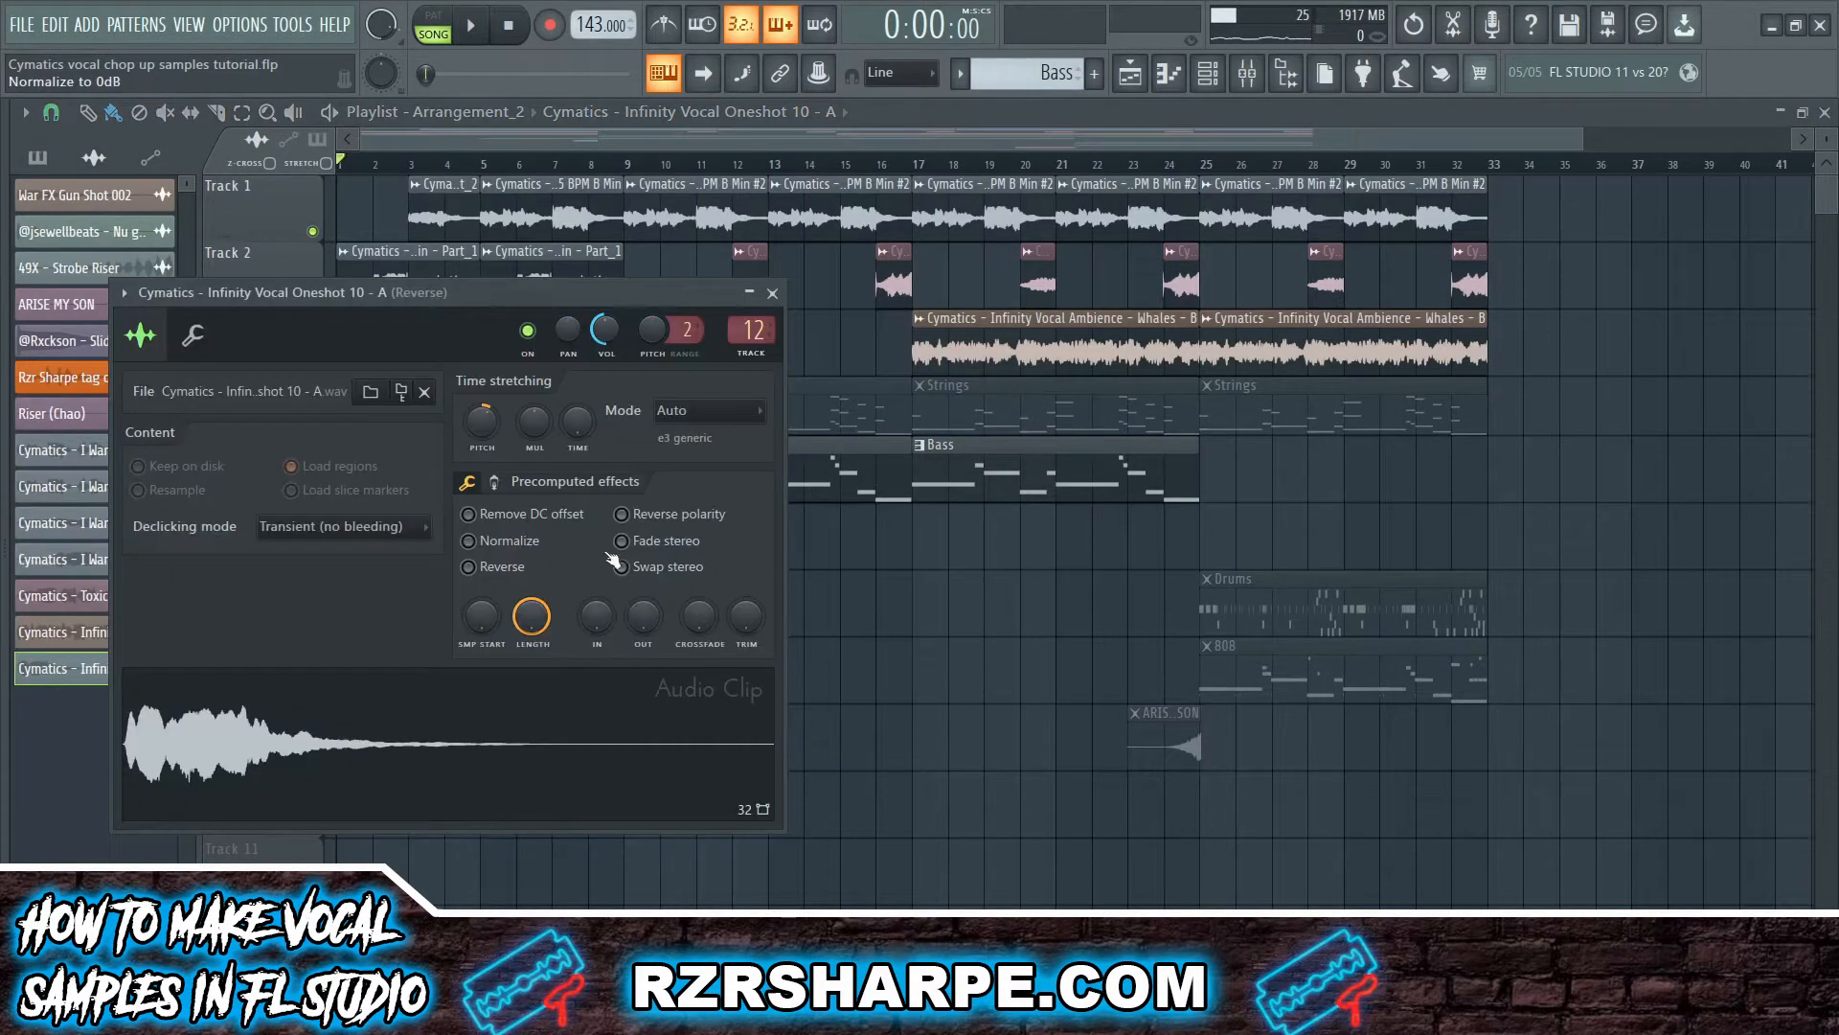
left_click(470, 567)
left_click(772, 293)
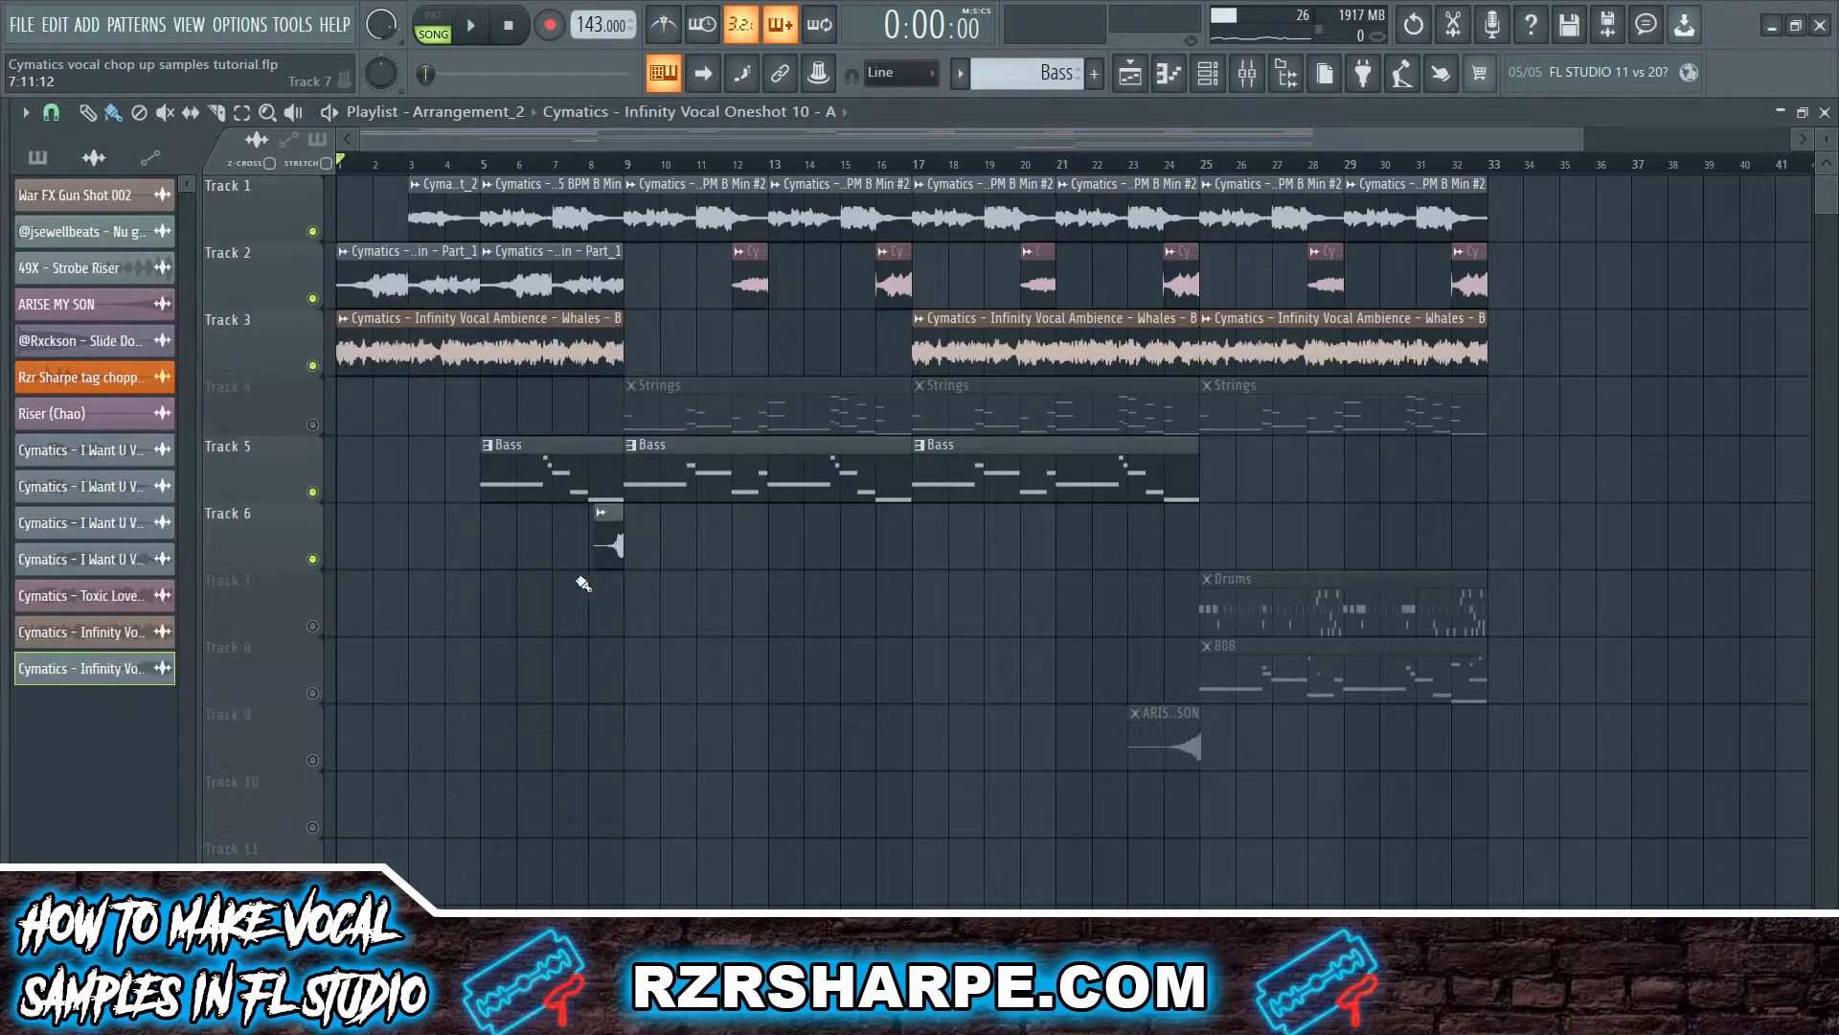
left_click(602, 514)
left_click(644, 554)
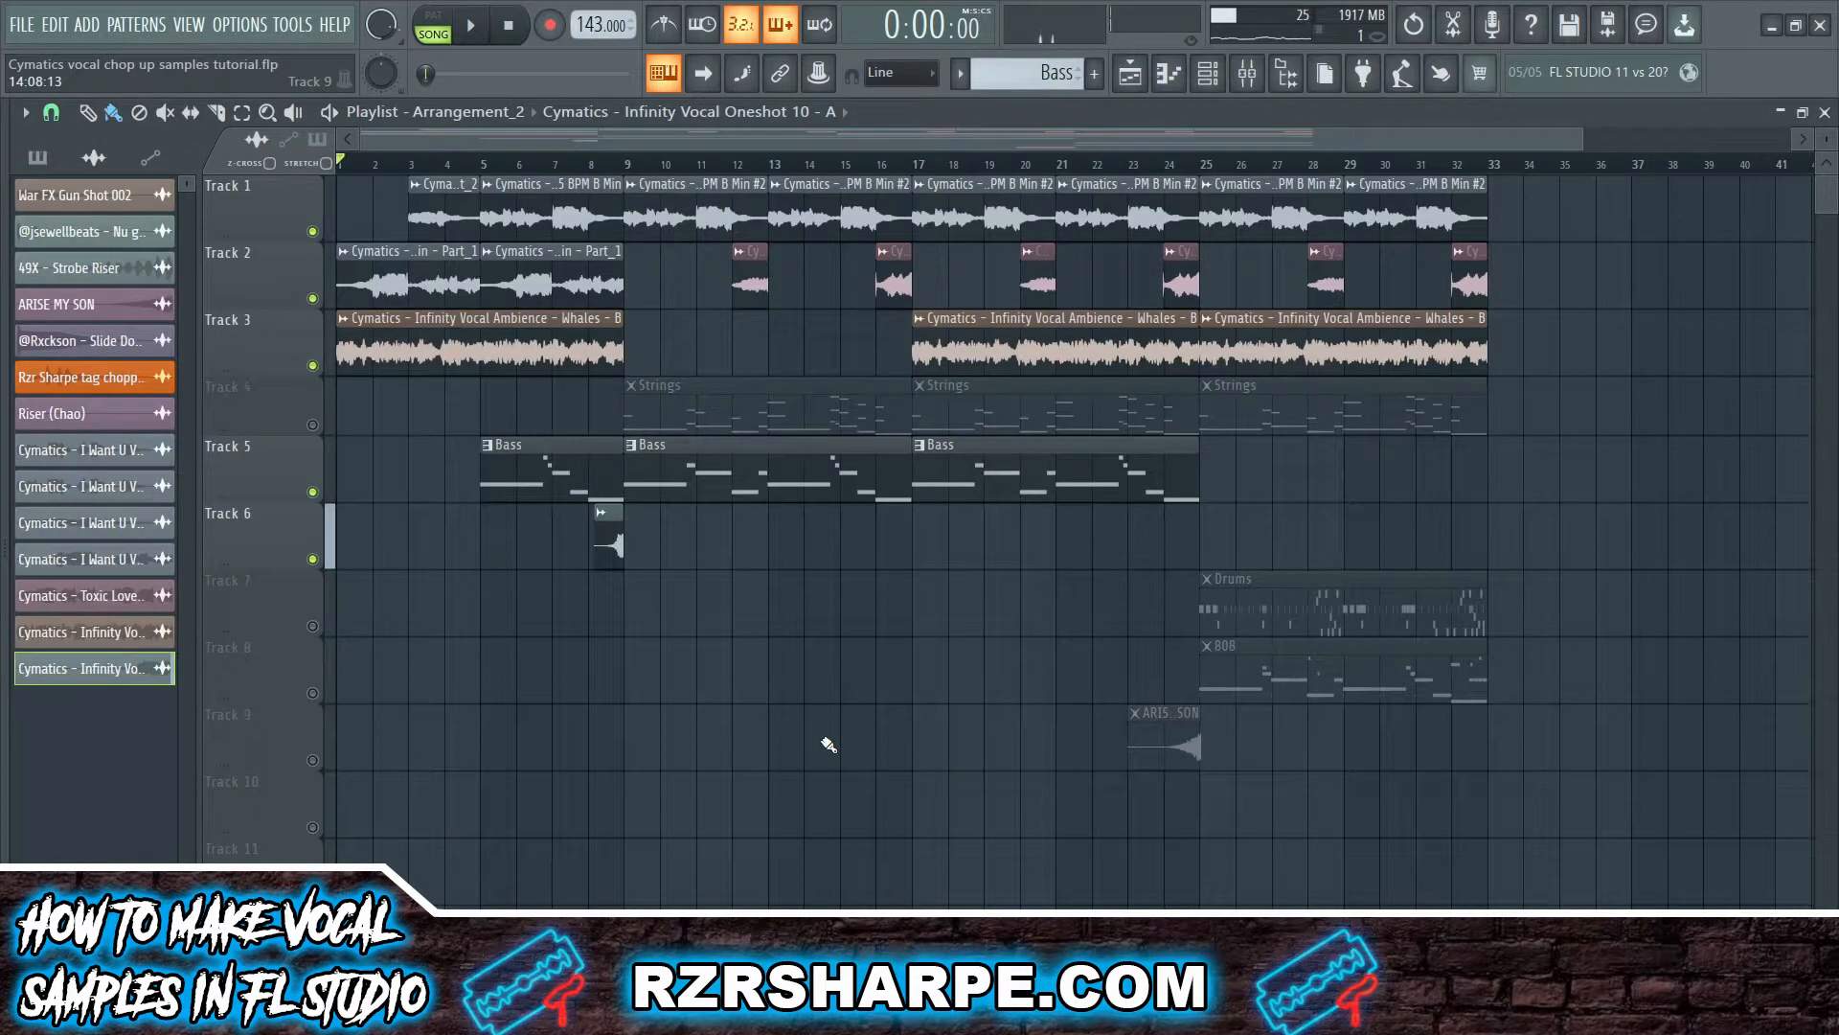
- Play the arrangement from bar 8 to hear the reversed oneshot lead into the next section
left_click(591, 165)
key("space")
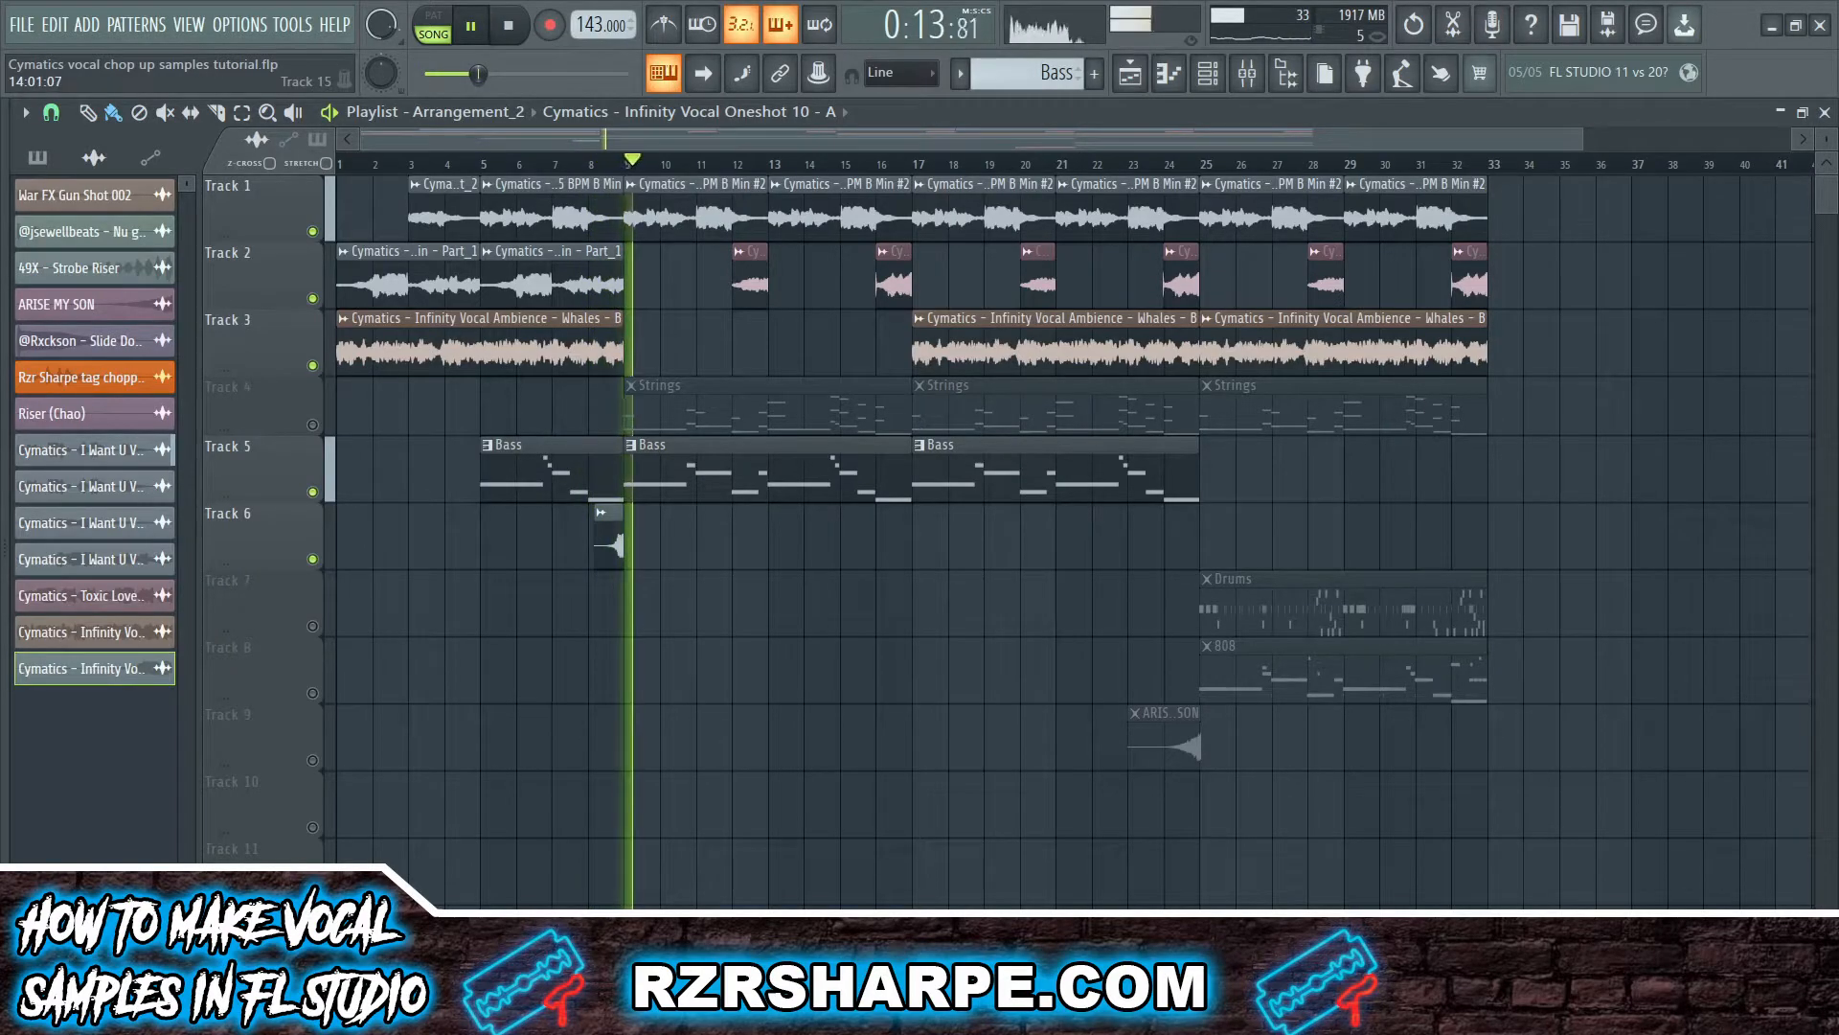
key("space")
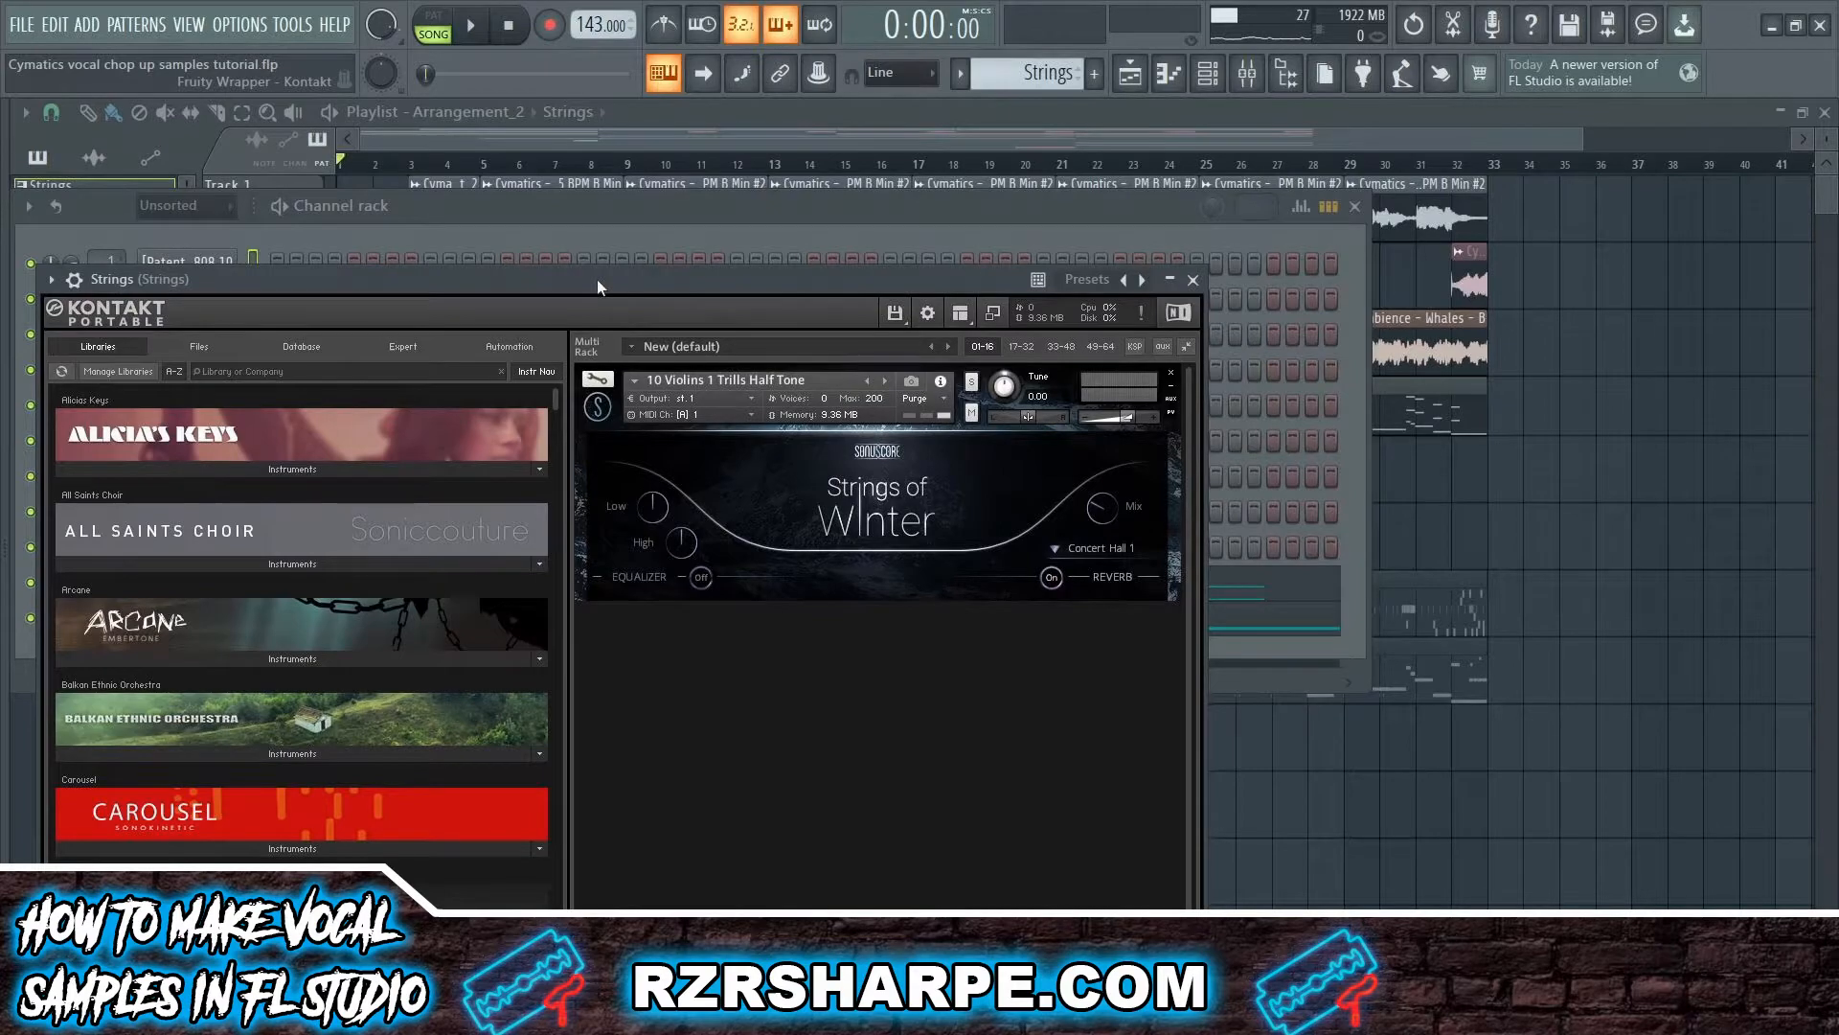
left_click_drag(598, 279, 597, 279)
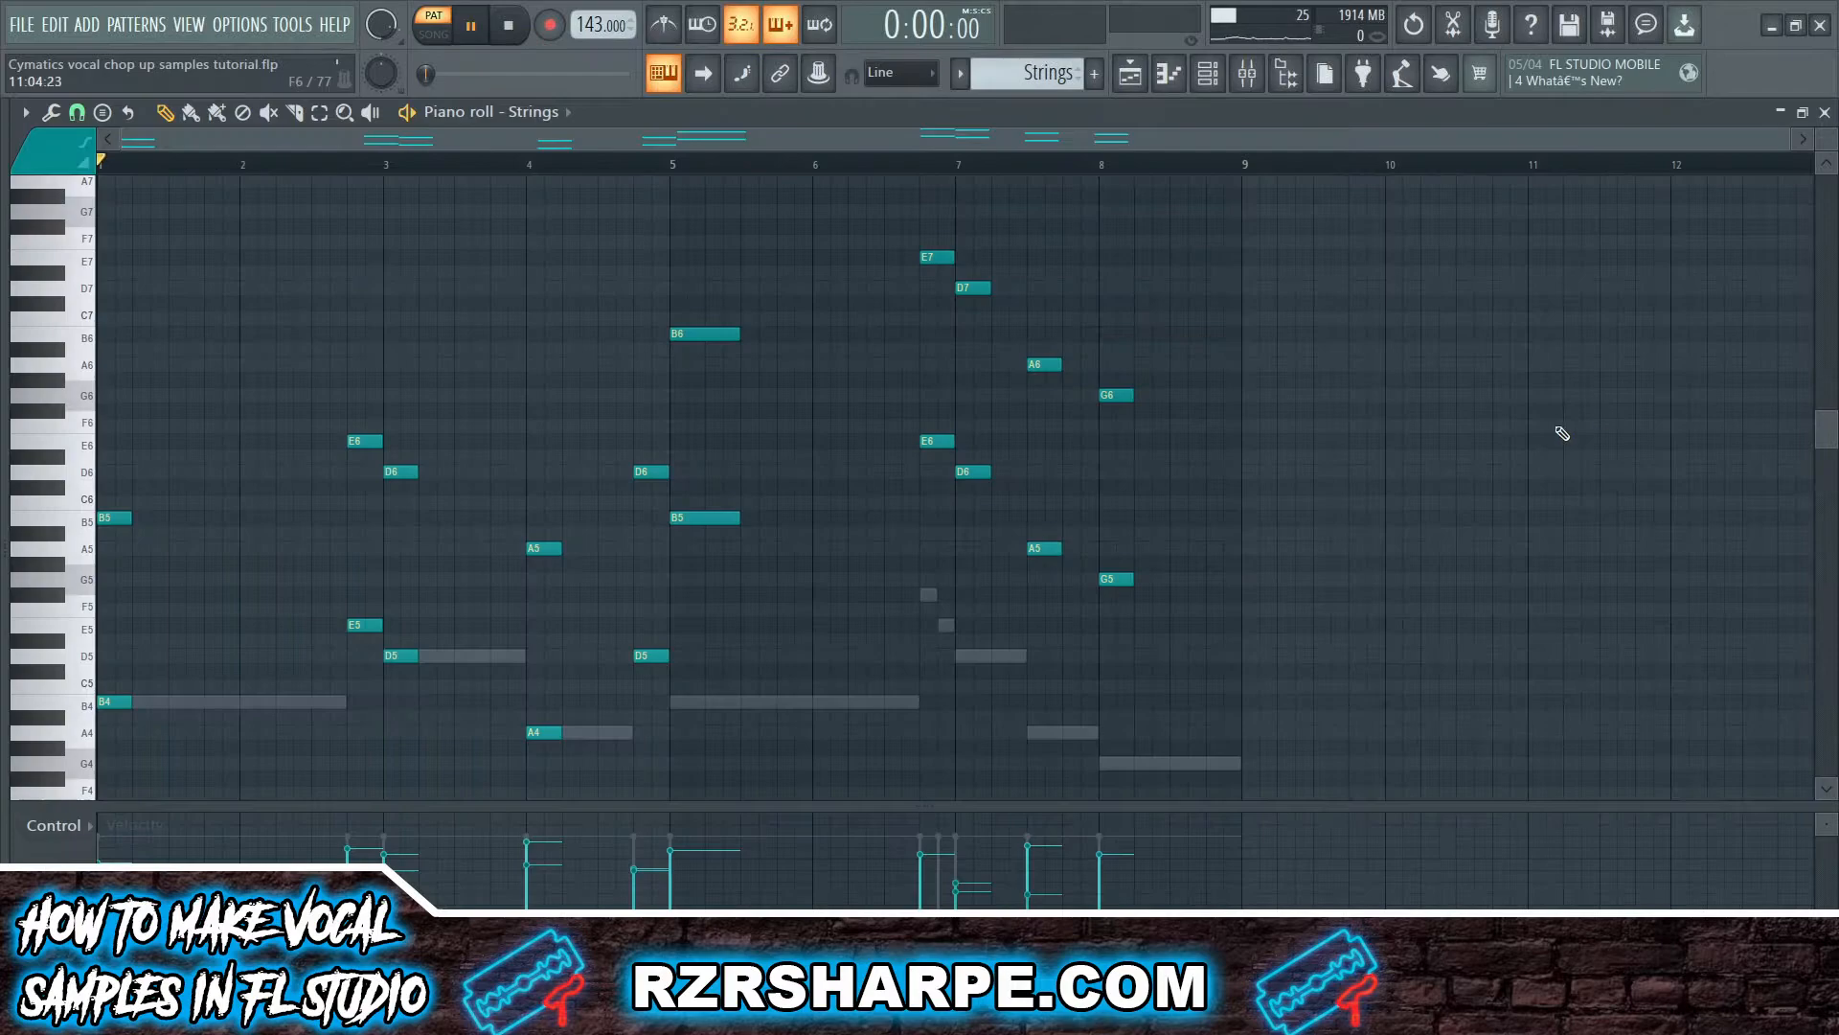
- Play the Strings pattern in the piano roll and inspect ValhallaVintageVerb and Fruity parametric EQ 2 on the Strings mixer track
key("space")
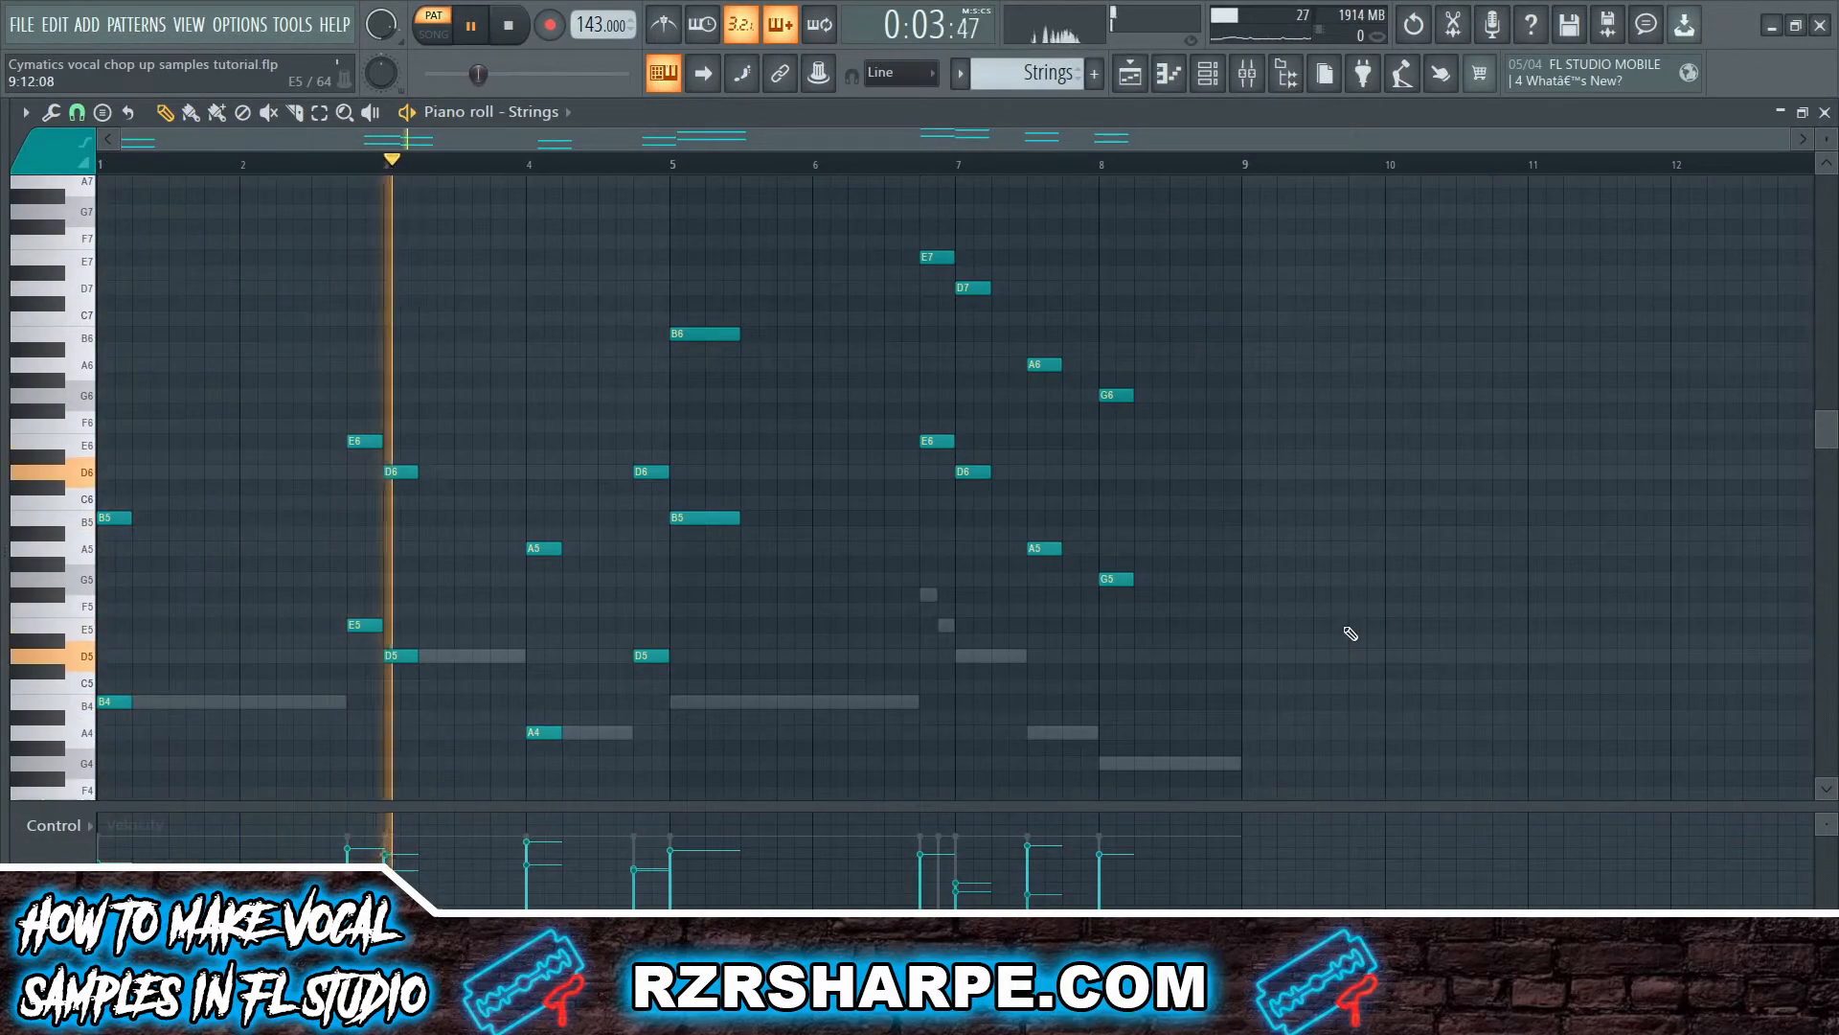
scroll(1345, 634, "down", 2)
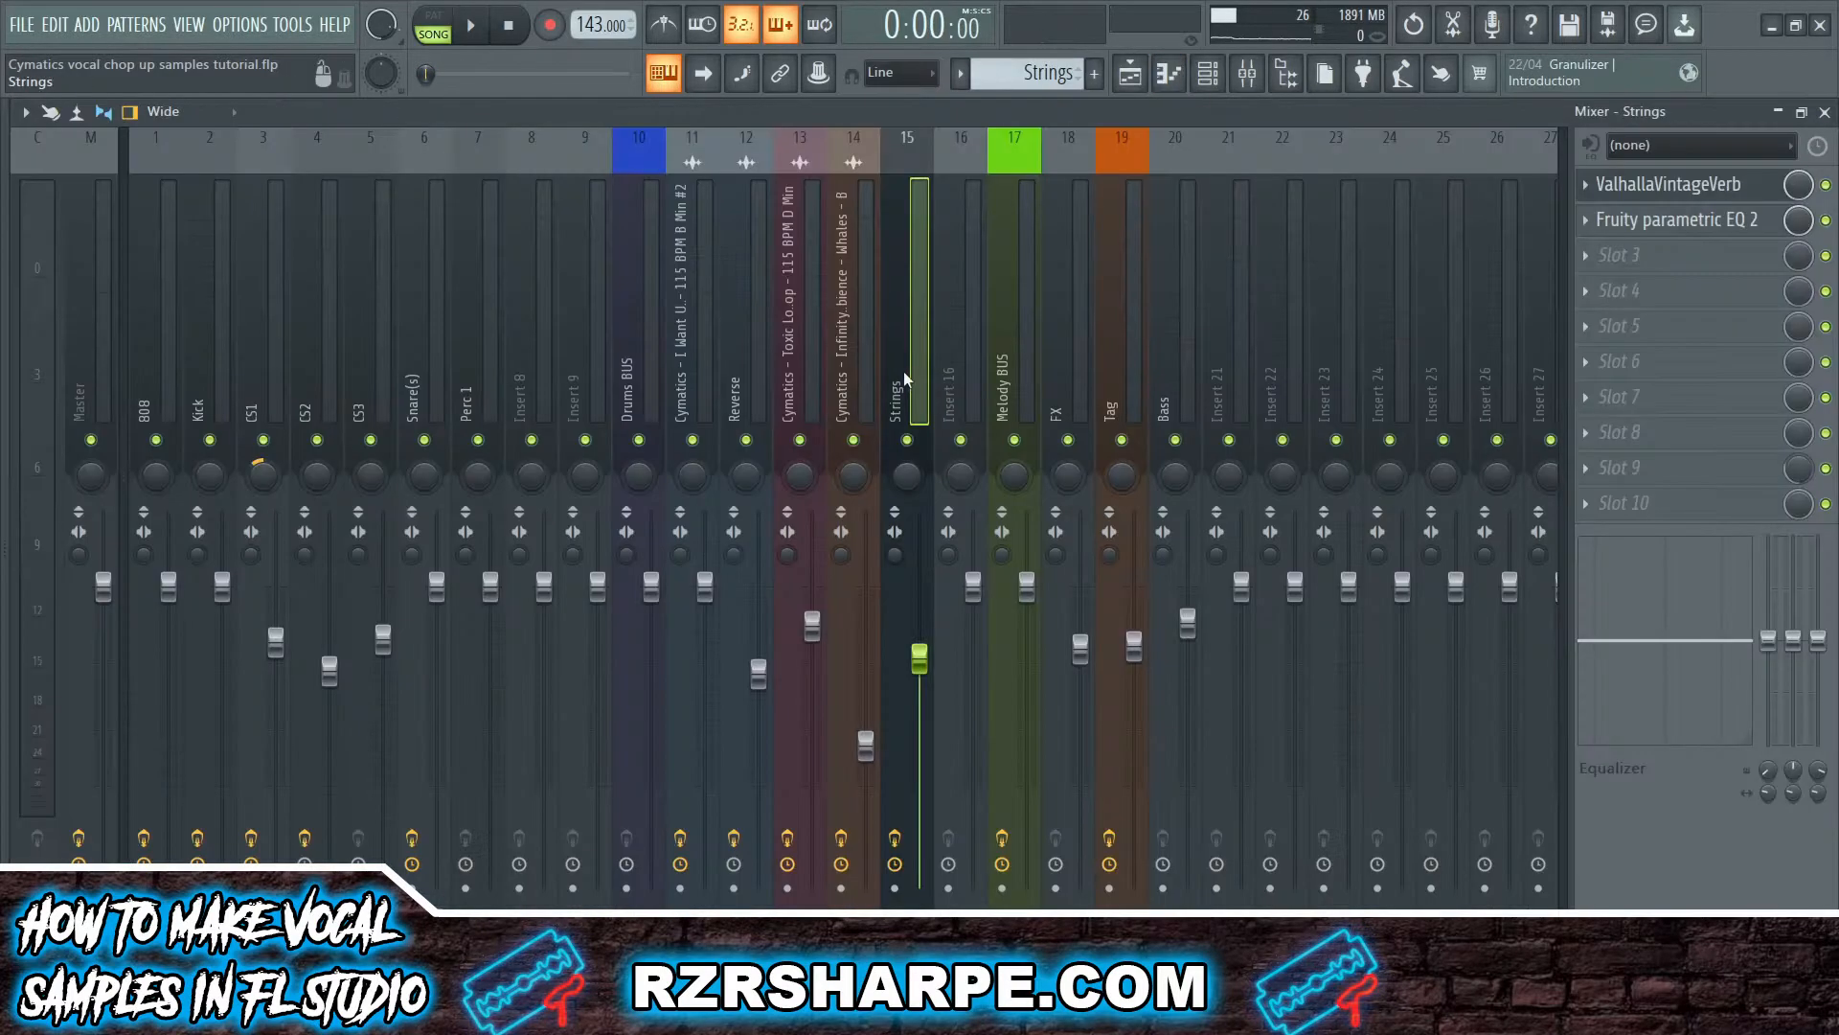
left_click(1648, 184)
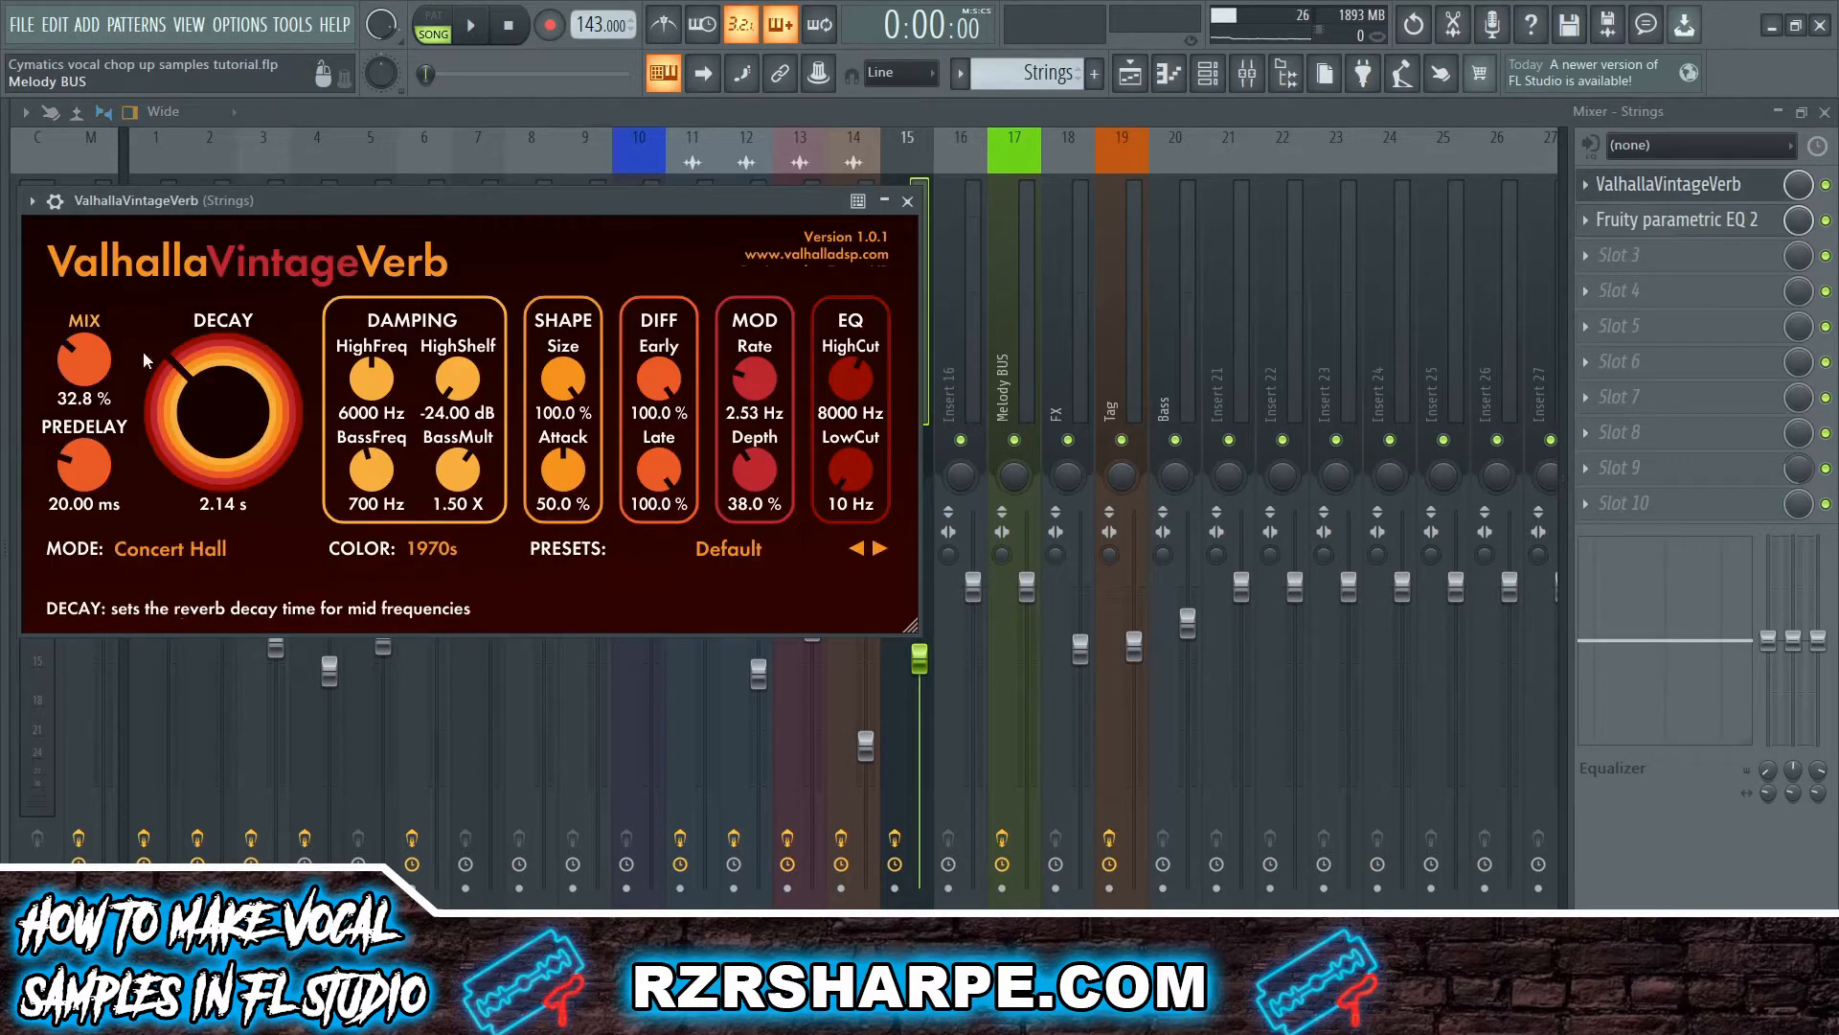
left_click(1691, 224)
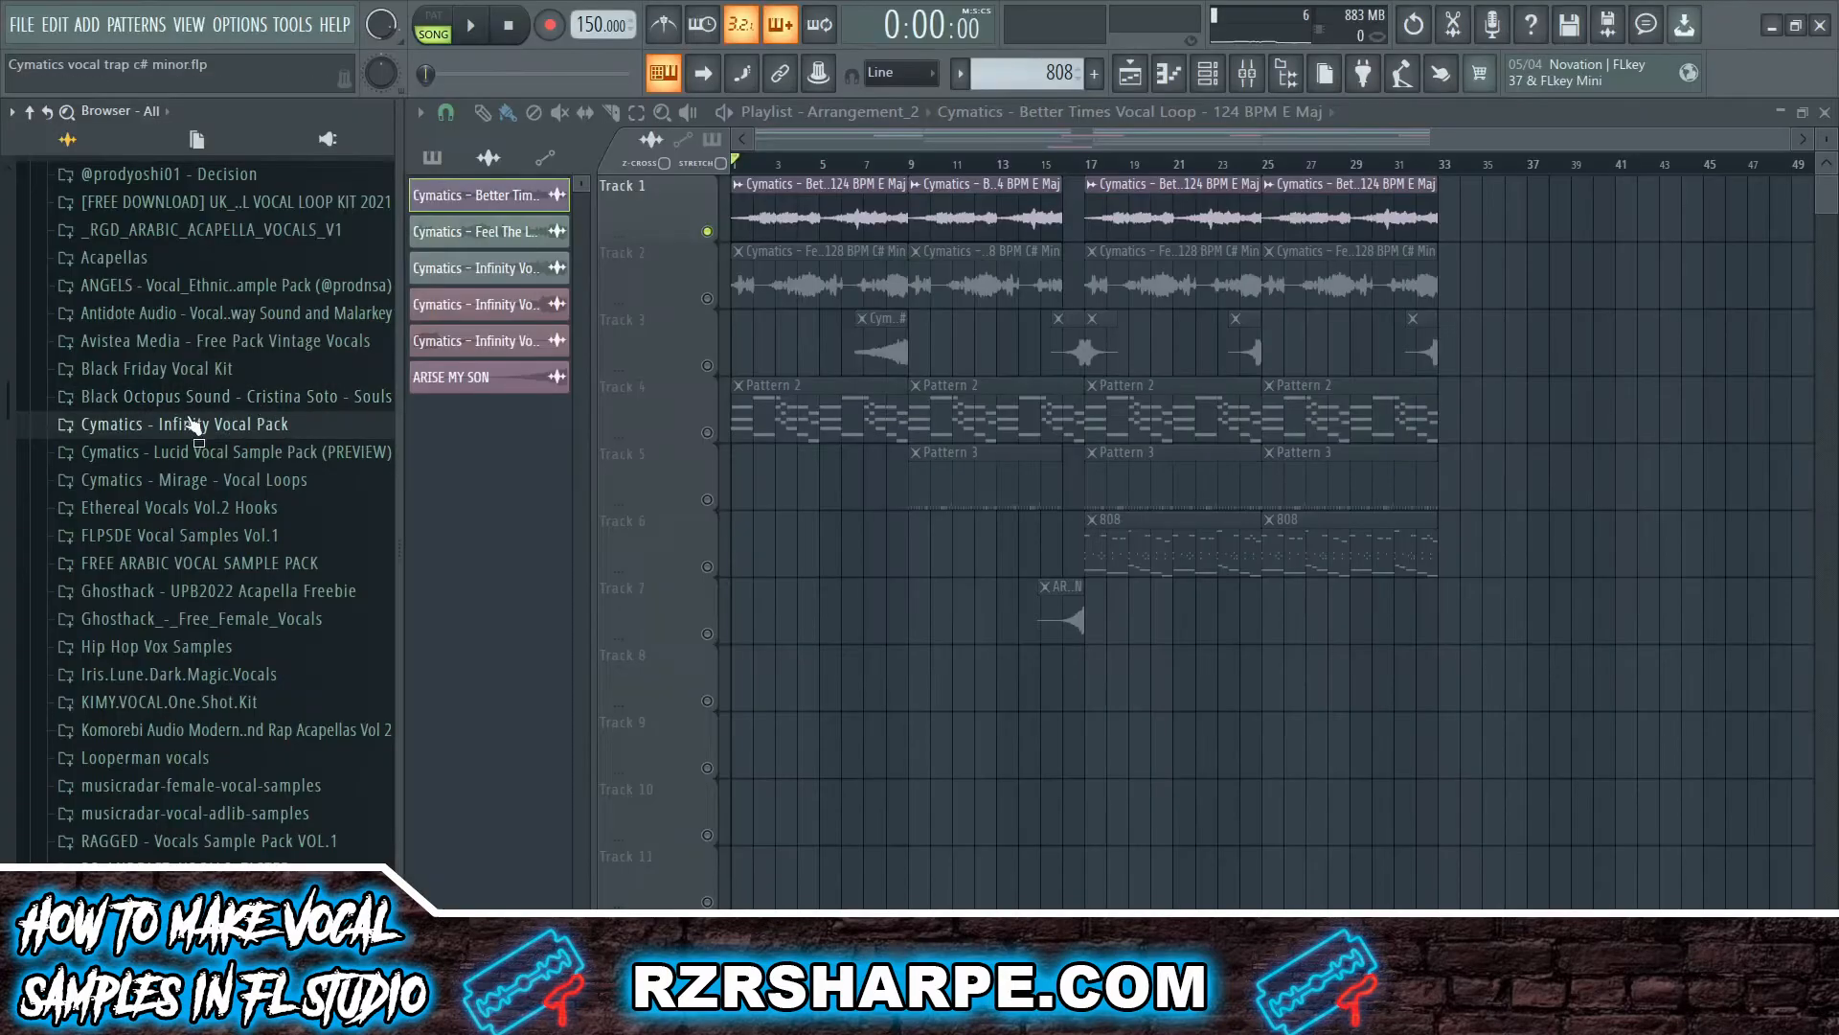
- Browse the Vocal Loops in the Cymatics - Infinity Vocal Pack and play the arrangement's vocal loops, reverse FX and reversed oneshot
left_click(212, 424)
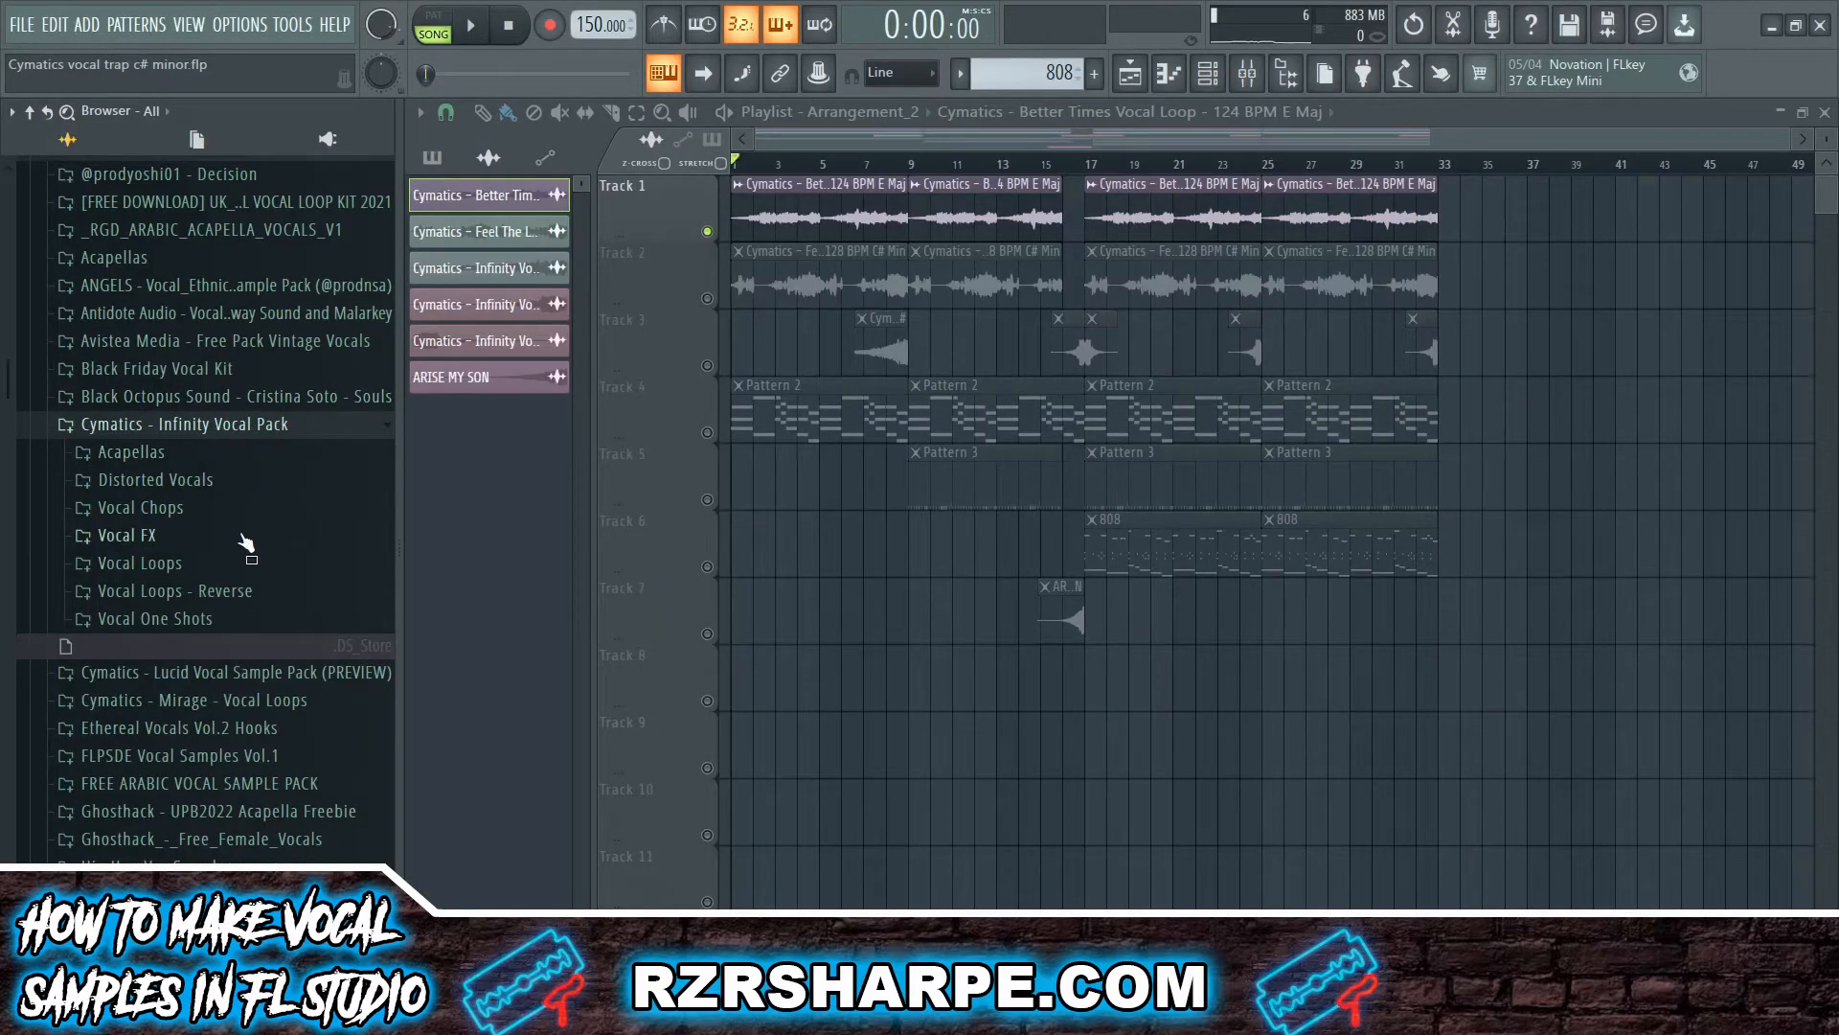
left_click(172, 565)
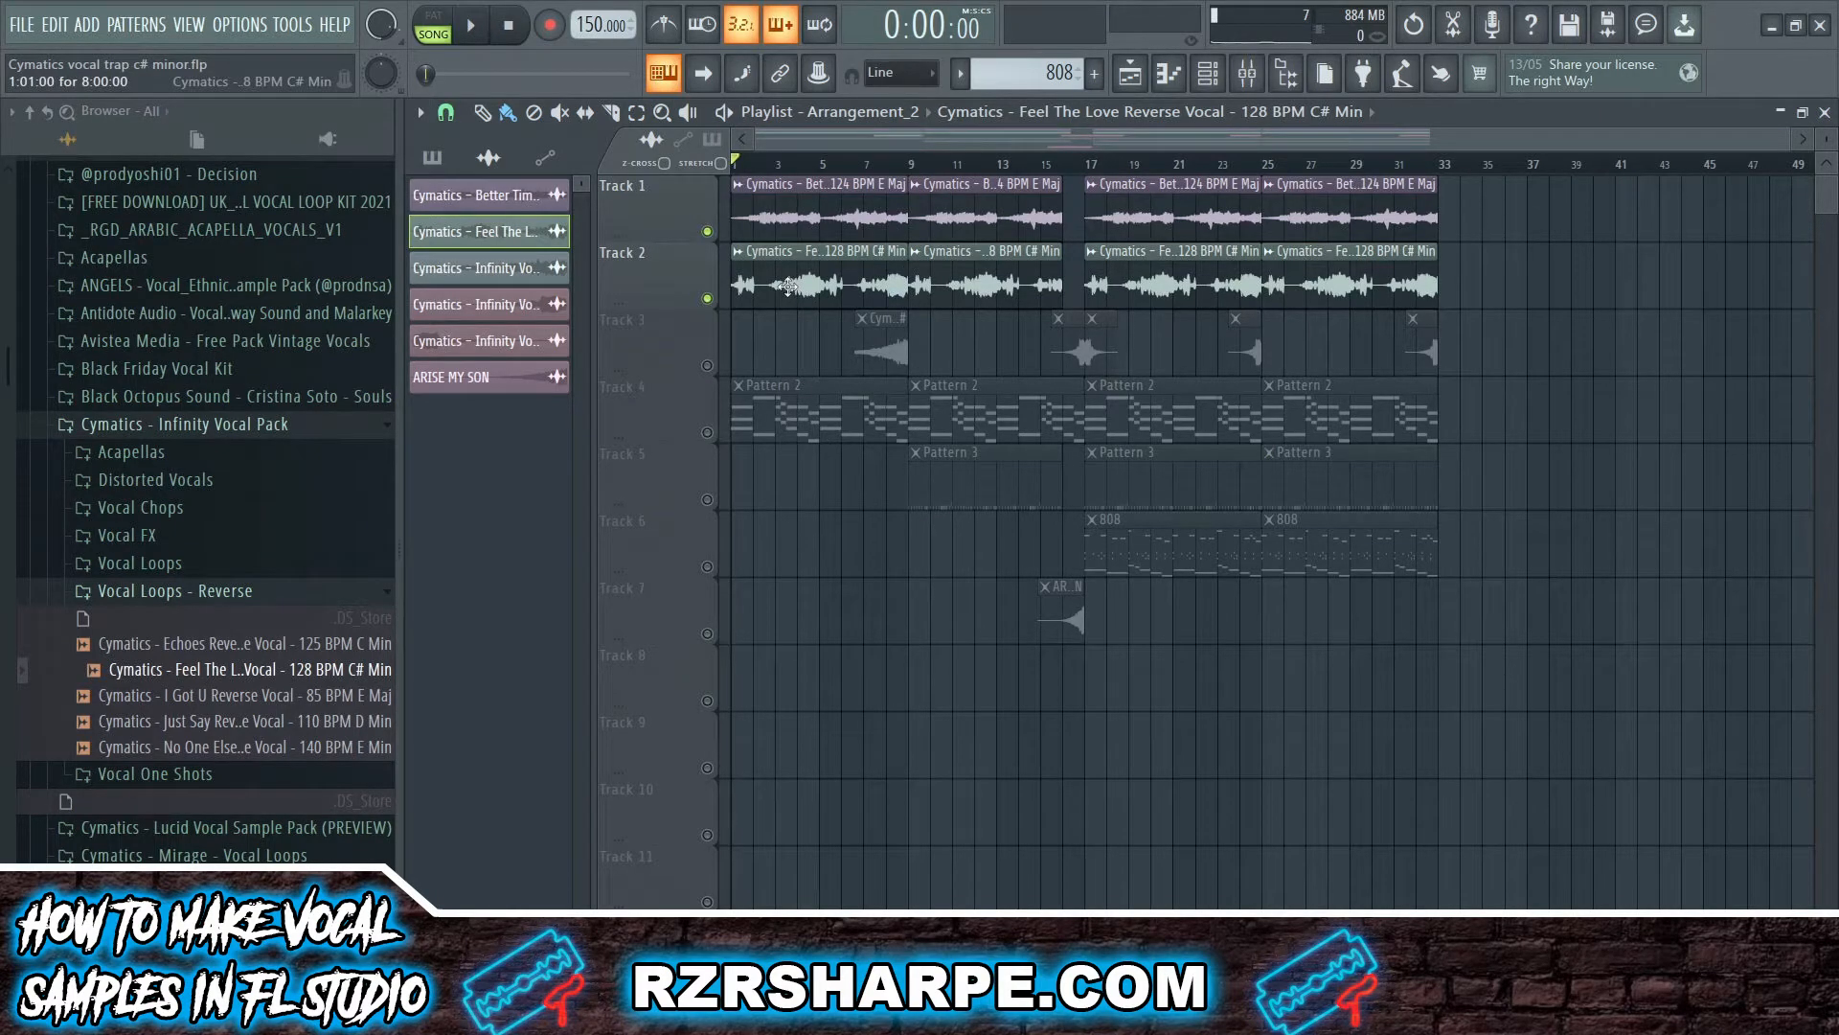
key("space")
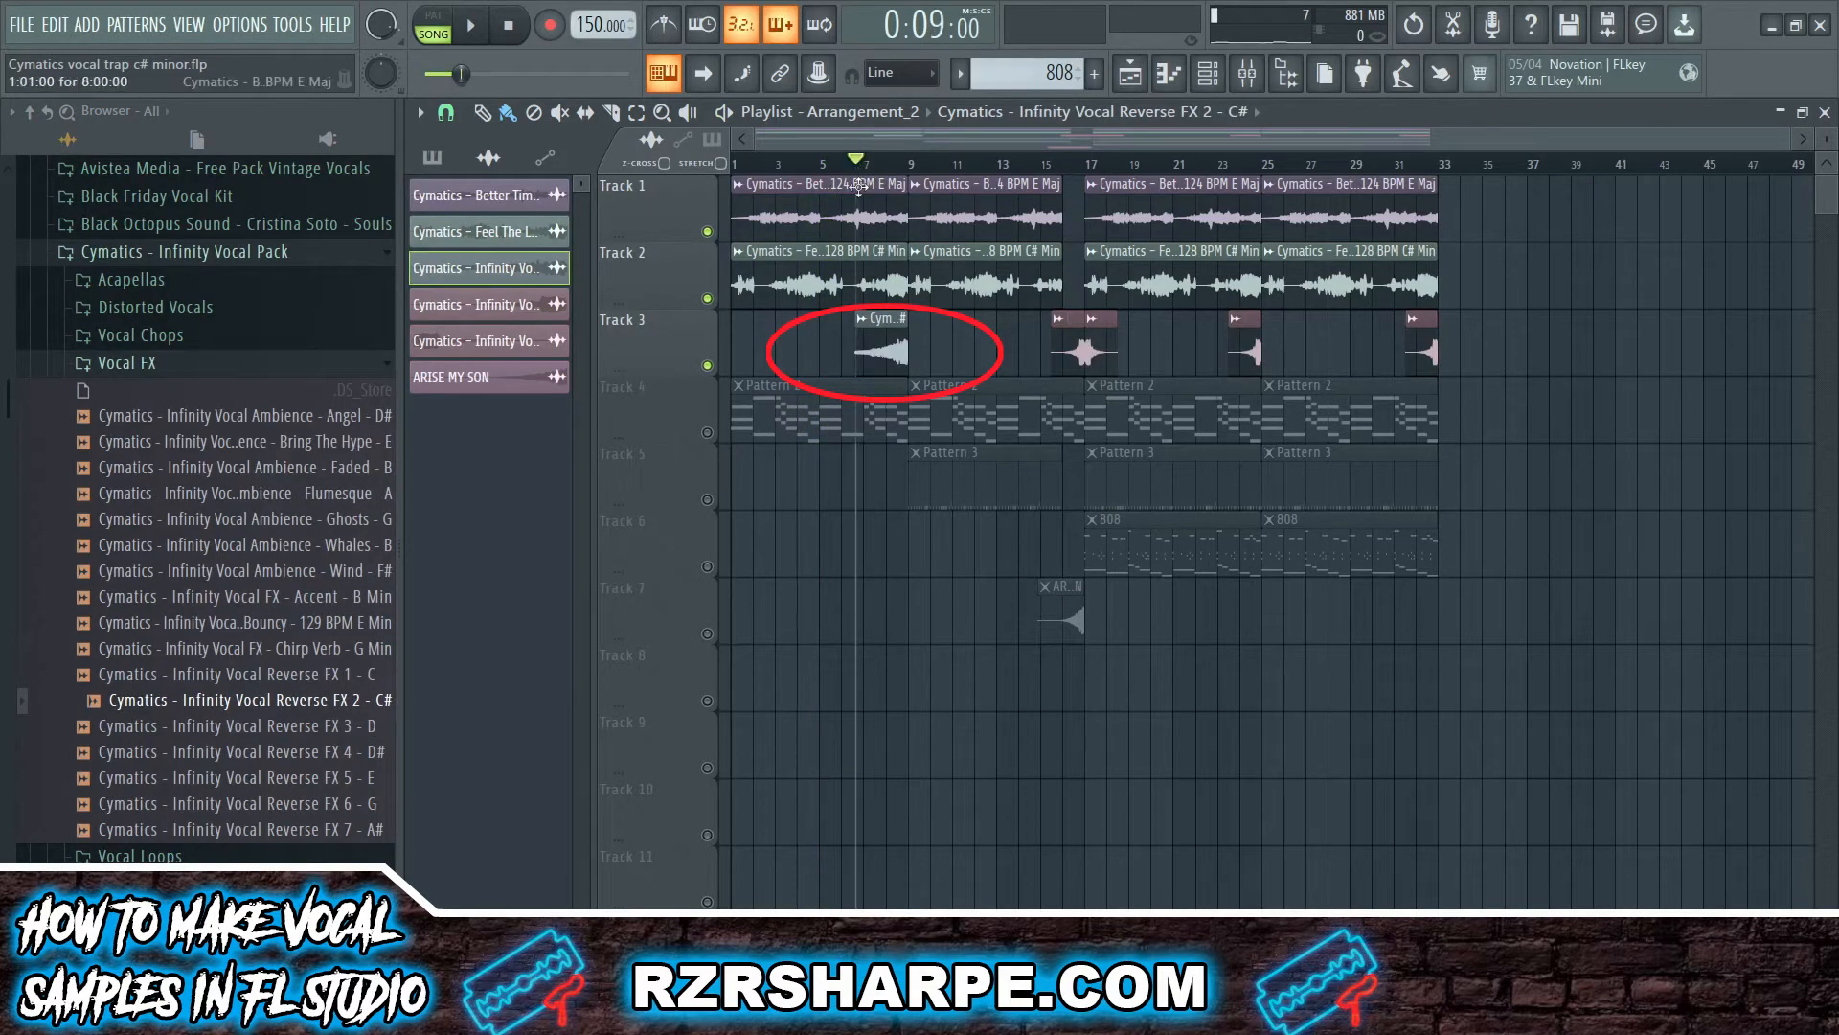
key("space")
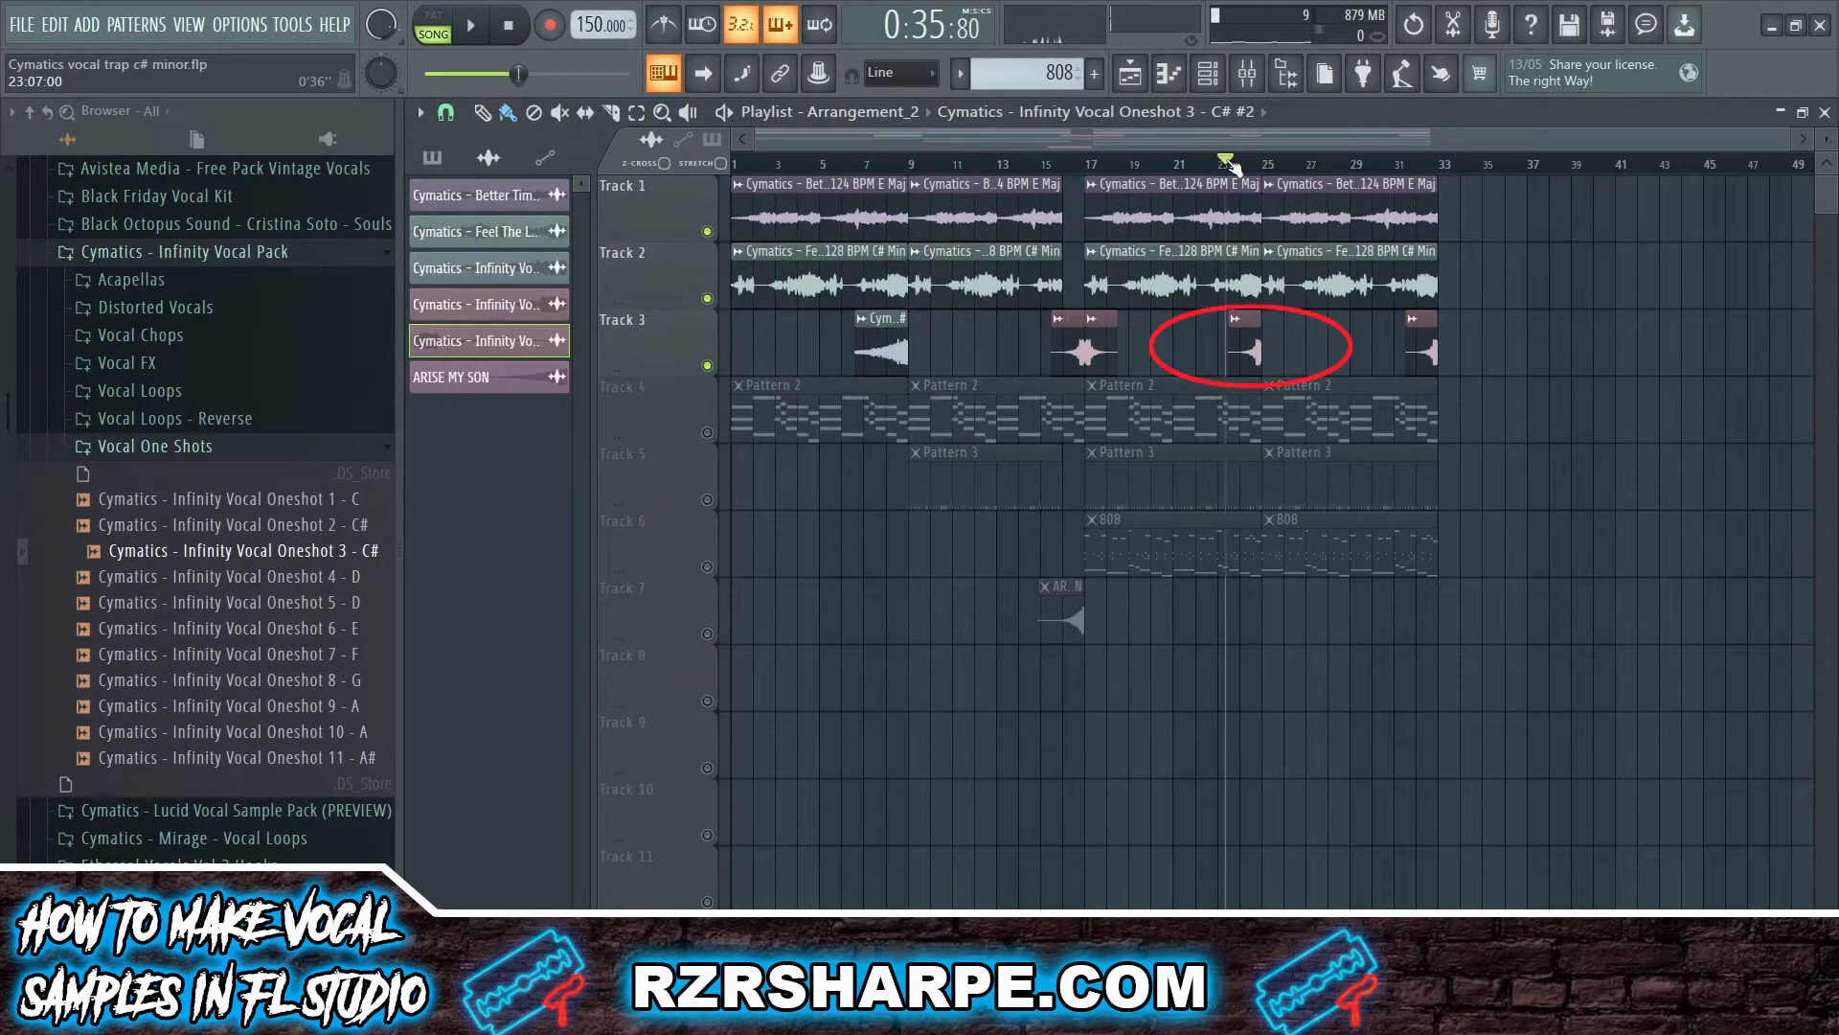
key("space")
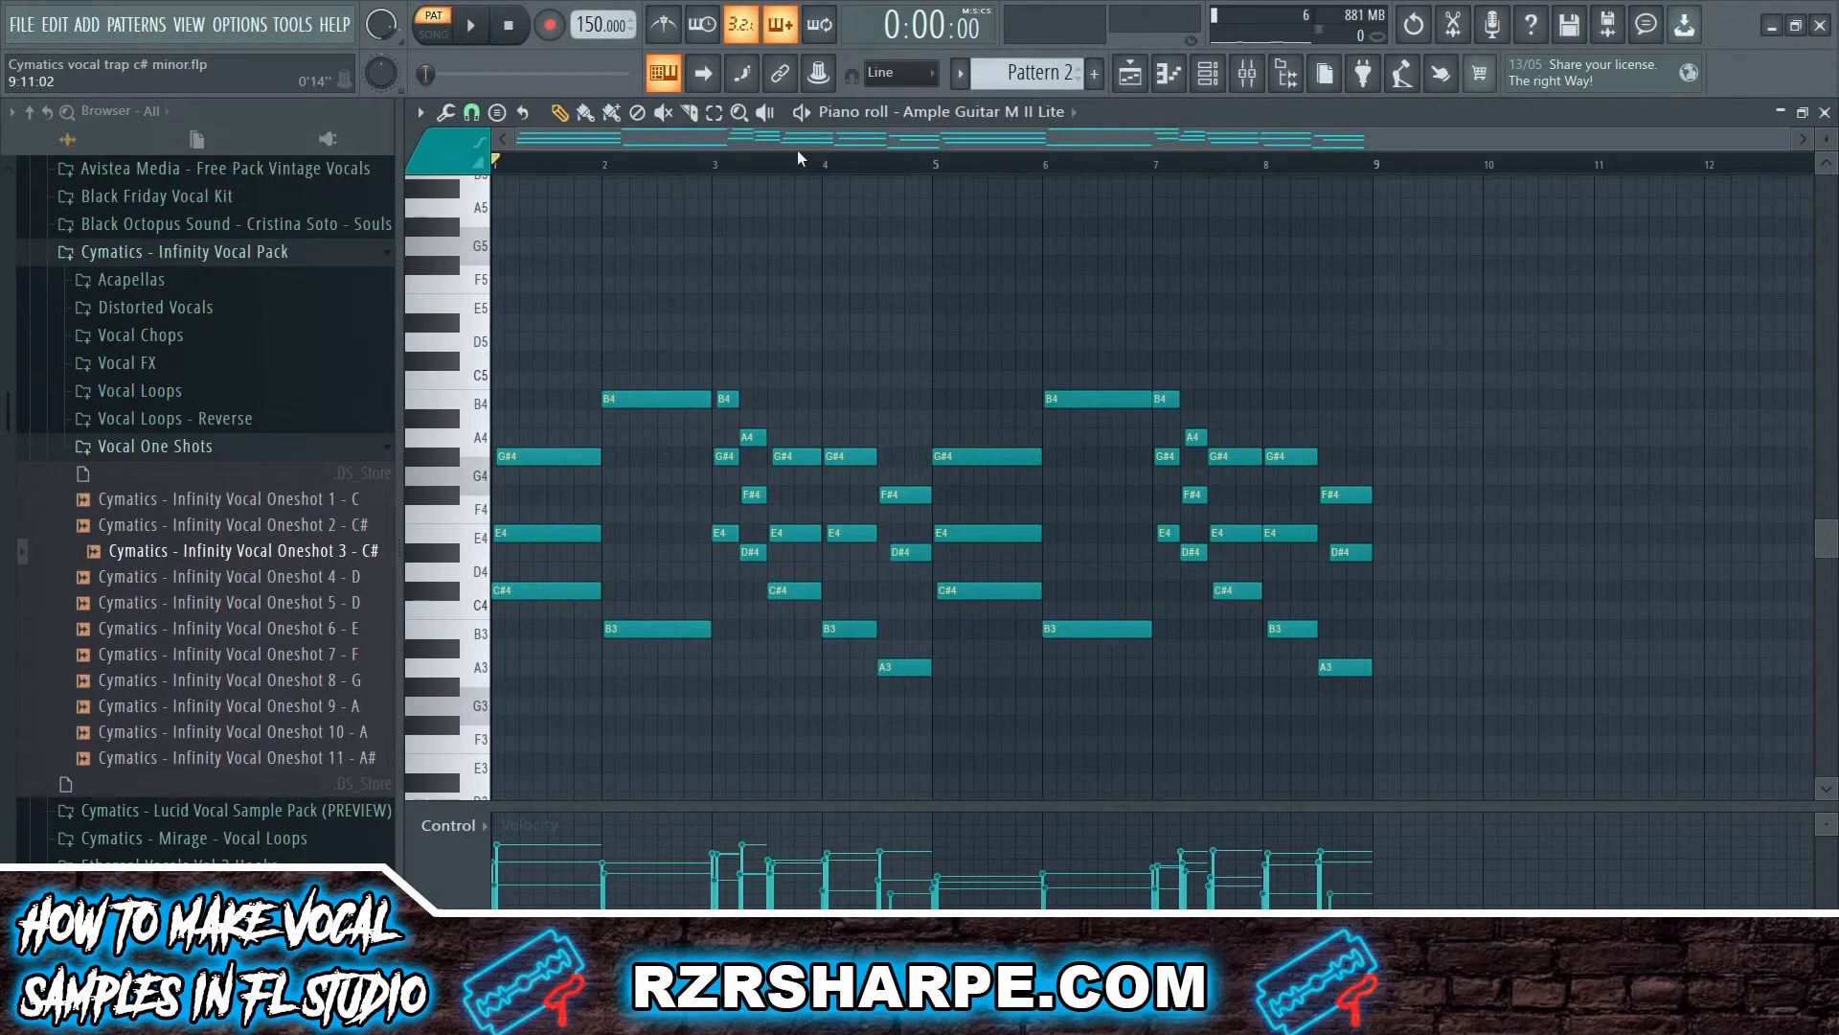
- Play the Ample Guitar M II Lite chords of Pattern 2 in the piano roll
key("space")
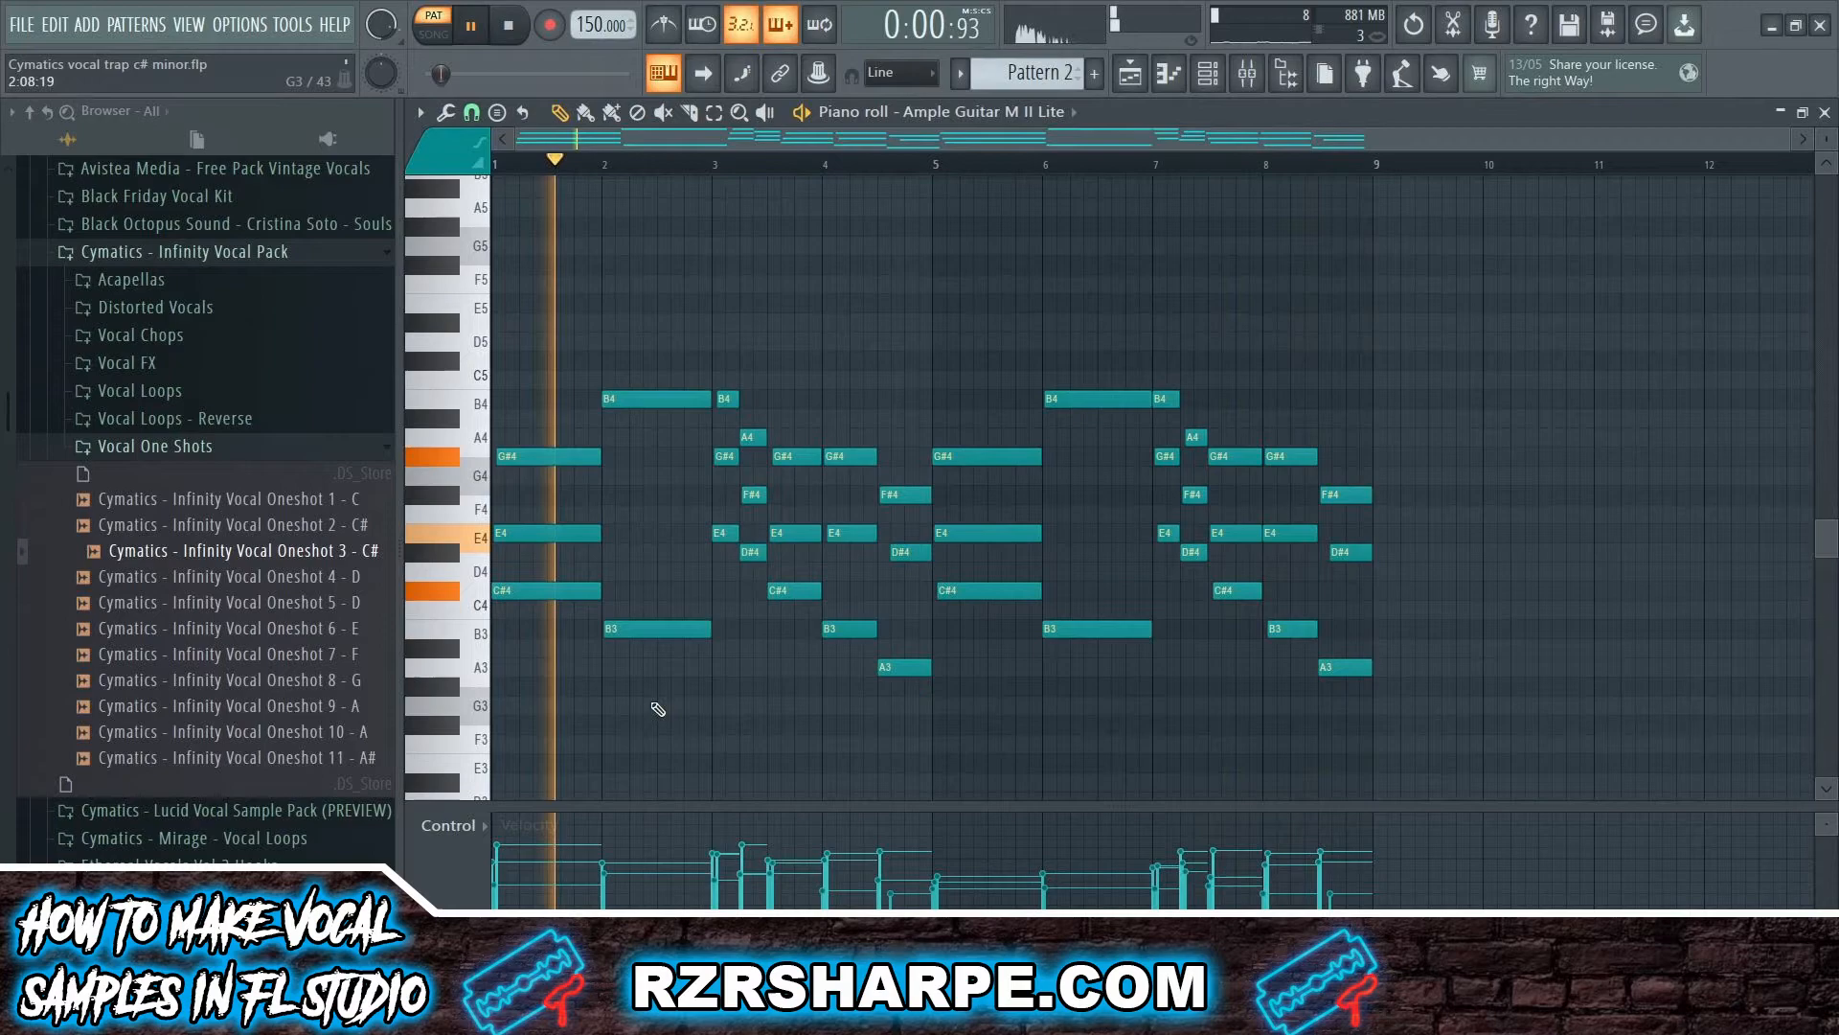
key("space")
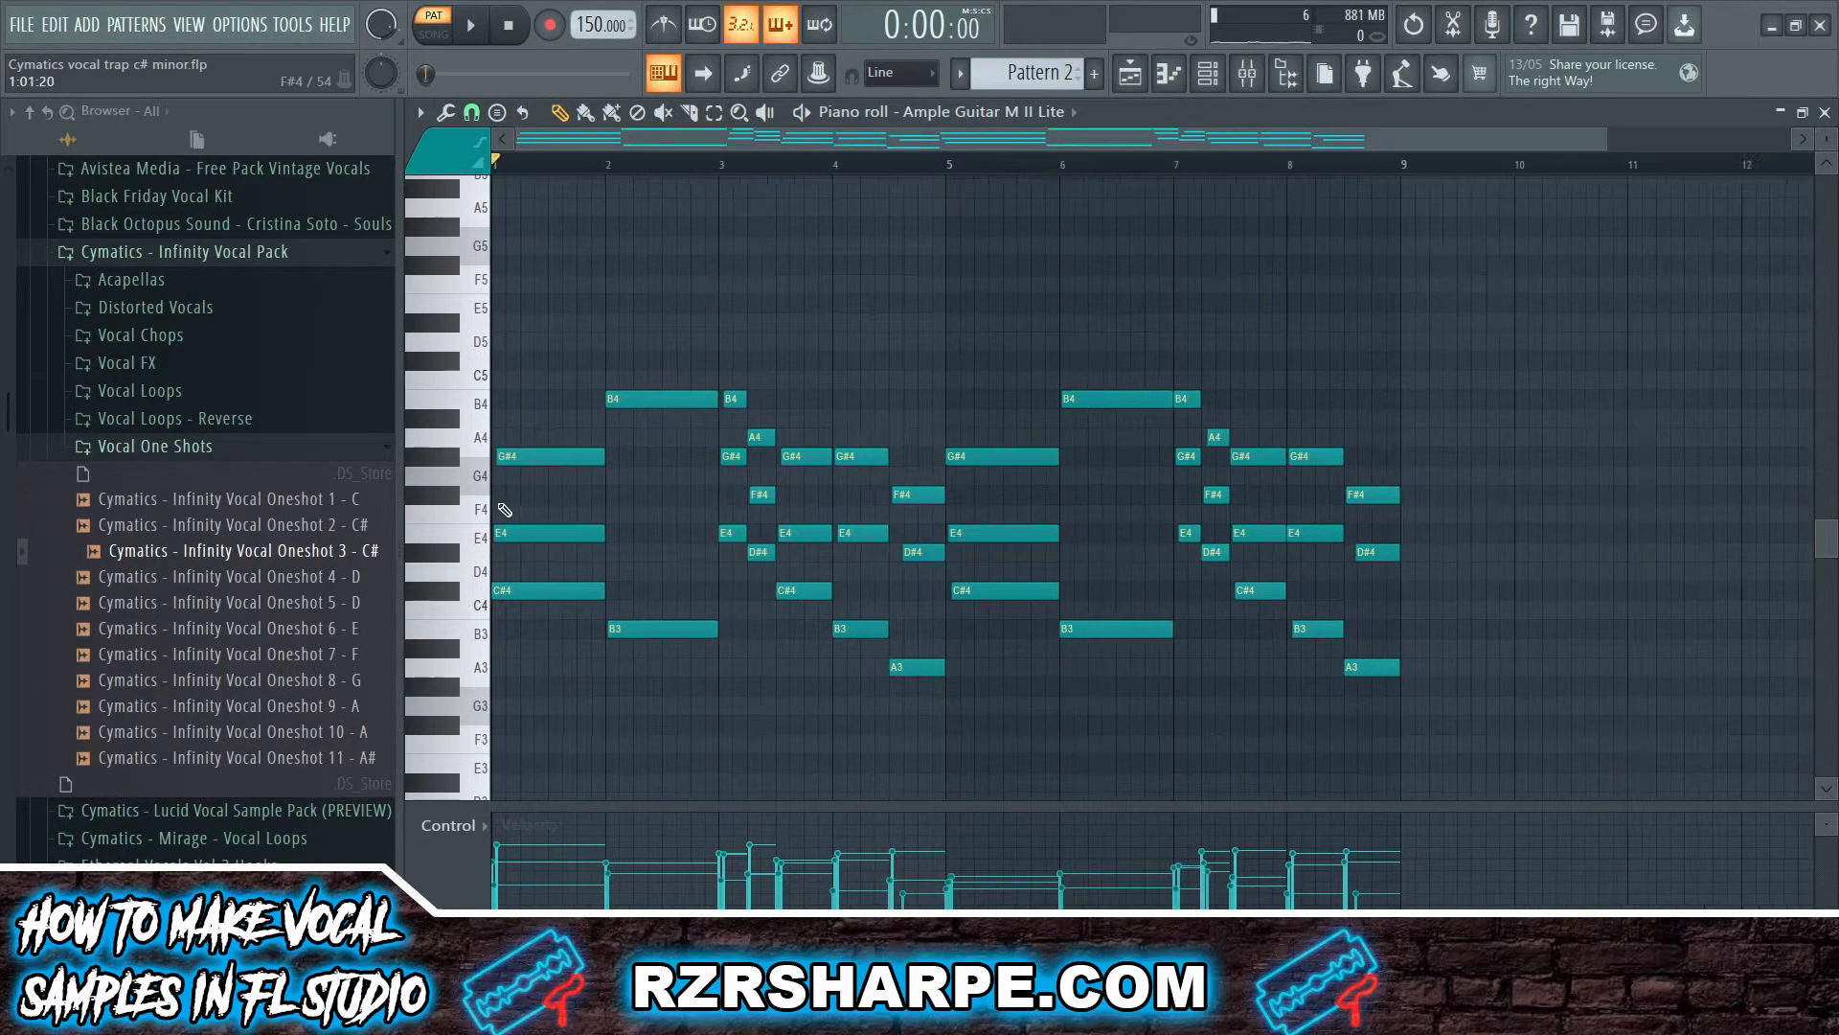
- Open the Strum tool for the guitar chords to view its start time and Preserve end settings, and close it without applying
scroll(505, 509, "up", 4)
left_click_drag(678, 149, 650, 149)
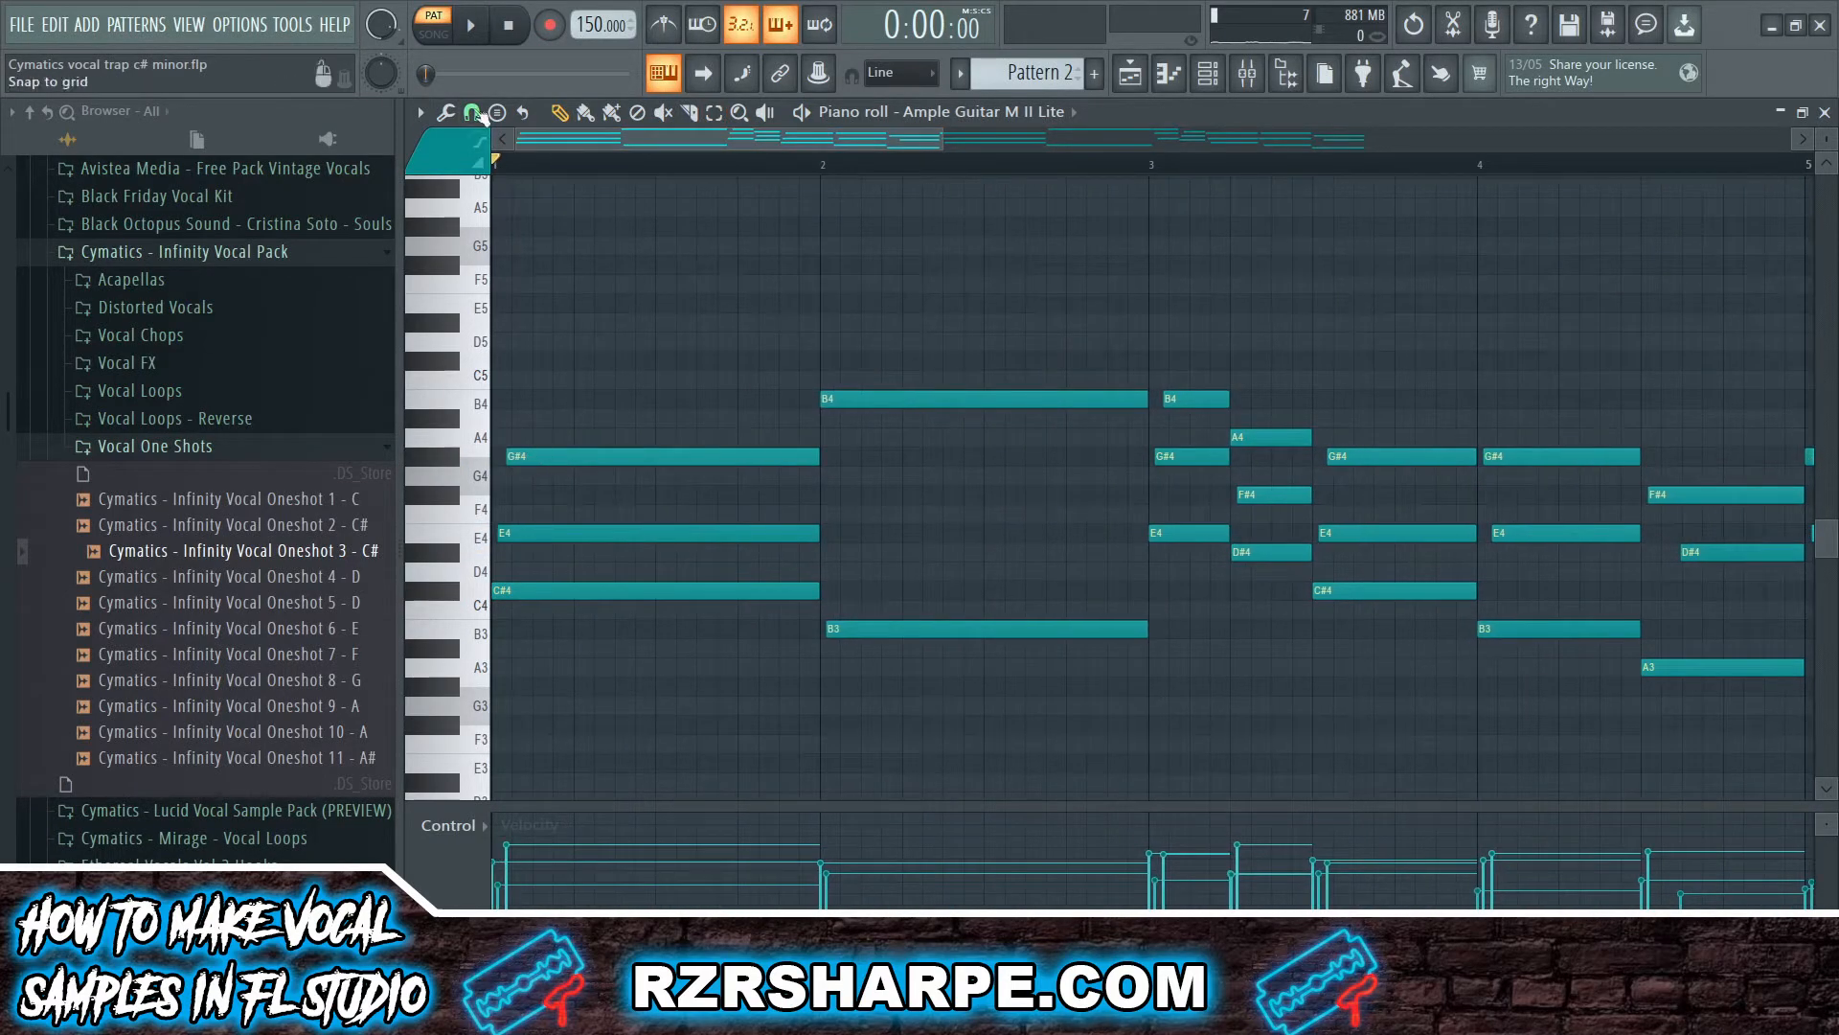
left_click(420, 112)
mouse_move(470, 184)
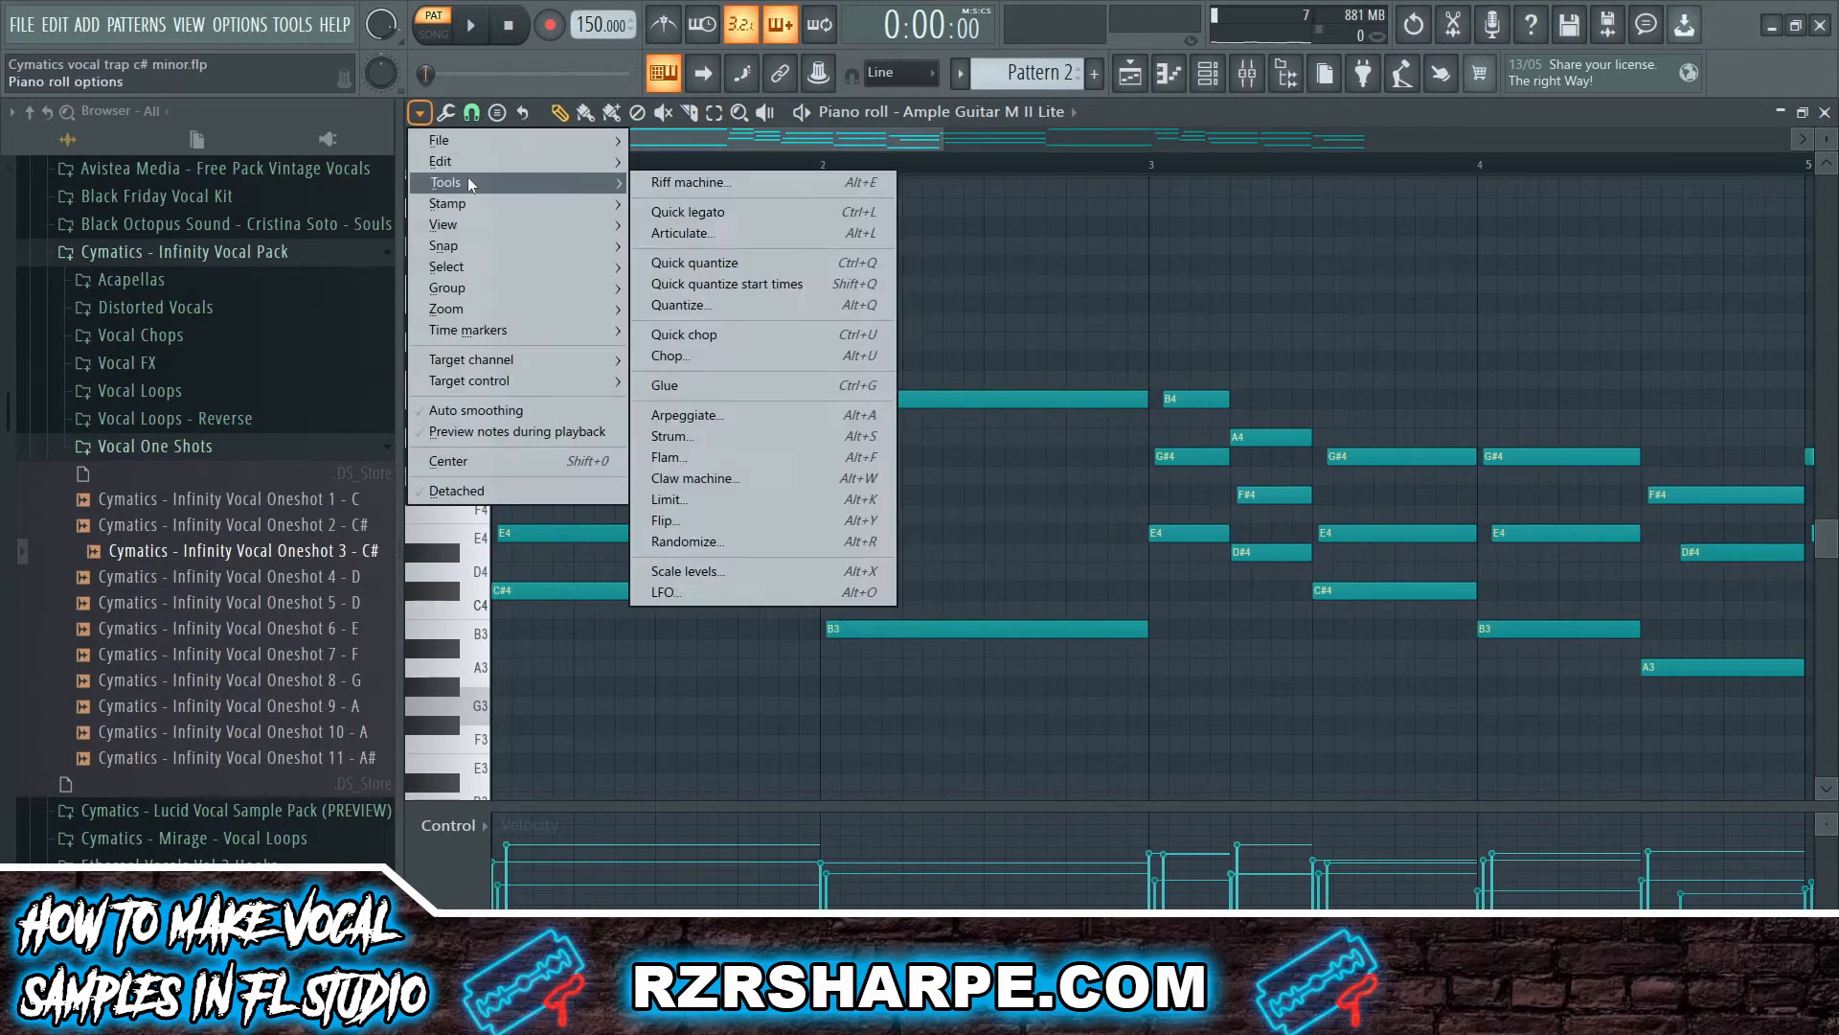
left_click(699, 438)
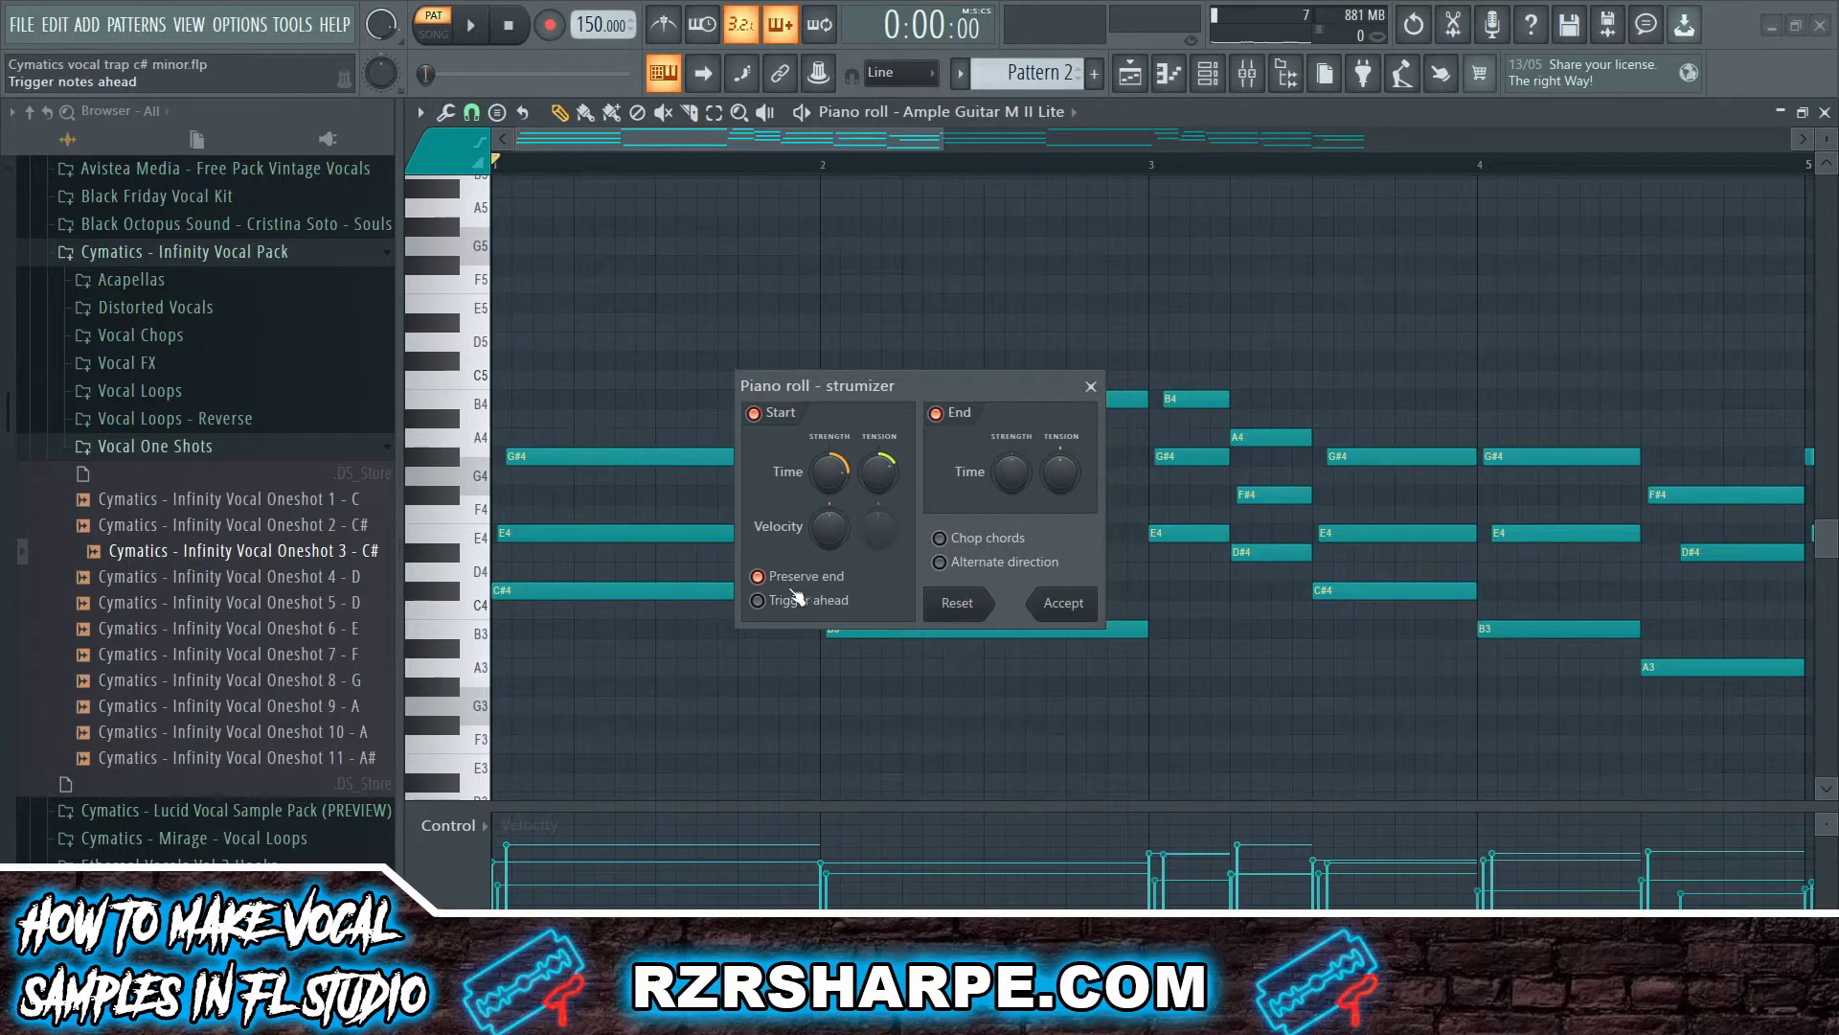
left_click(1091, 387)
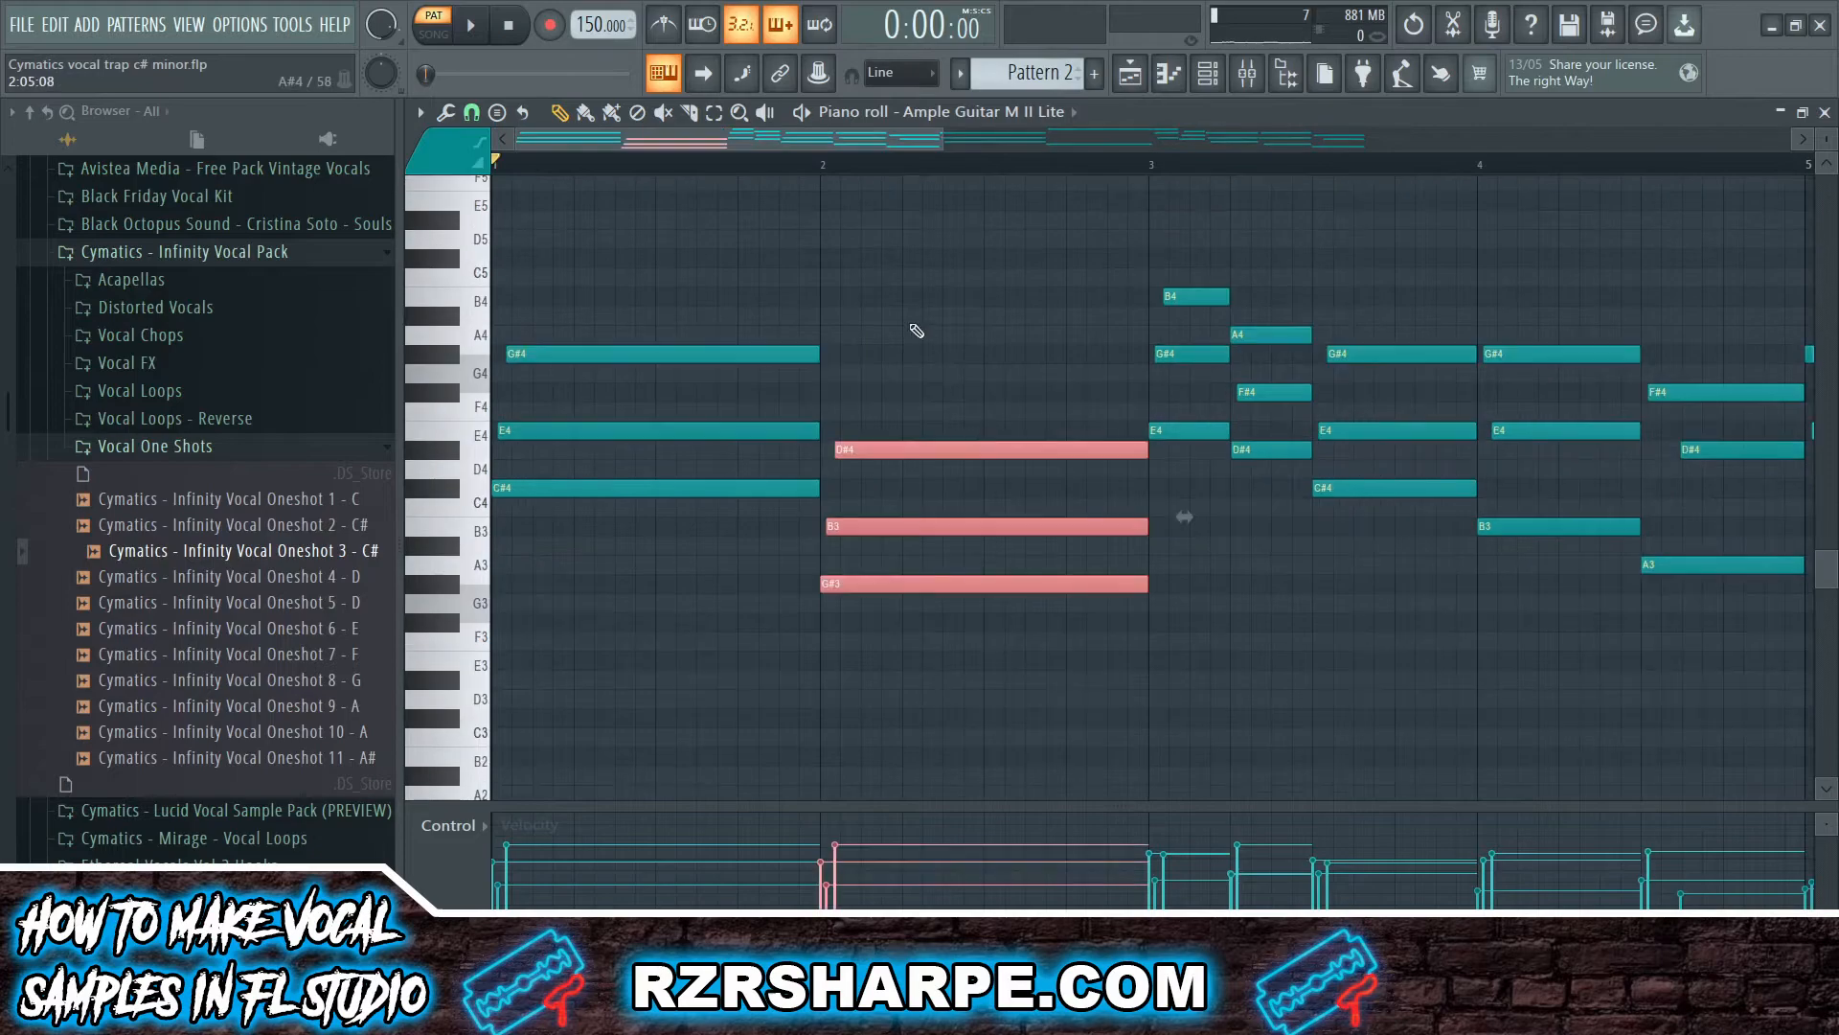
- Play Pattern 2 with the alternative G#3, B3 and D#4 chord in bar 2, and undo that chord change
key("space")
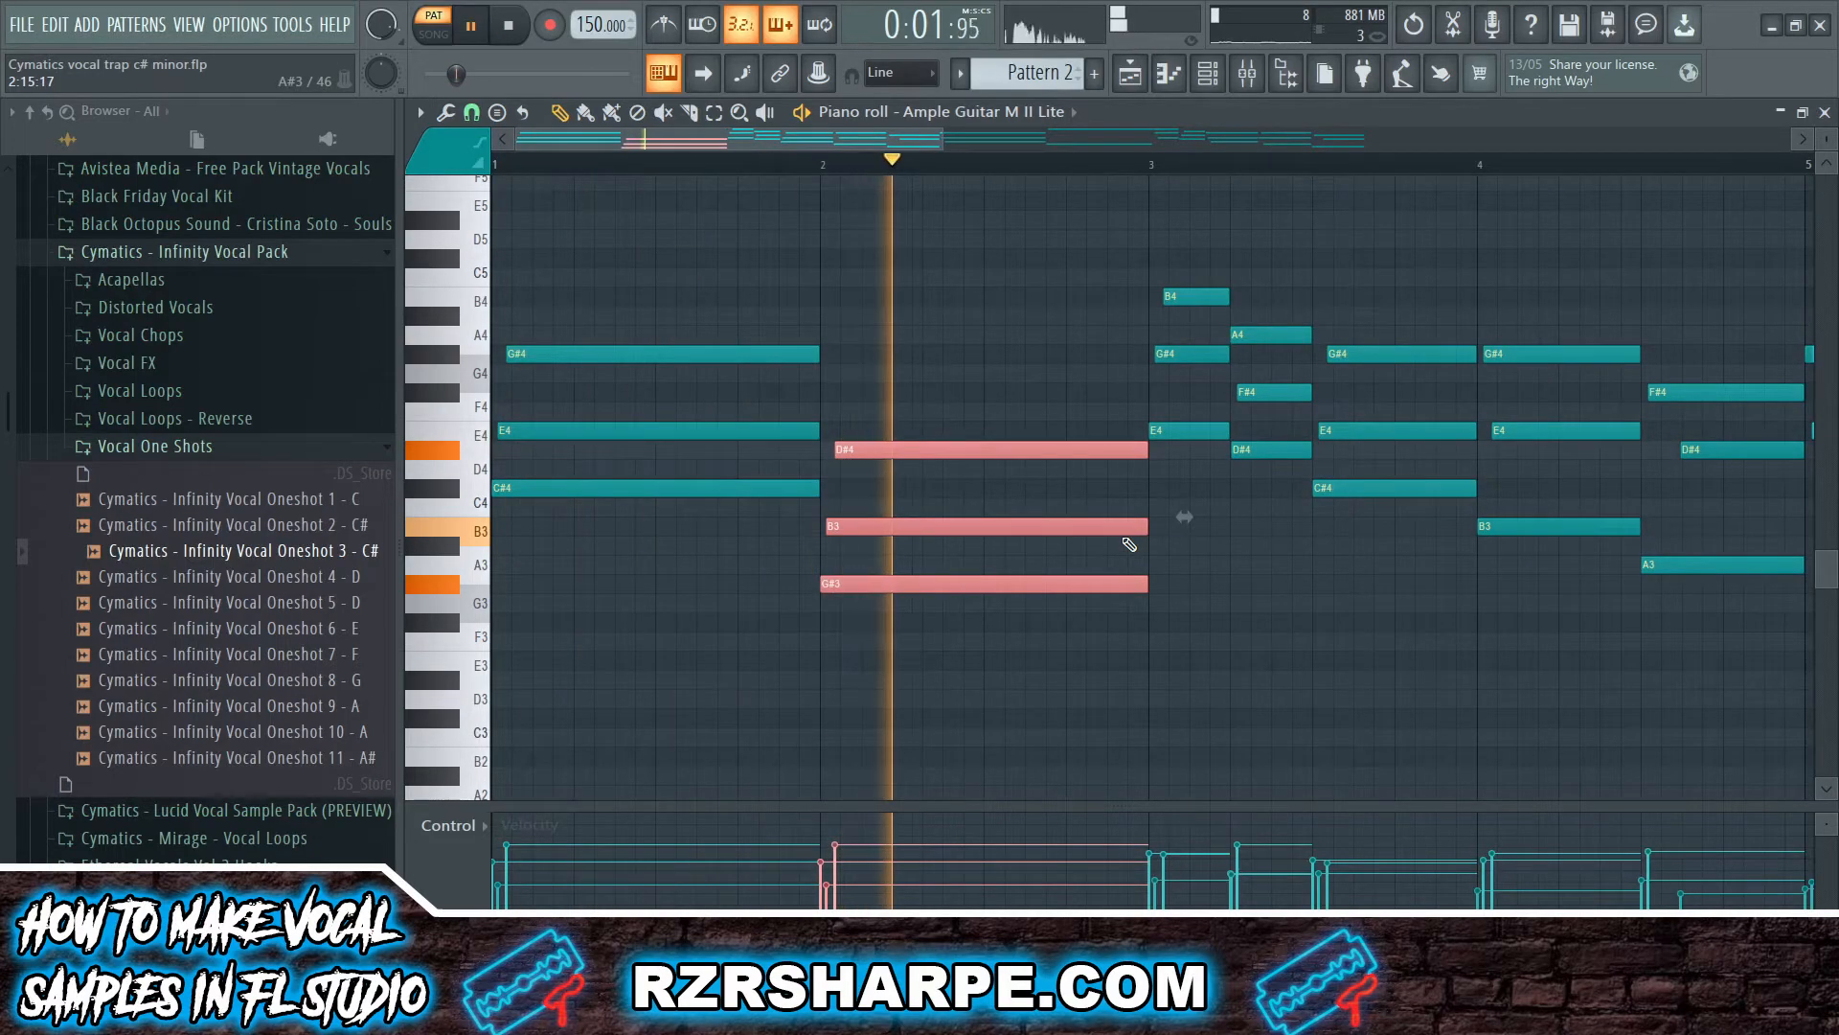
key("space")
key("ctrl+z")
key("ctrl+z")
key("ctrl+z")
key("ctrl+z")
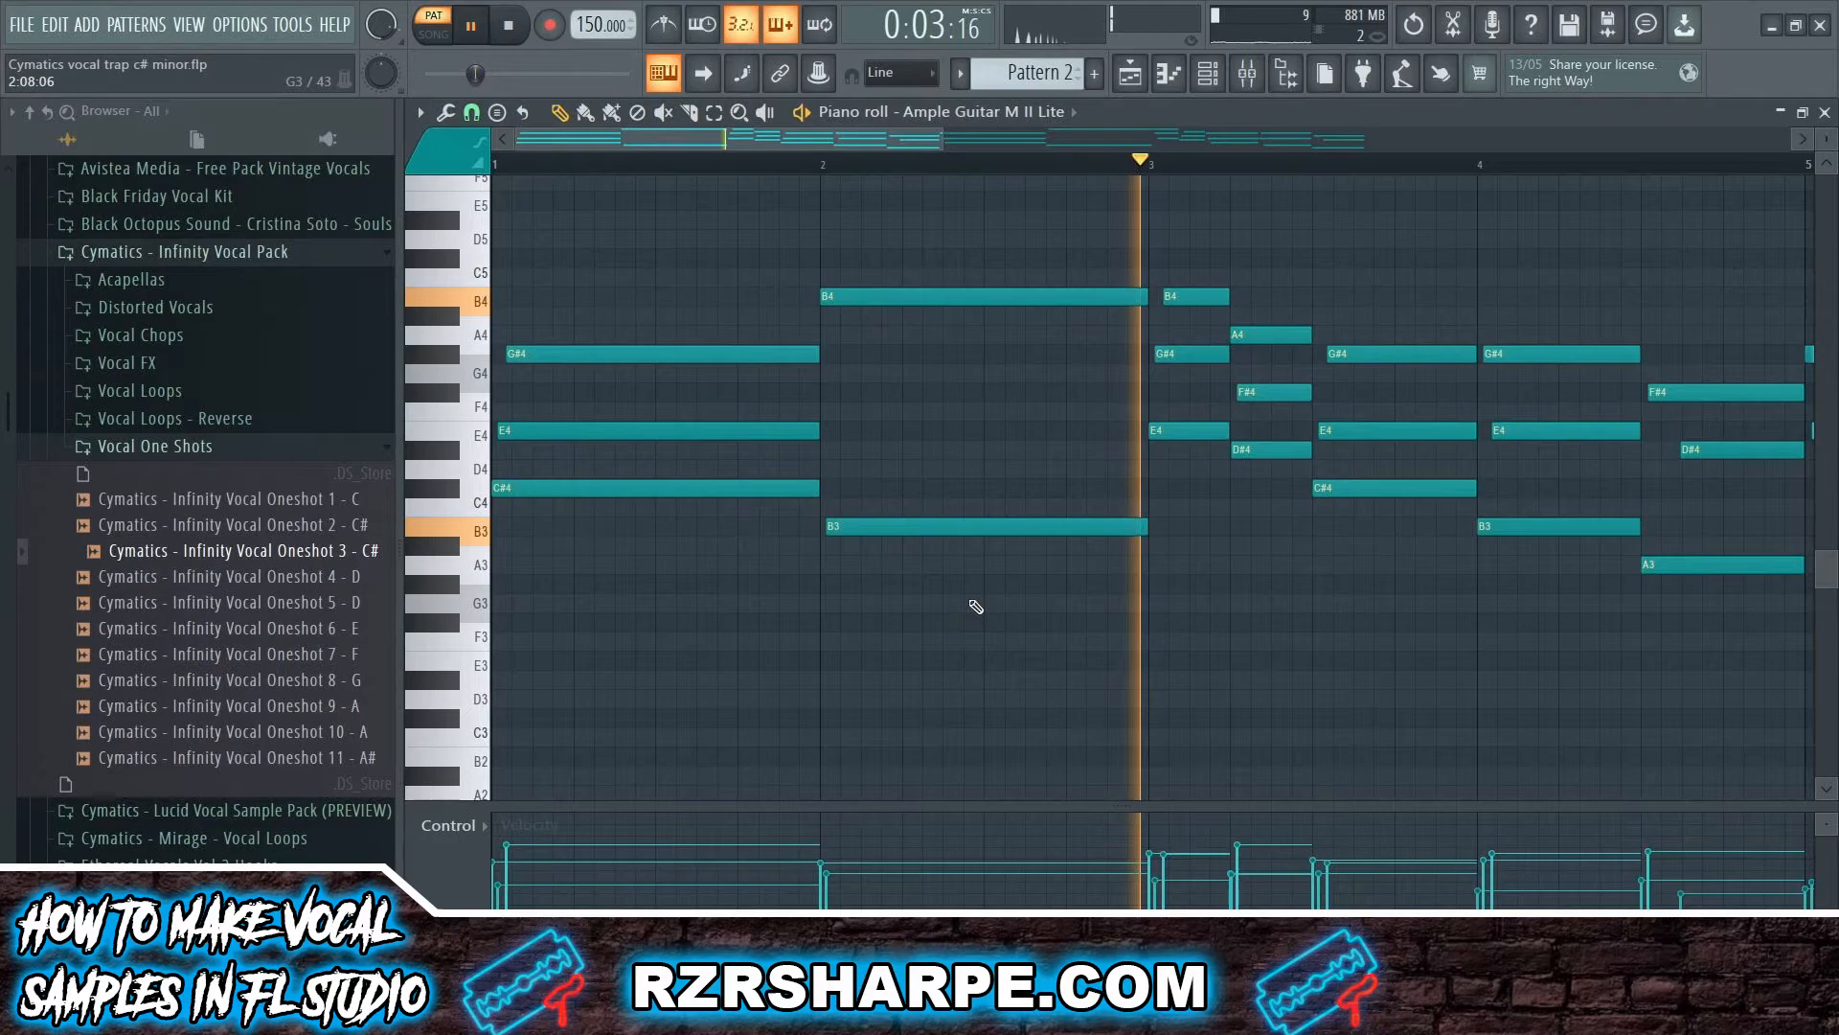
- Replay the guitar pattern with the B3 and B4 octave notes in bar 2 for comparison
key("space")
key("space")
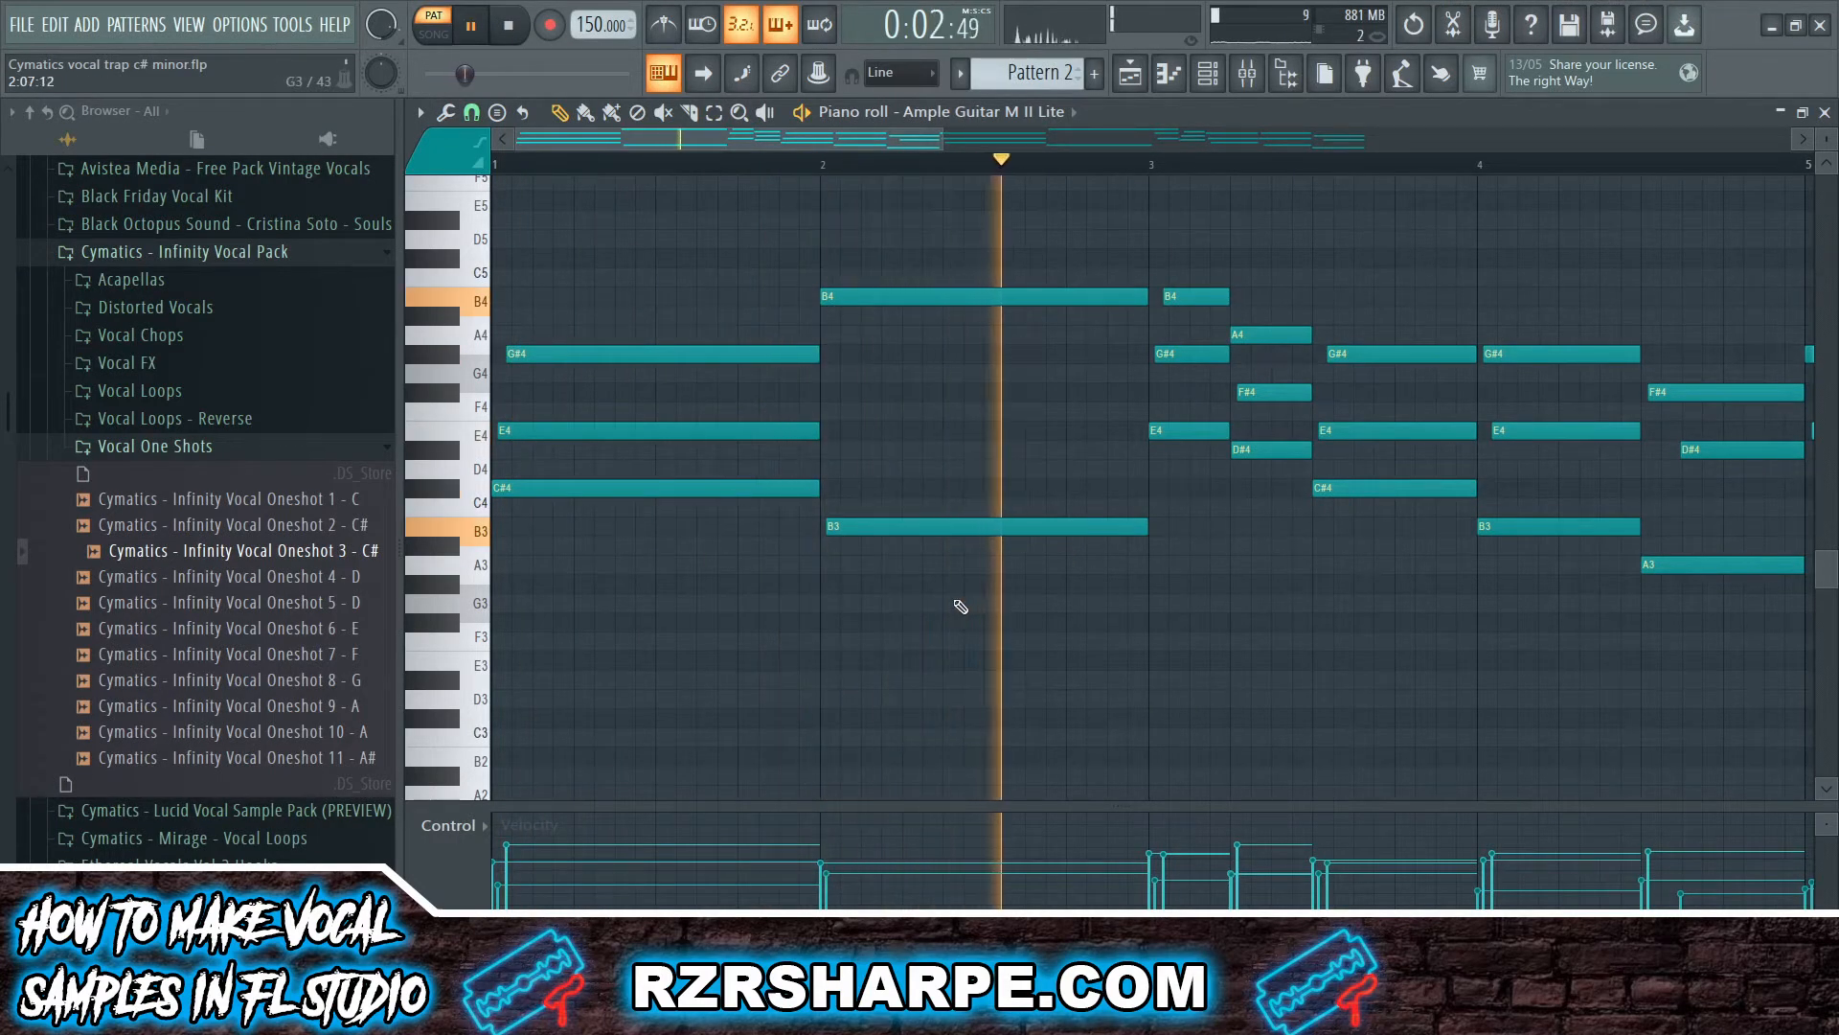
scroll(1261, 637, "down", 3)
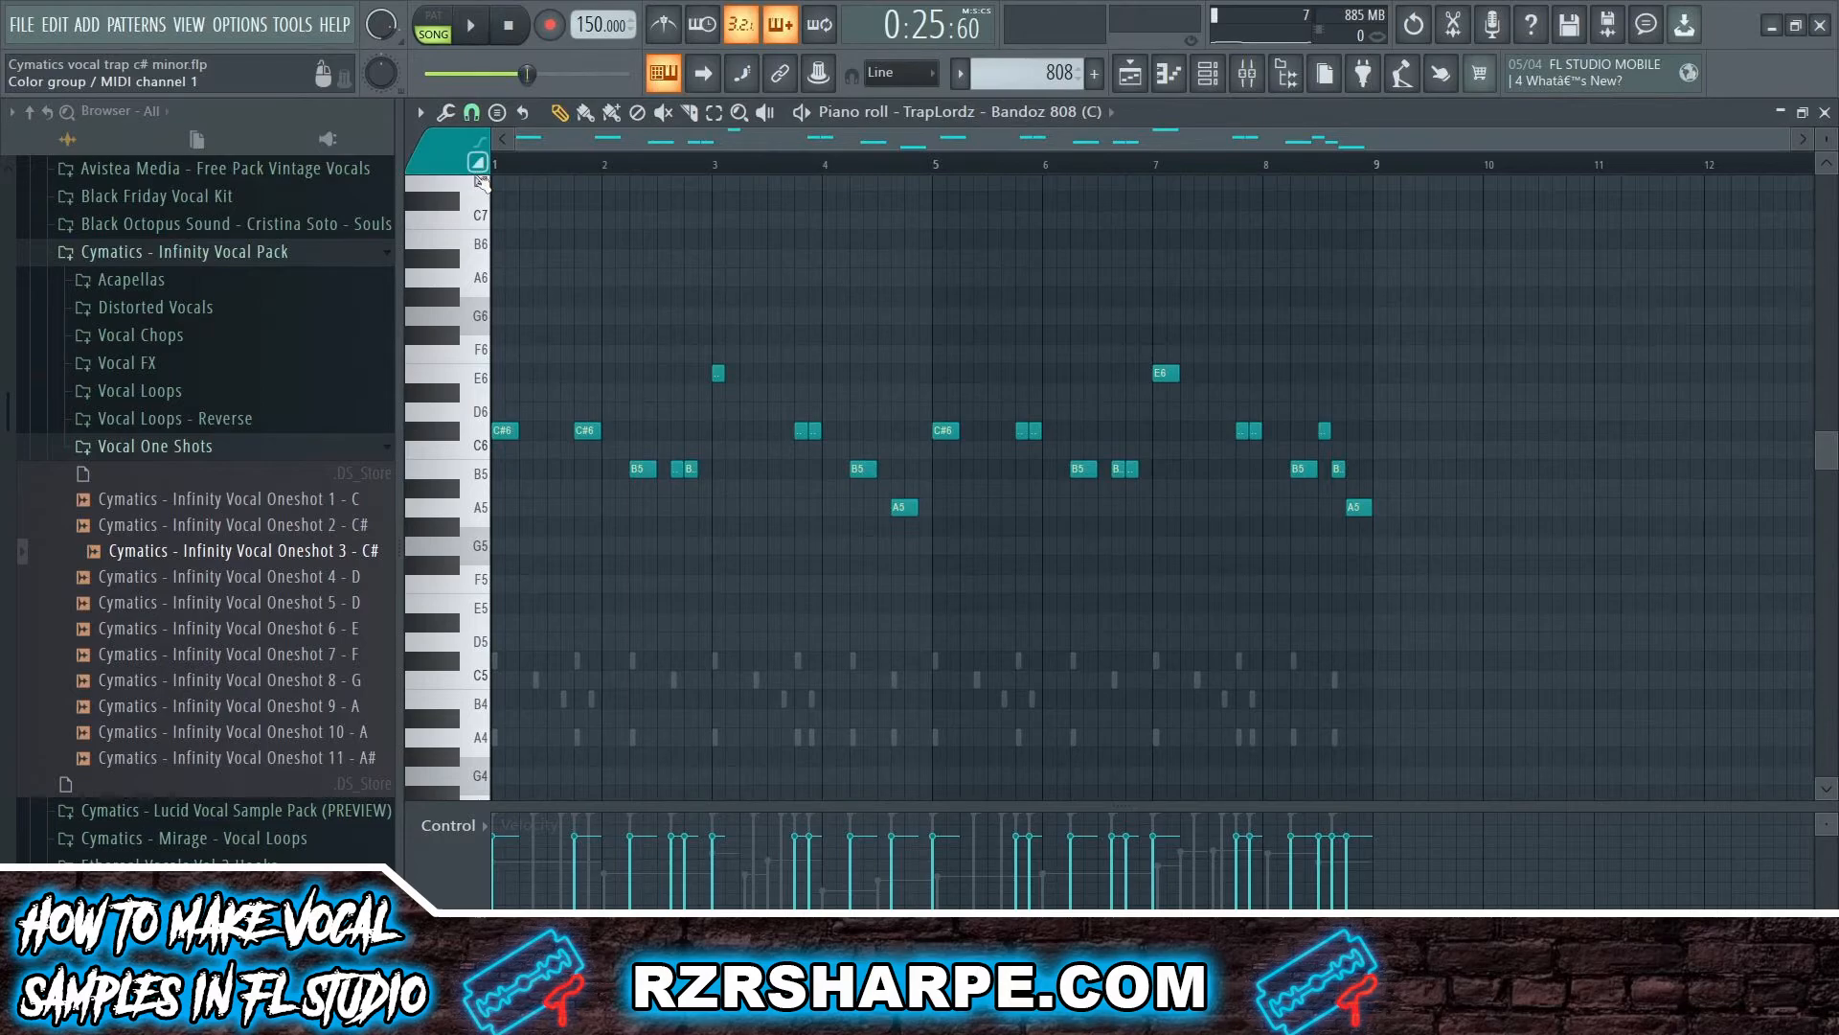
- Make the second 808 clip on Track 6 unique and transpose its notes down an octave while the arrangement plays
key("space")
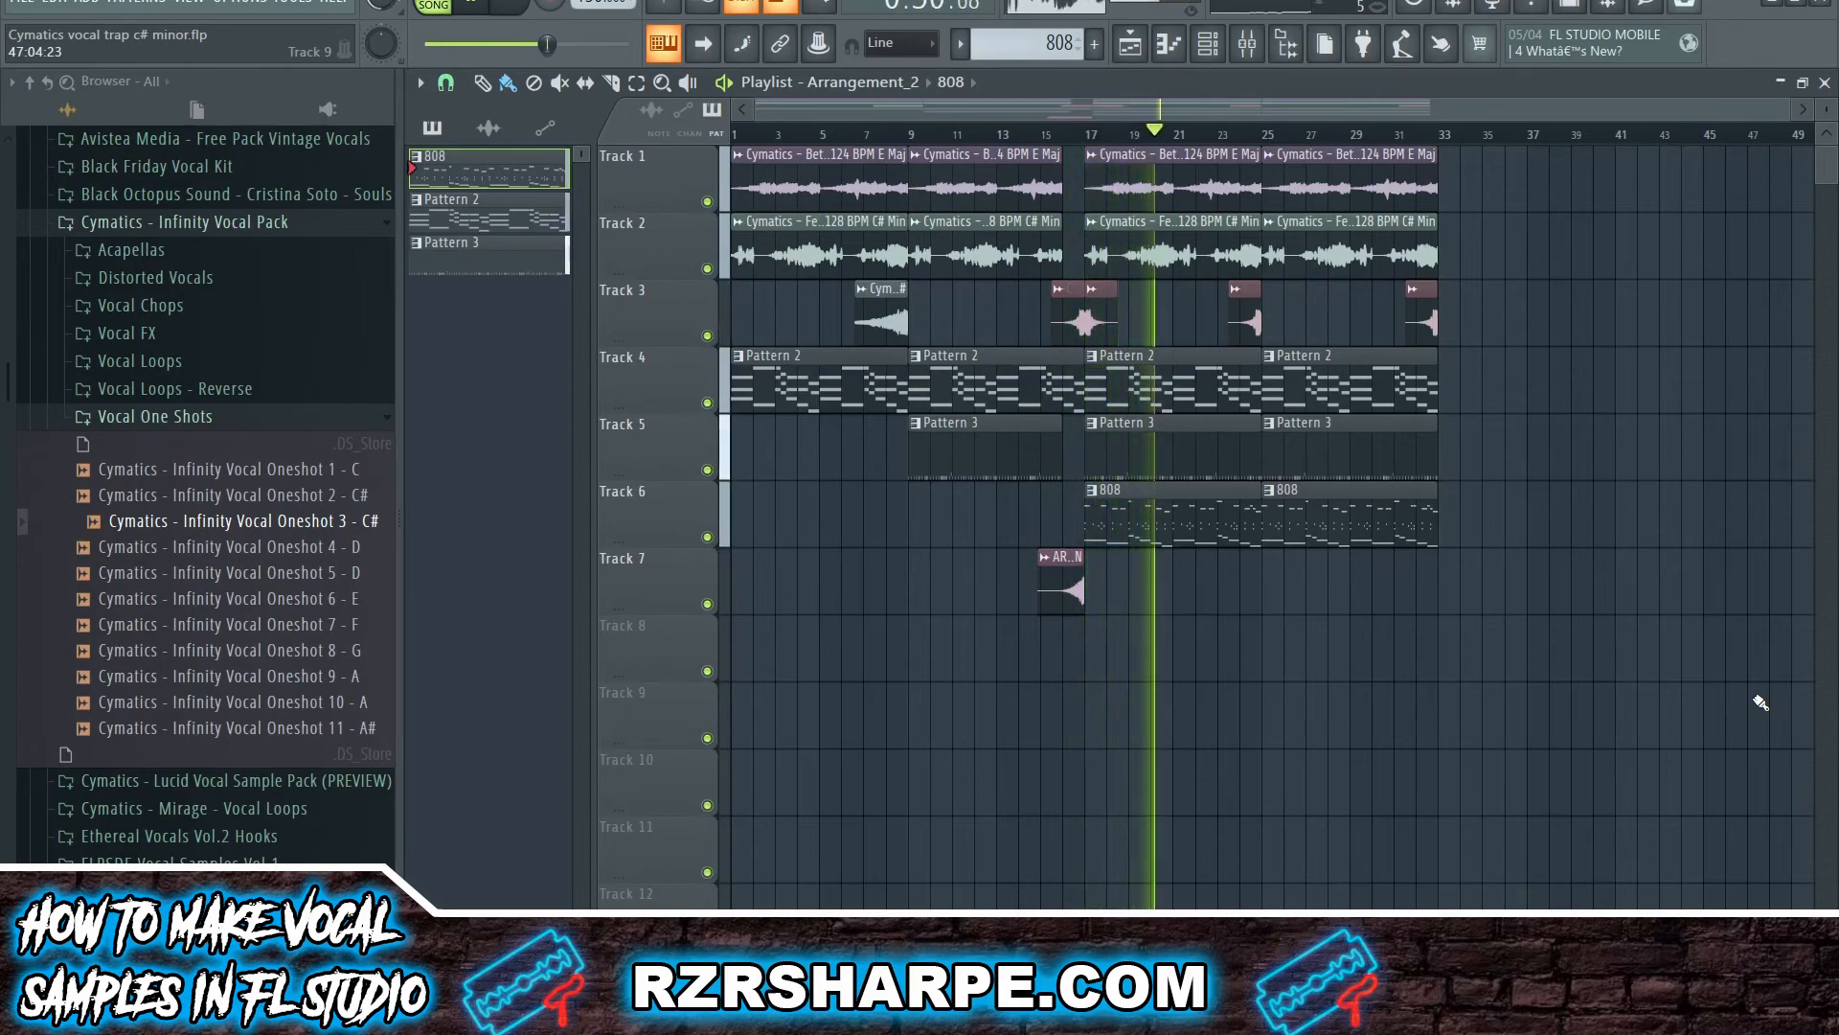
right_click(1266, 500)
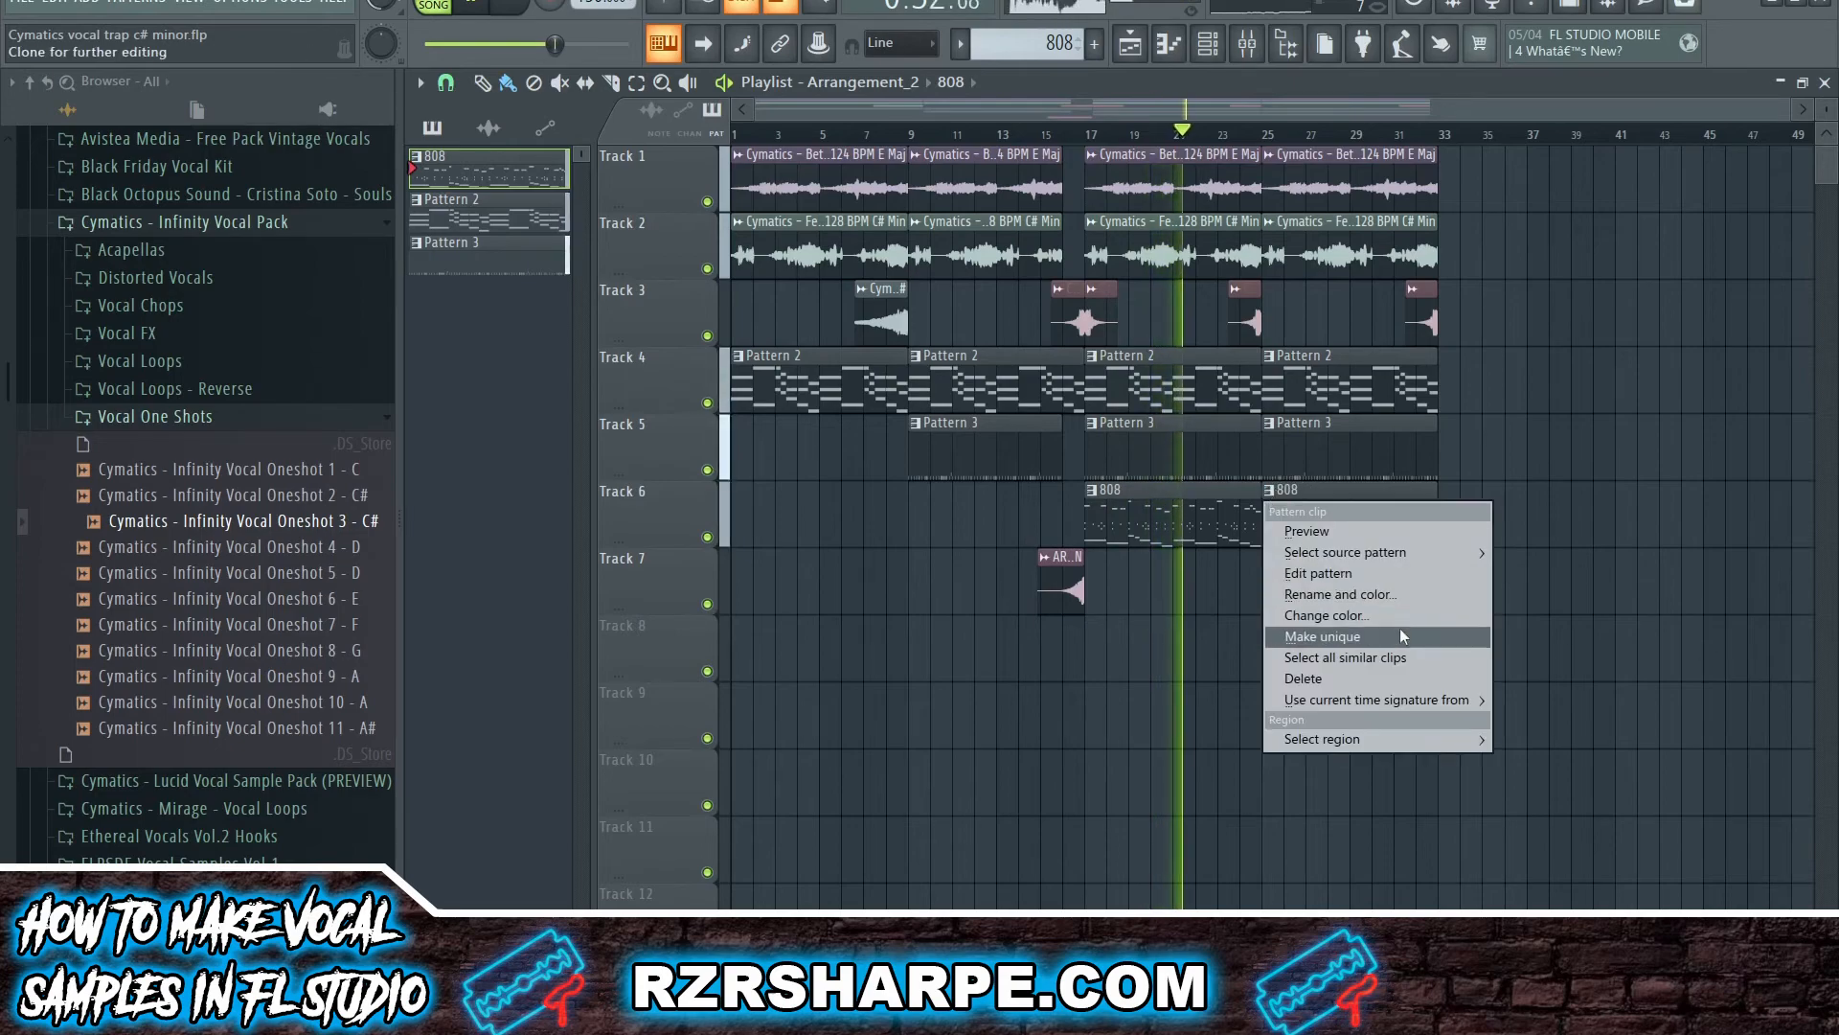
left_click(1401, 636)
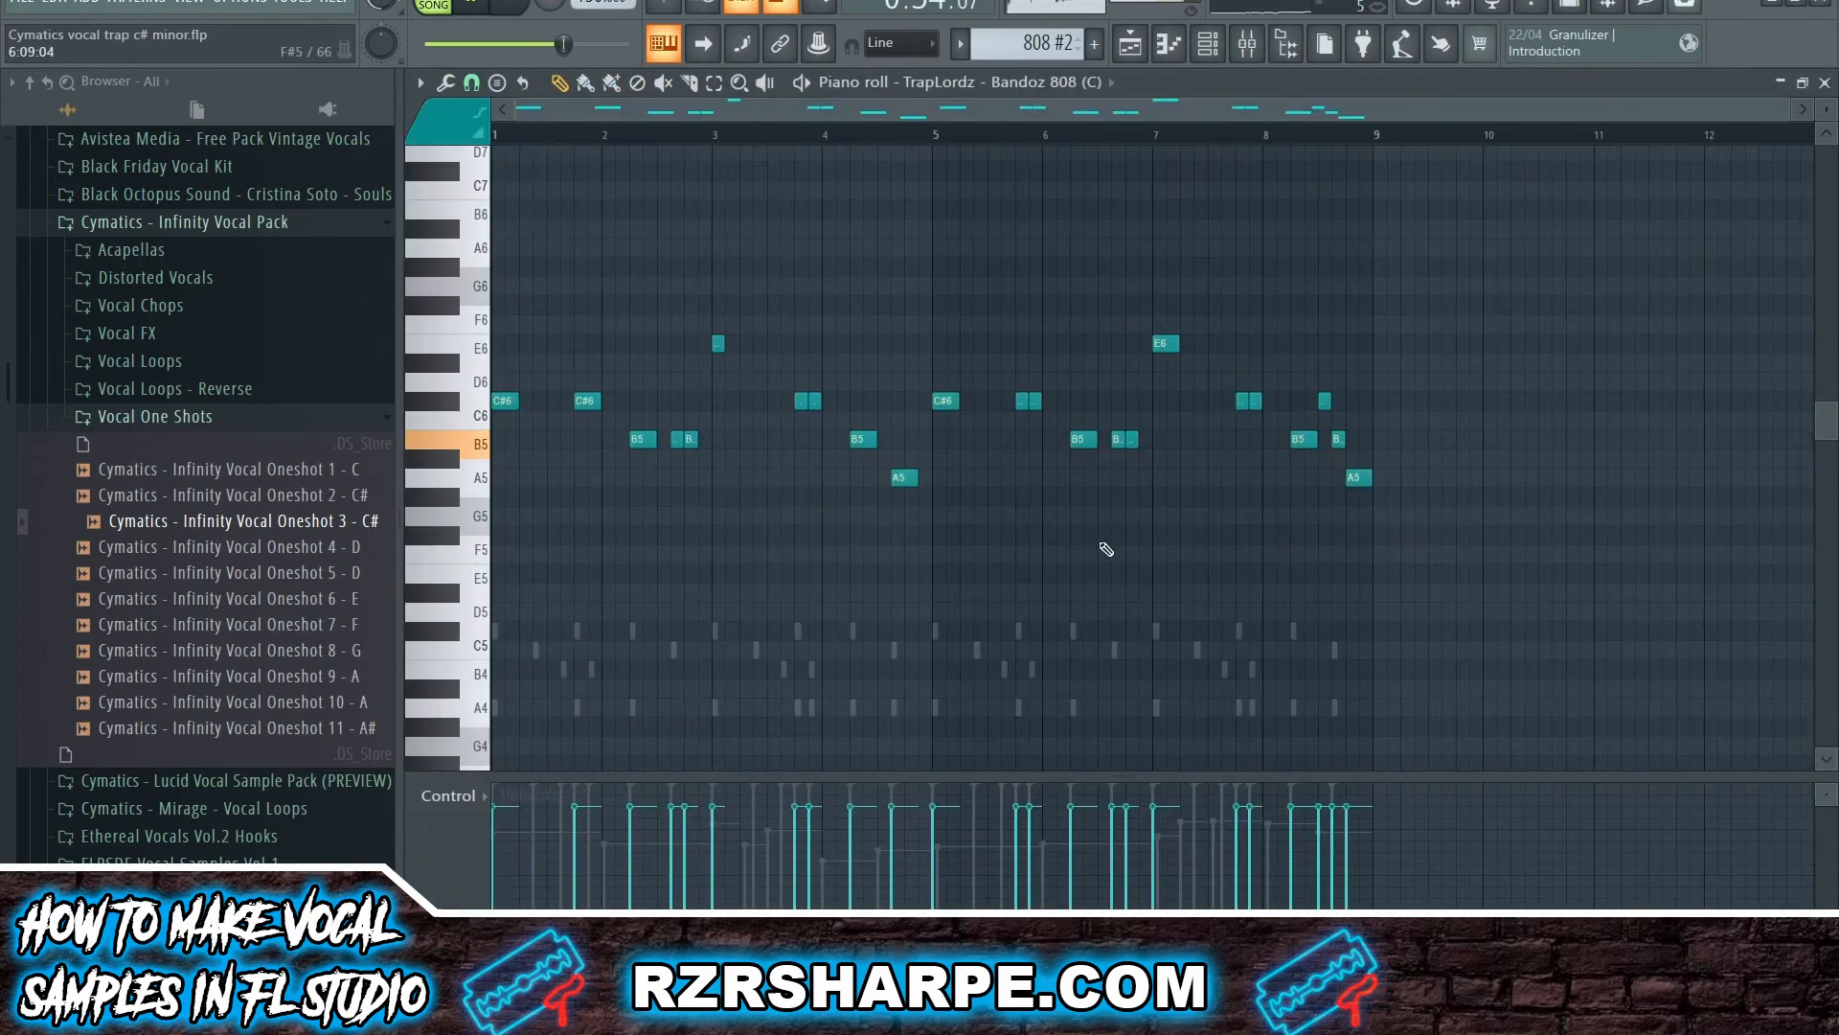
key("ctrl+Down")
left_click(1131, 45)
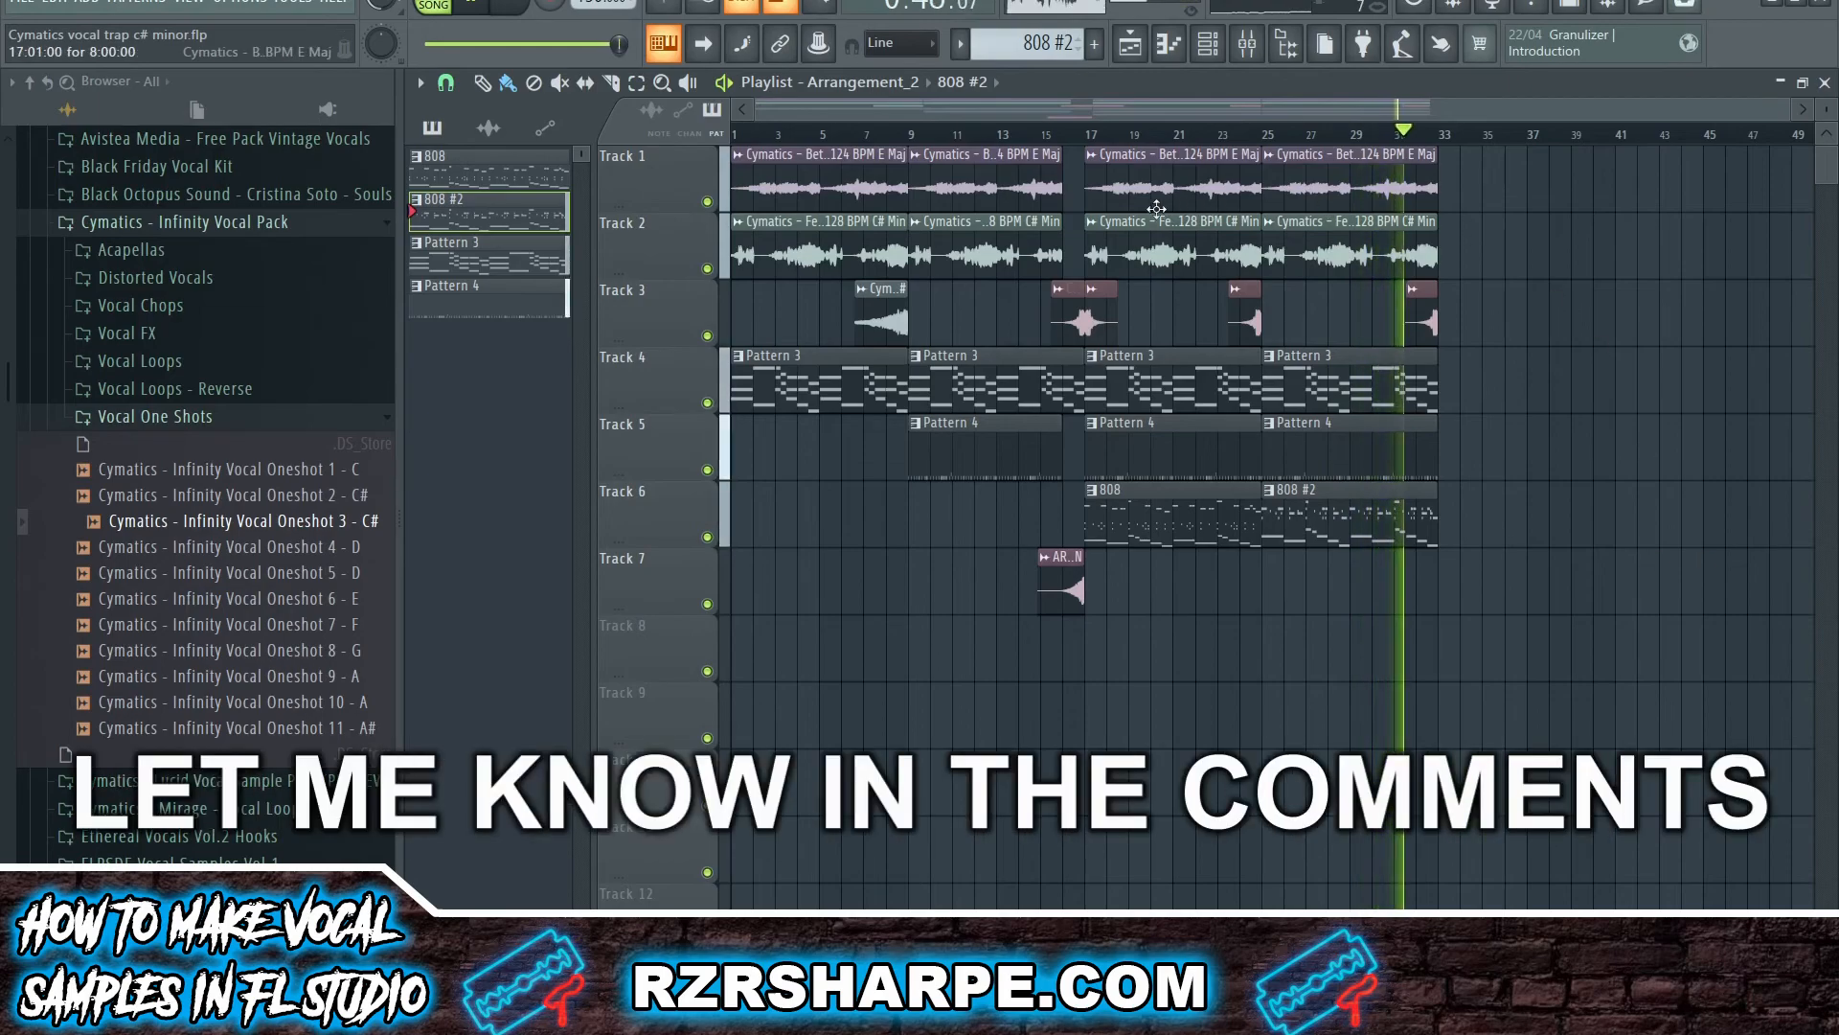
left_click_drag(1136, 177, 1193, 315)
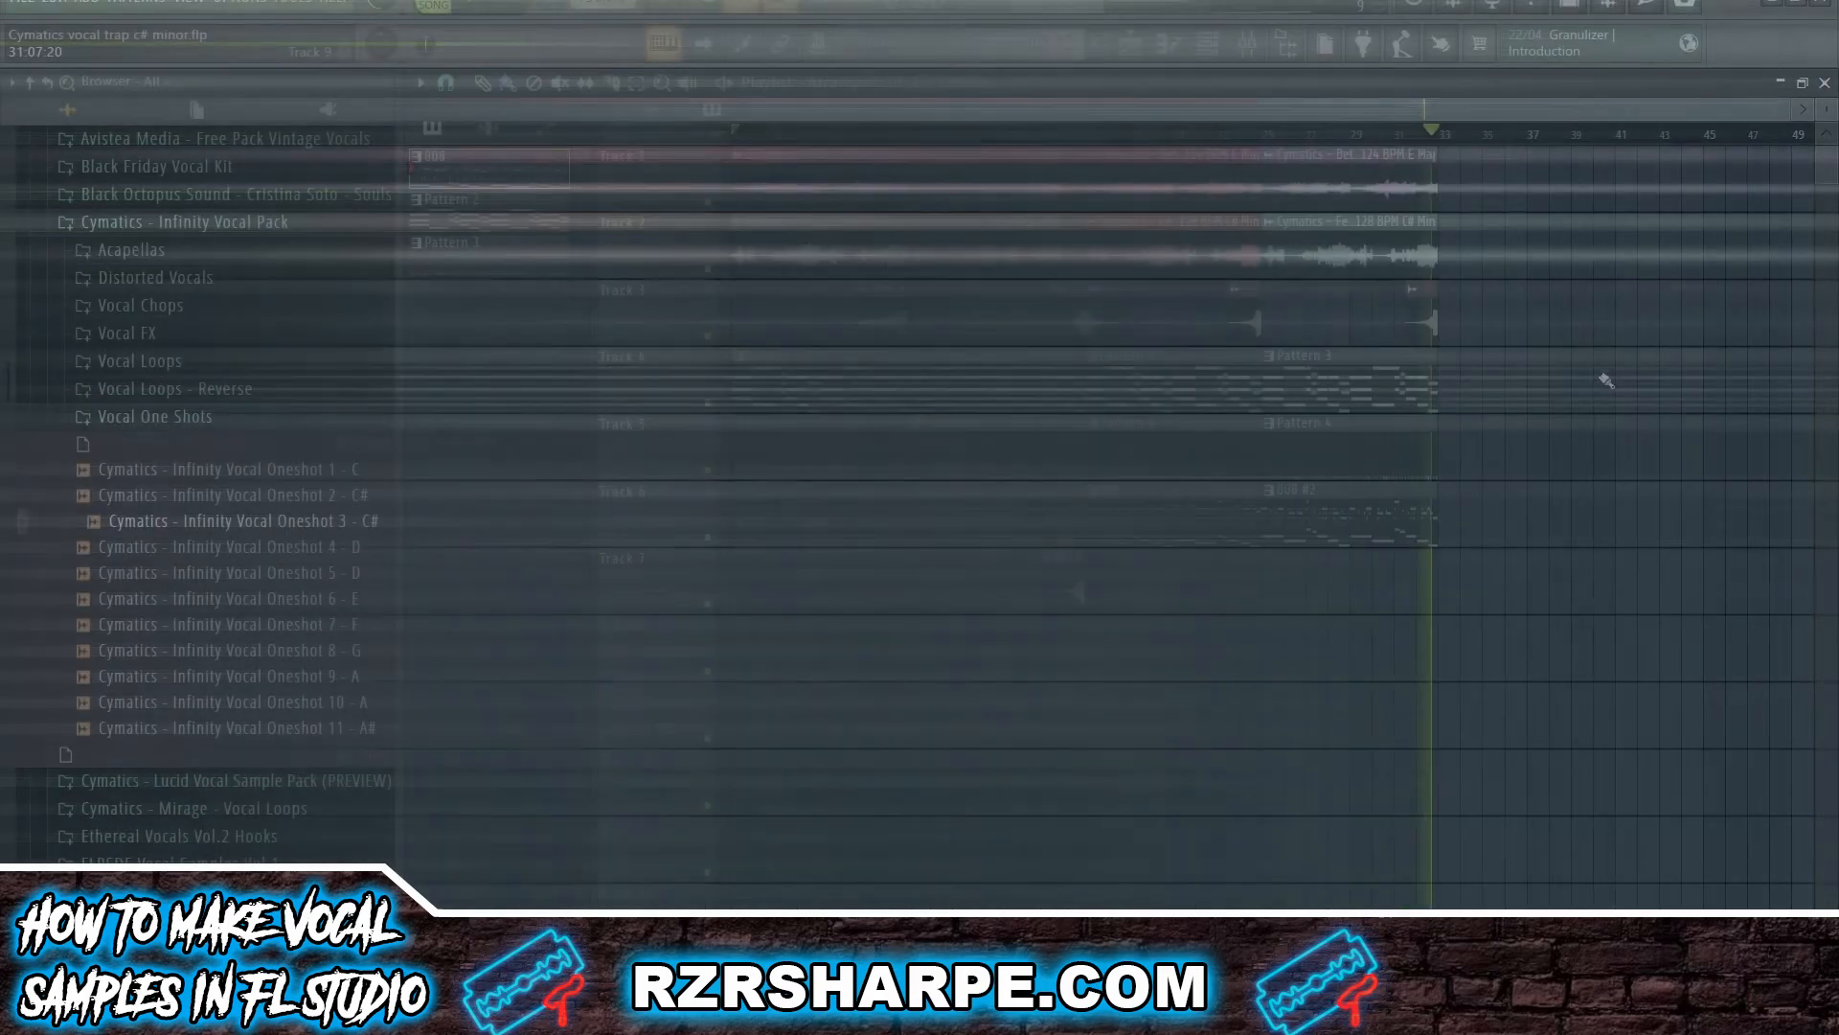